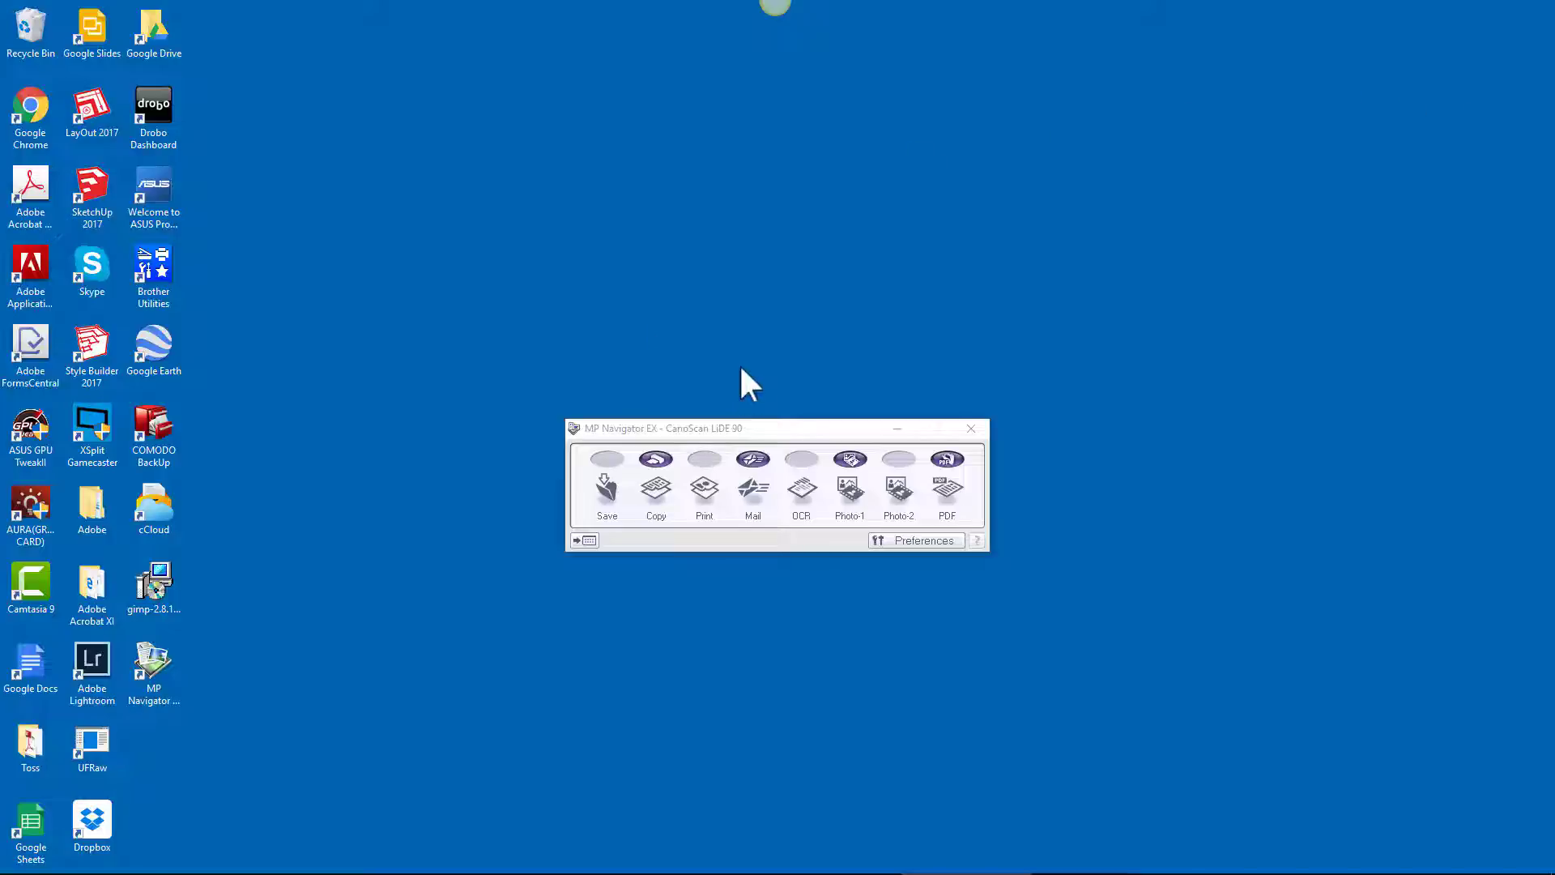
Step: Check the compatibility mode settings in the properties of the MP Navigator EX 1.0 shortcut under Canon Utilities
left_click(771, 428)
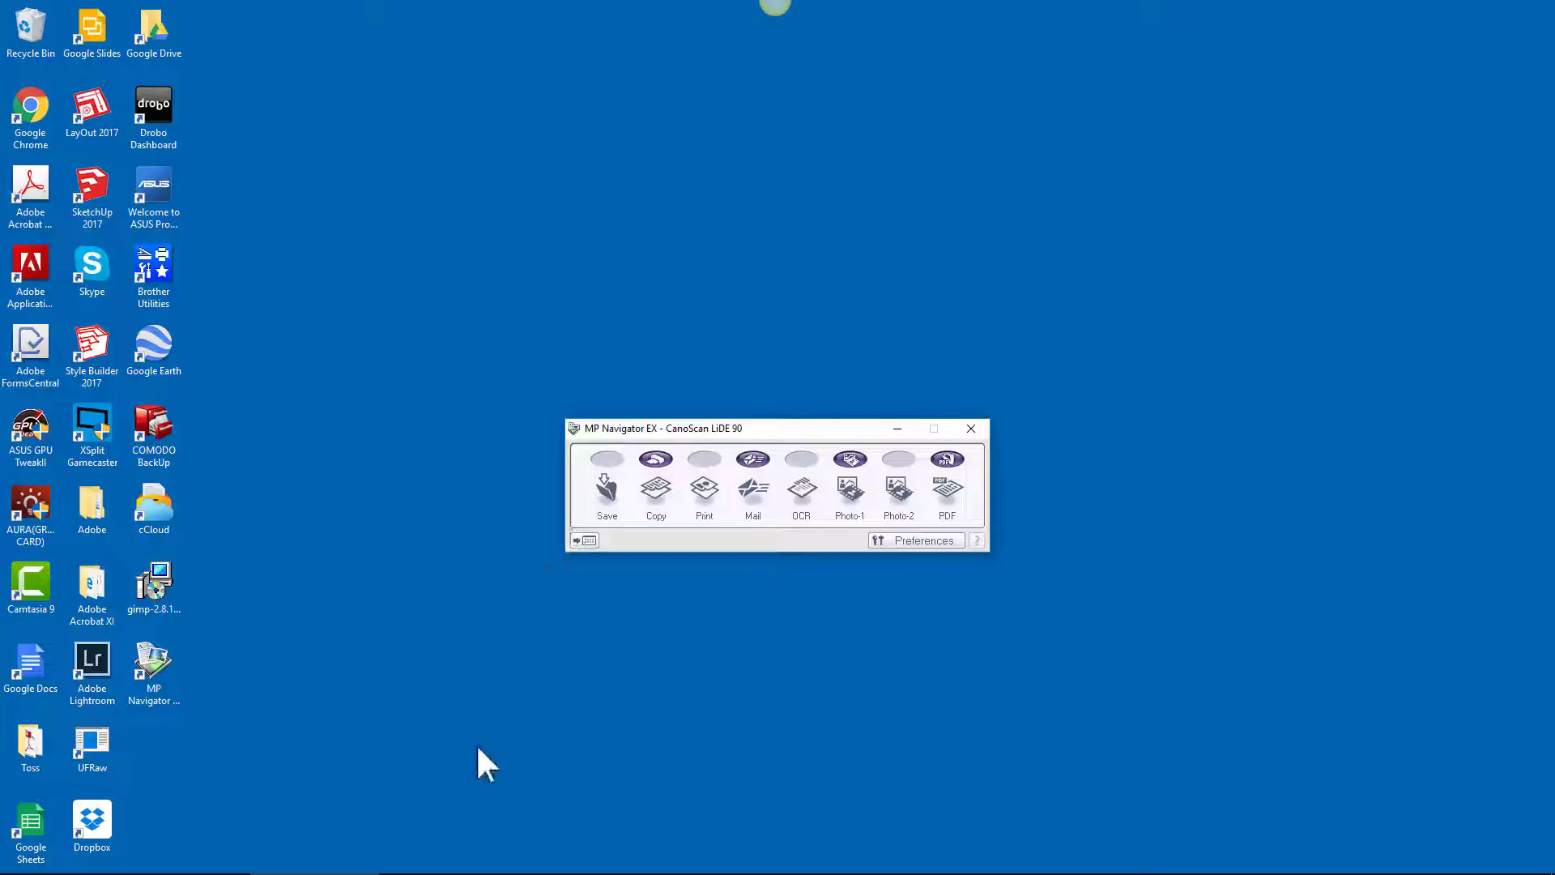
key("super")
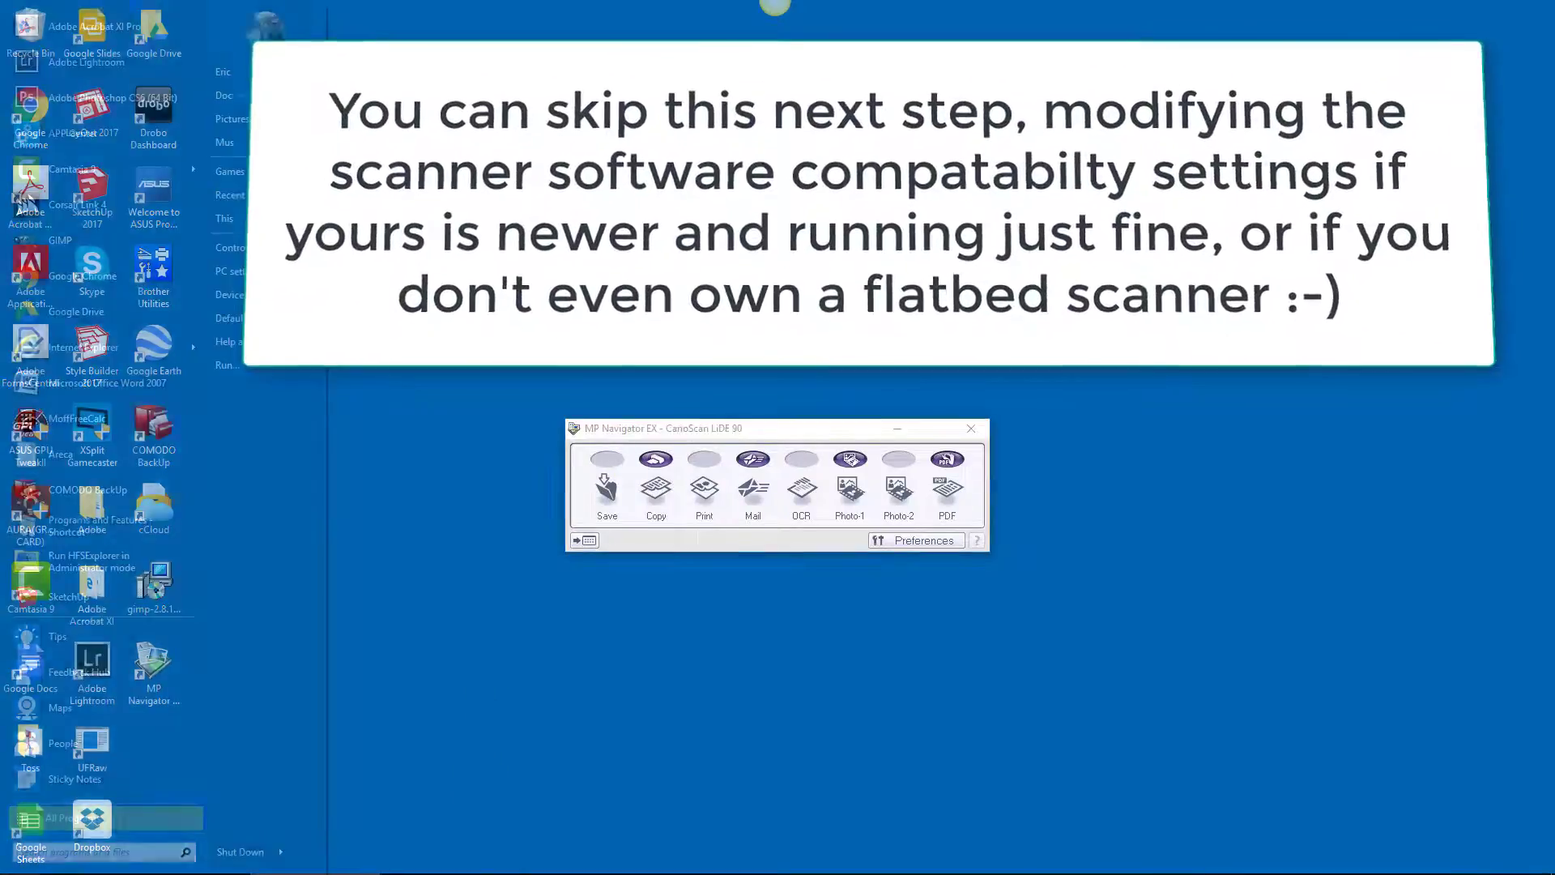
left_click(28, 820)
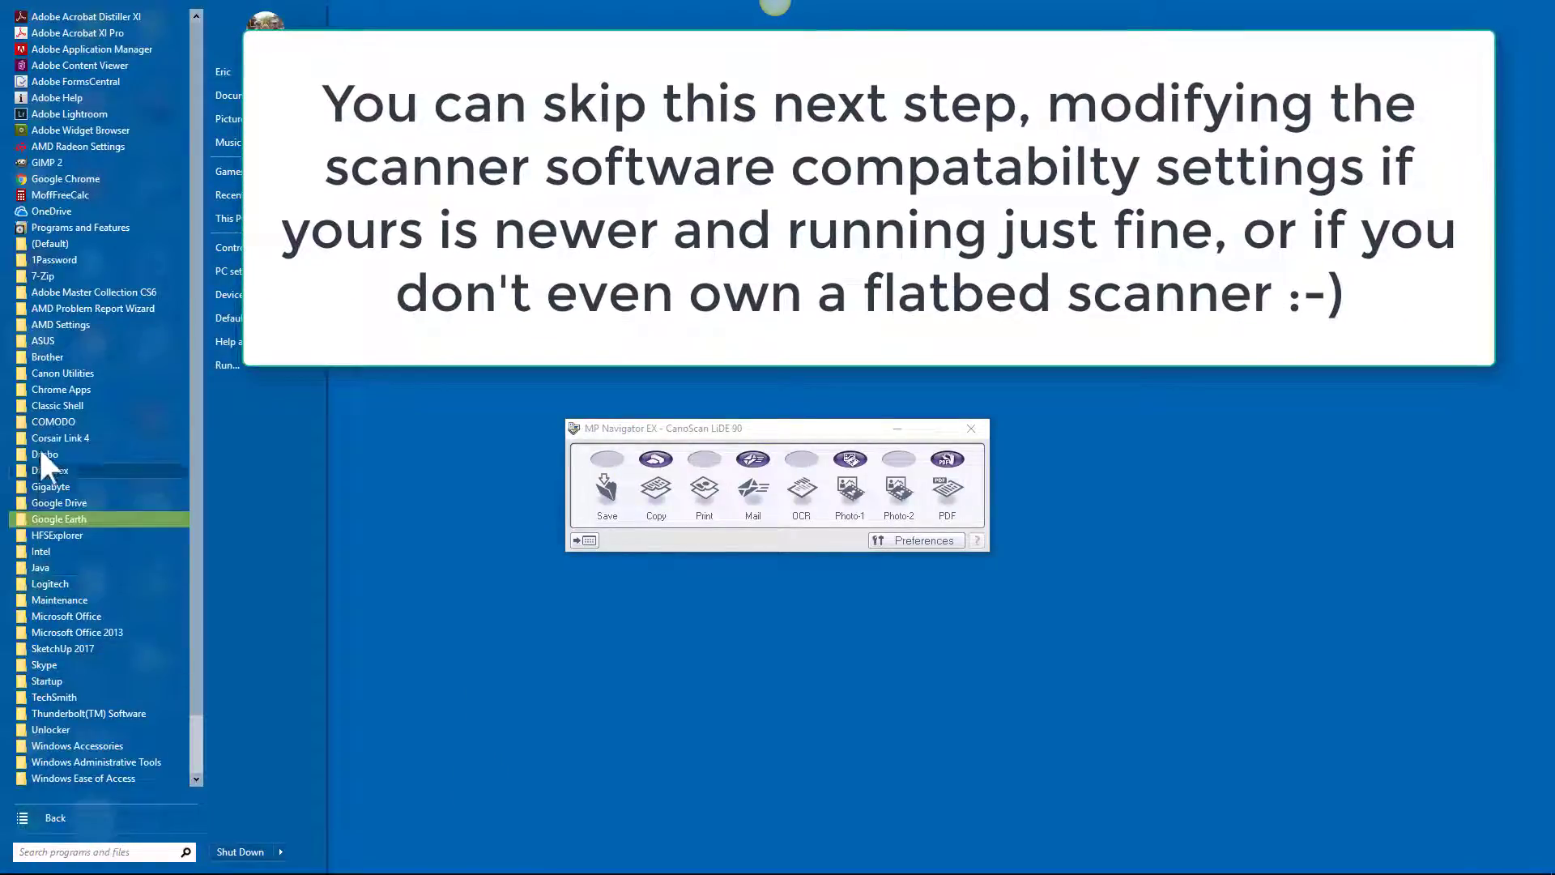
left_click(47, 373)
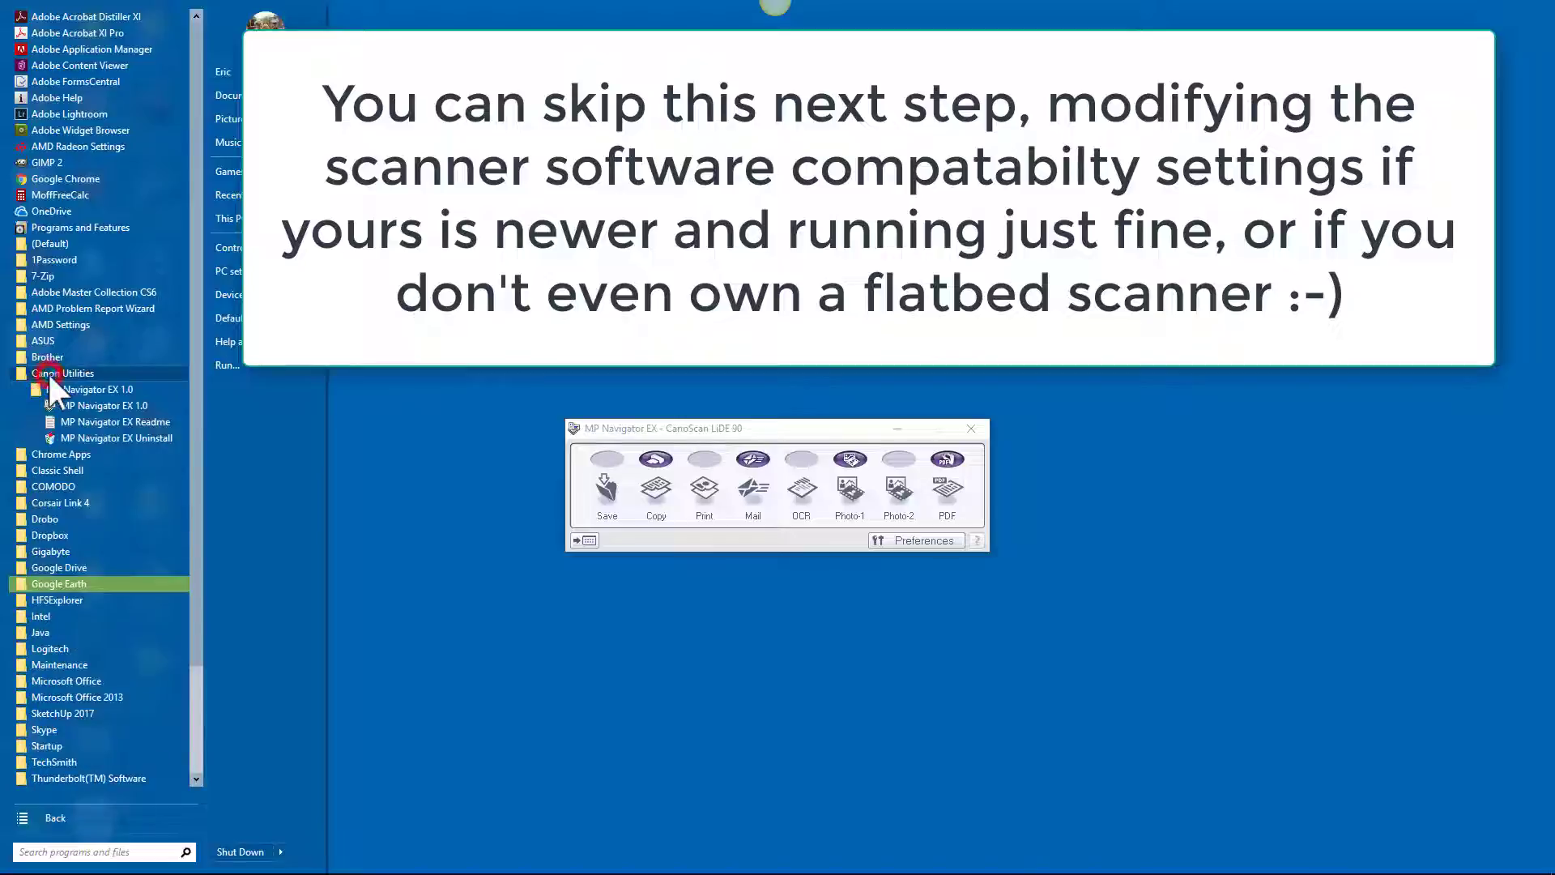
right_click(75, 405)
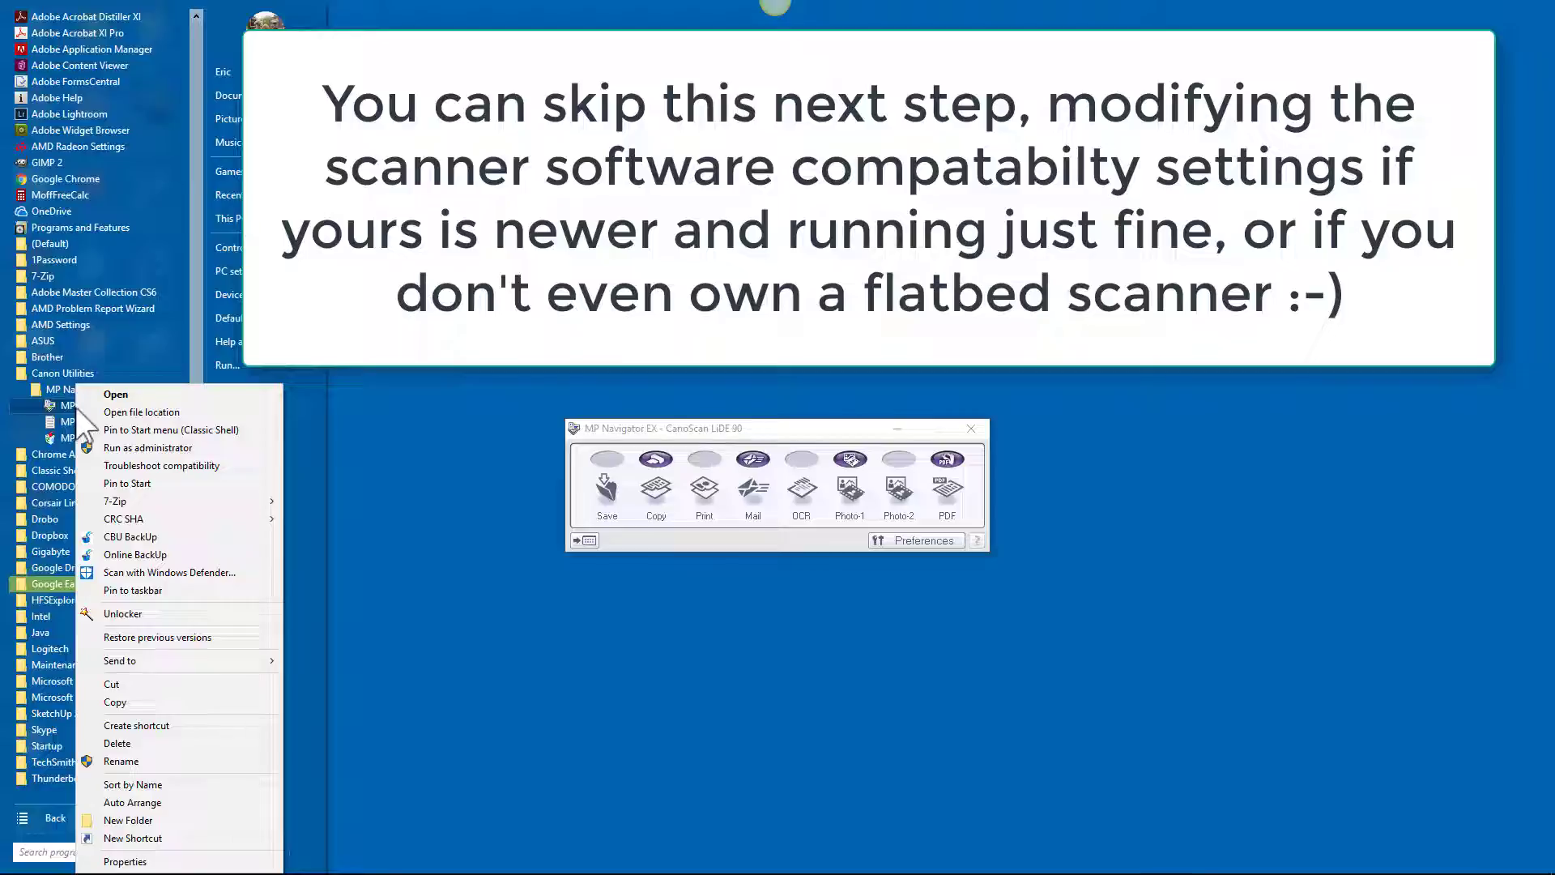
left_click(138, 861)
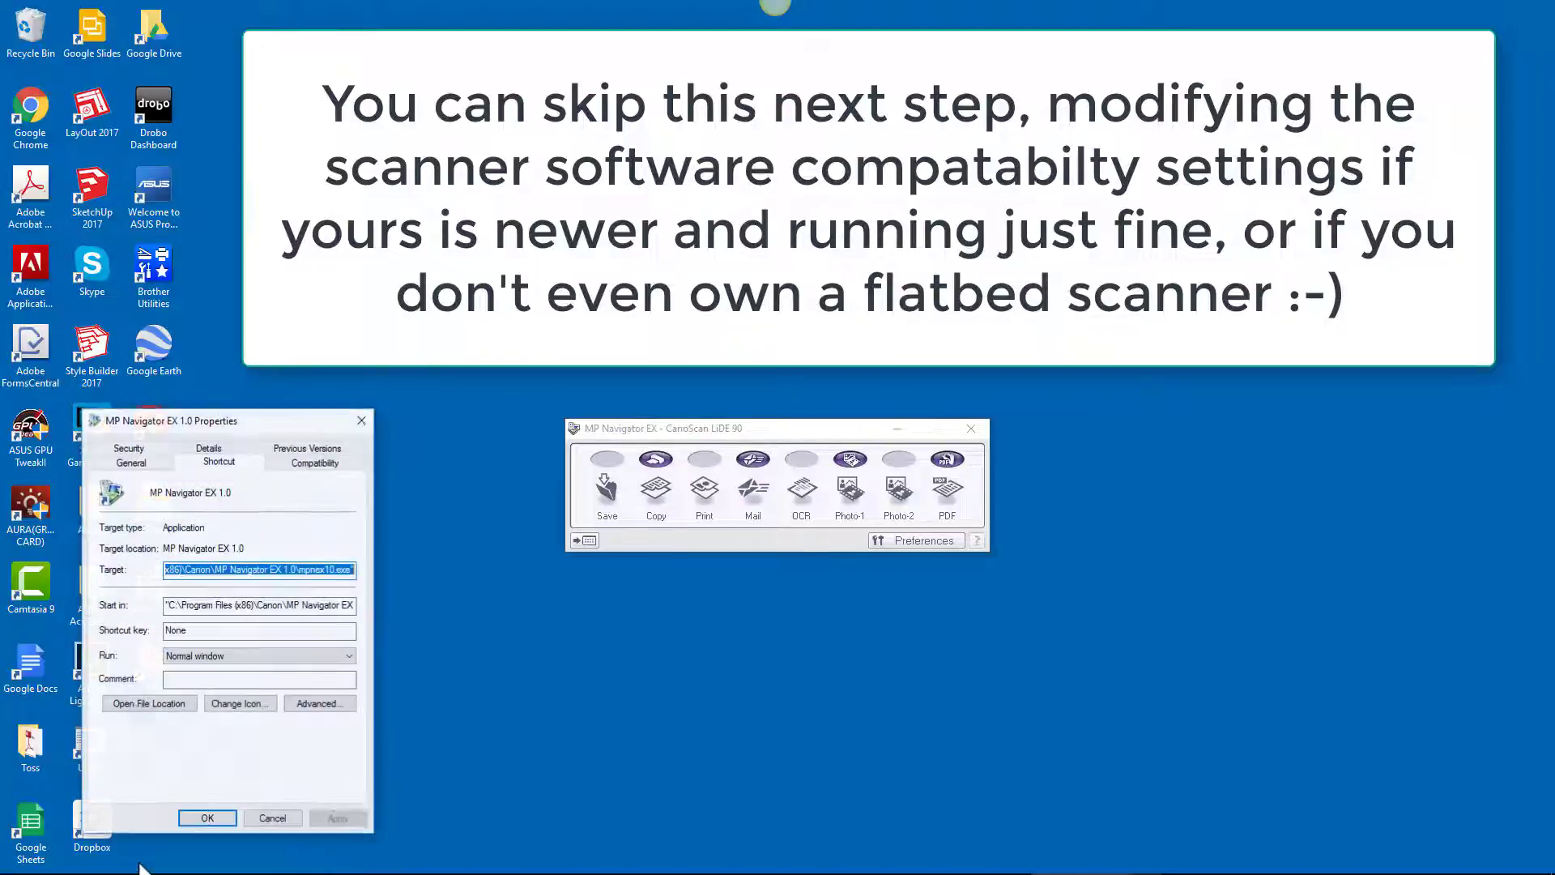
left_click(306, 464)
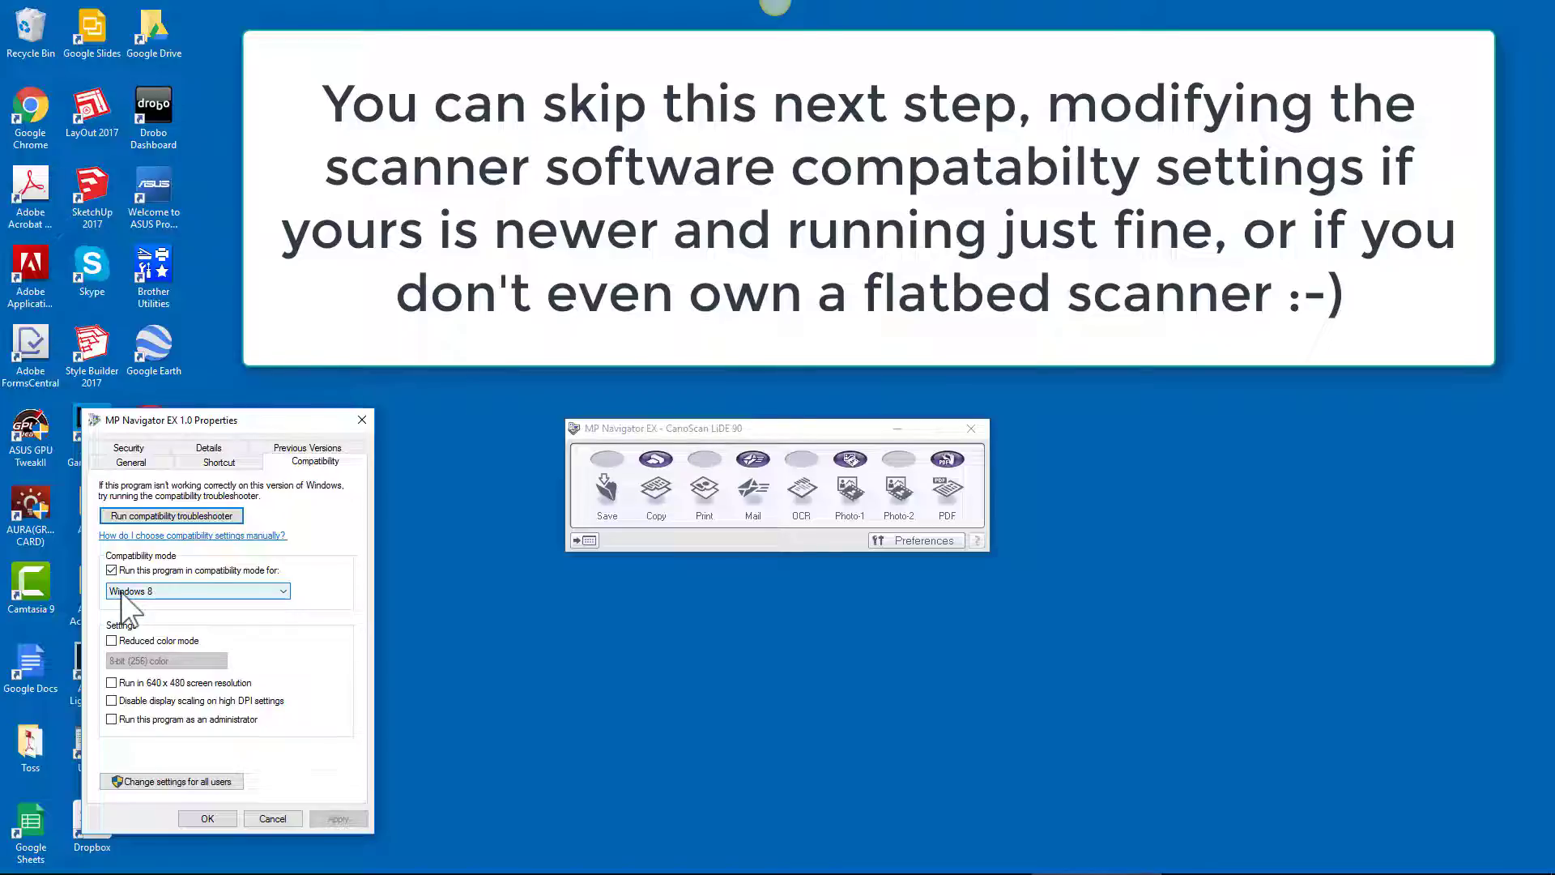
left_click(205, 818)
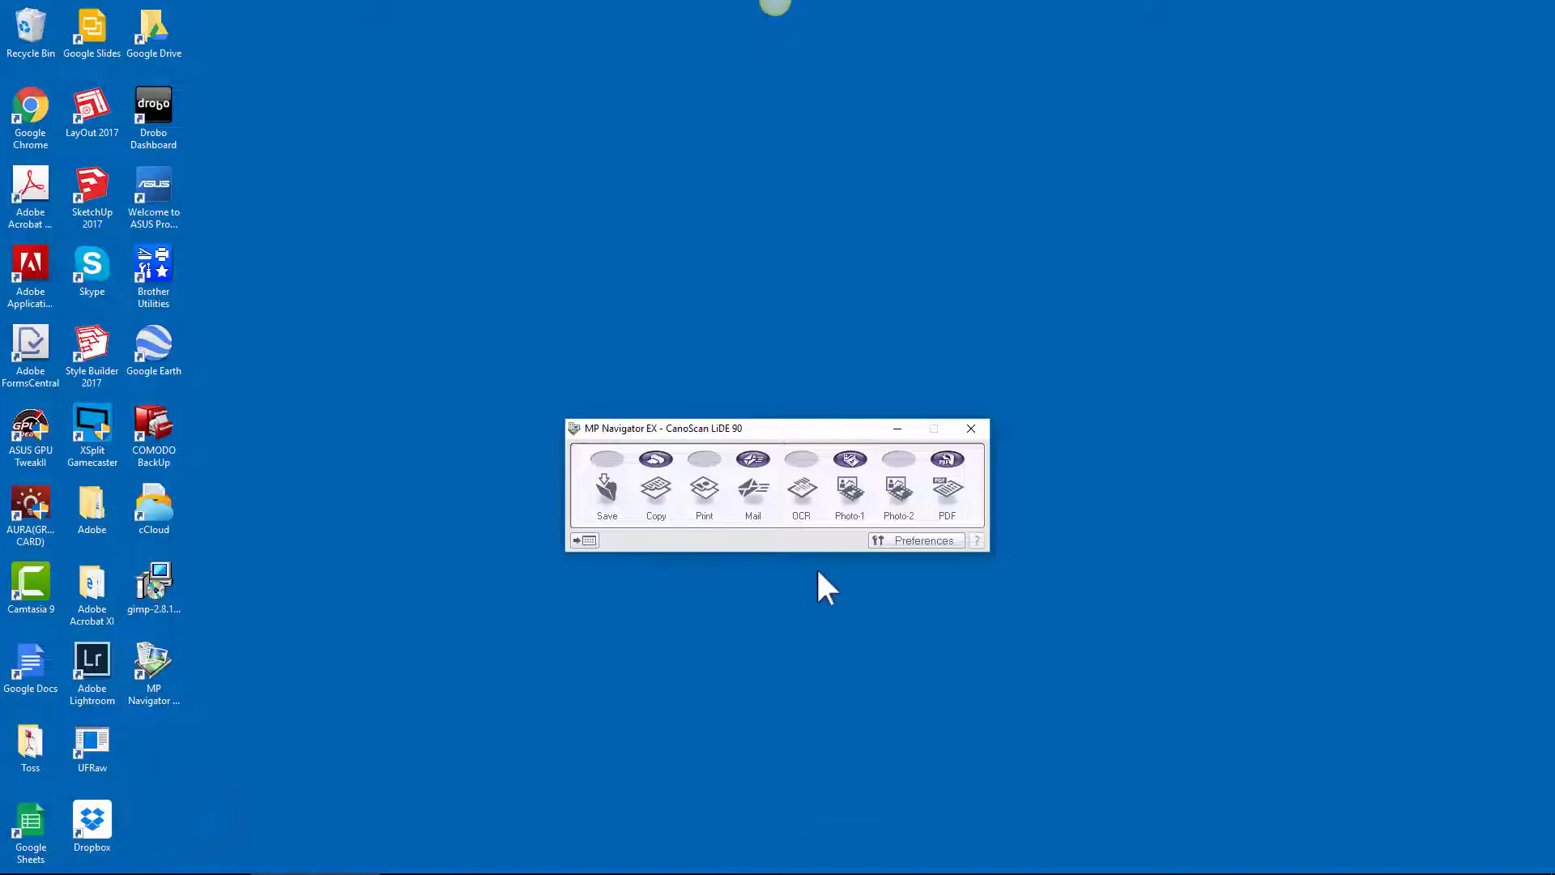
Step: Open the Photo-1 scan settings and choose a resolution of 600 dpi
left_click(843, 498)
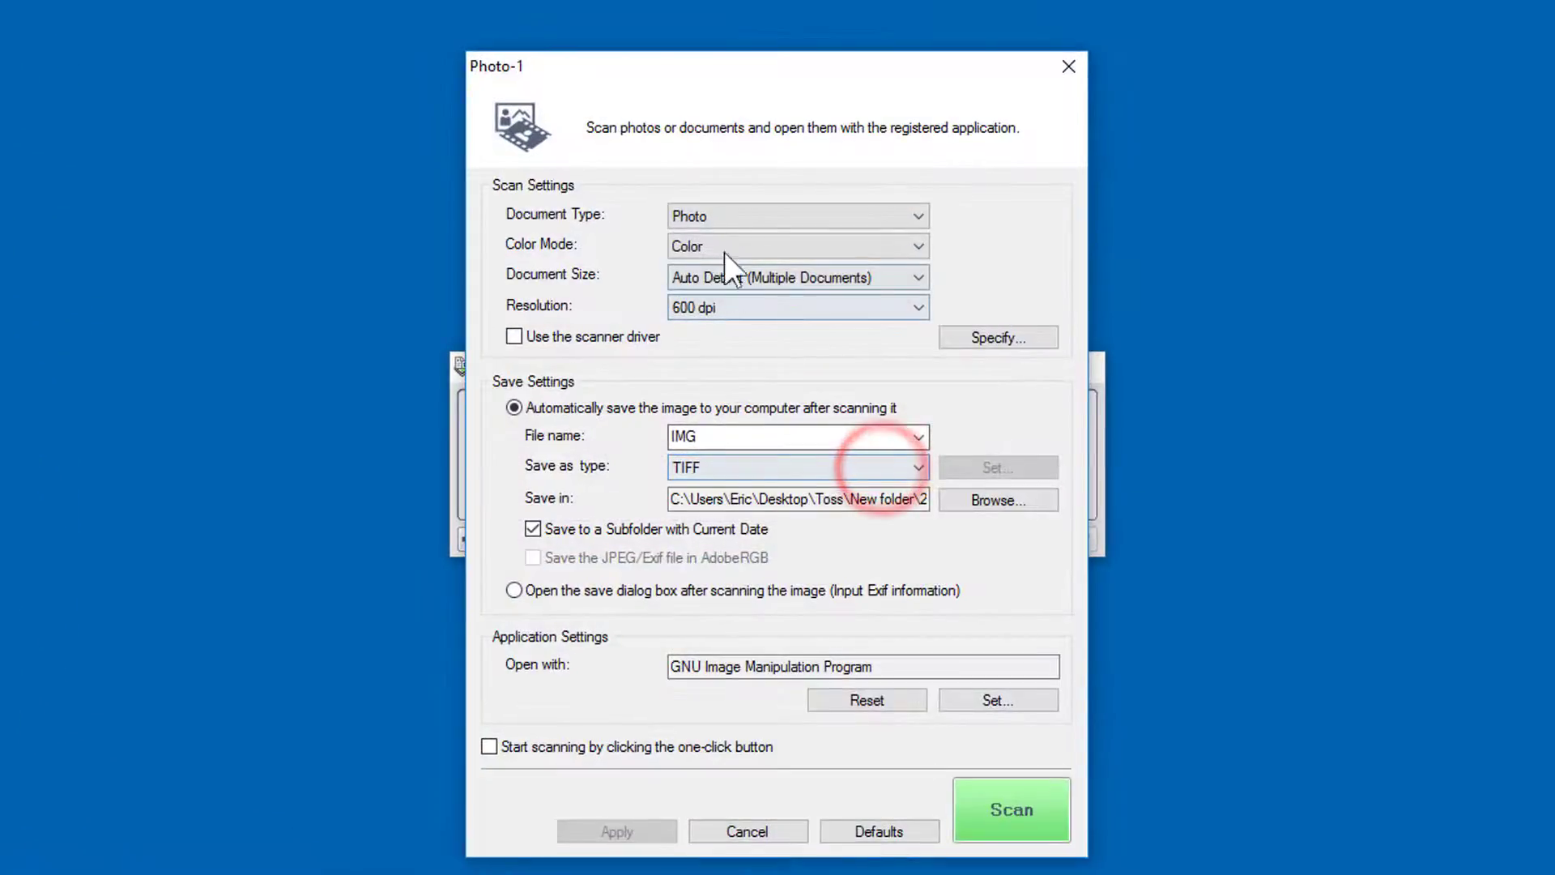
left_click(760, 312)
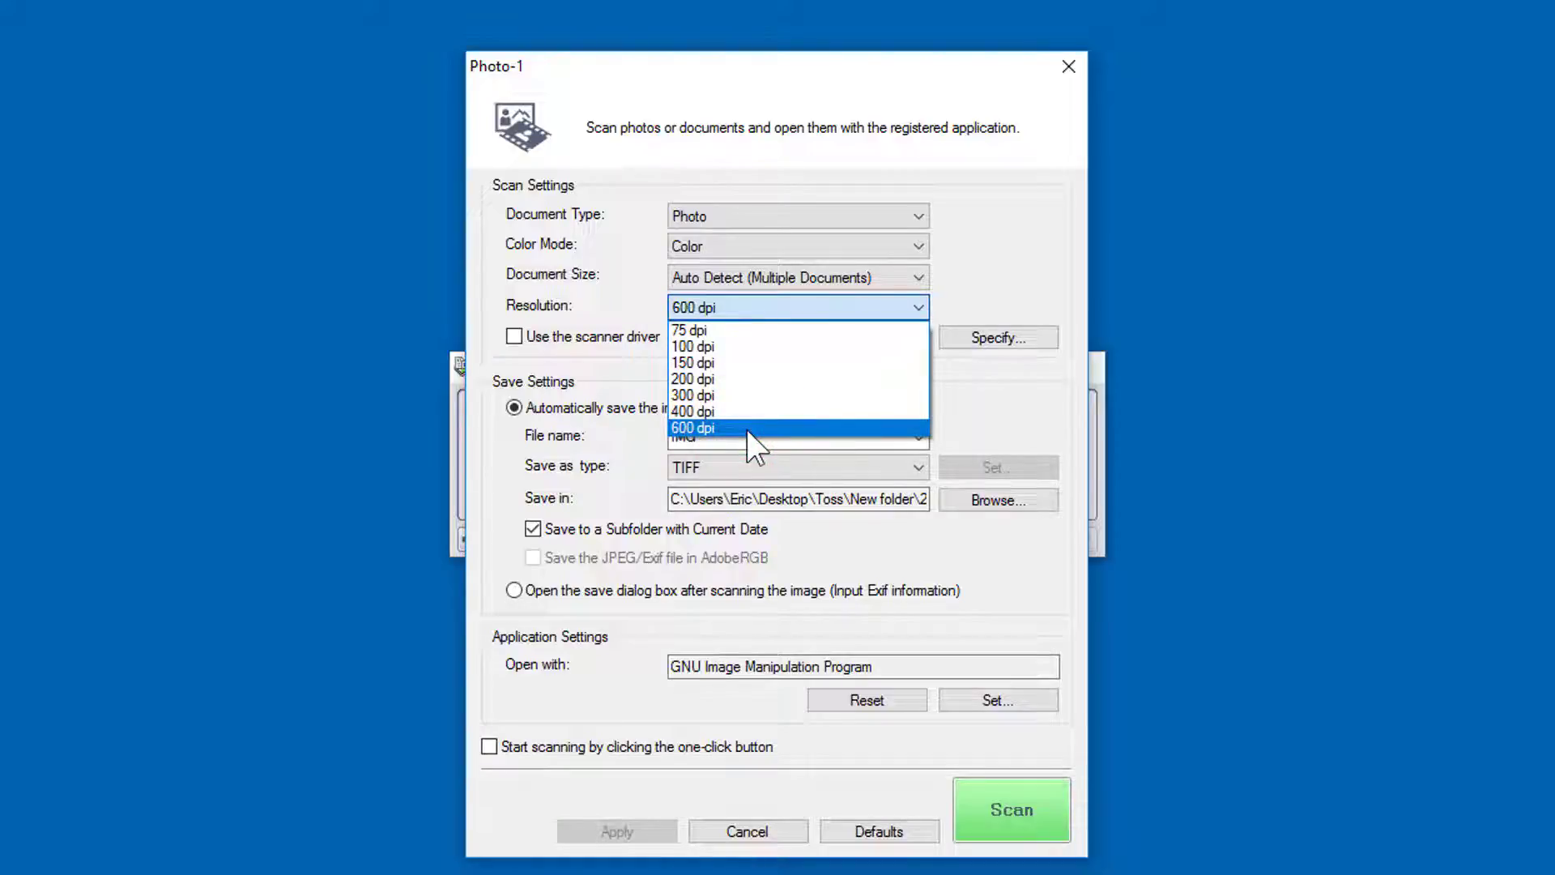
left_click(747, 457)
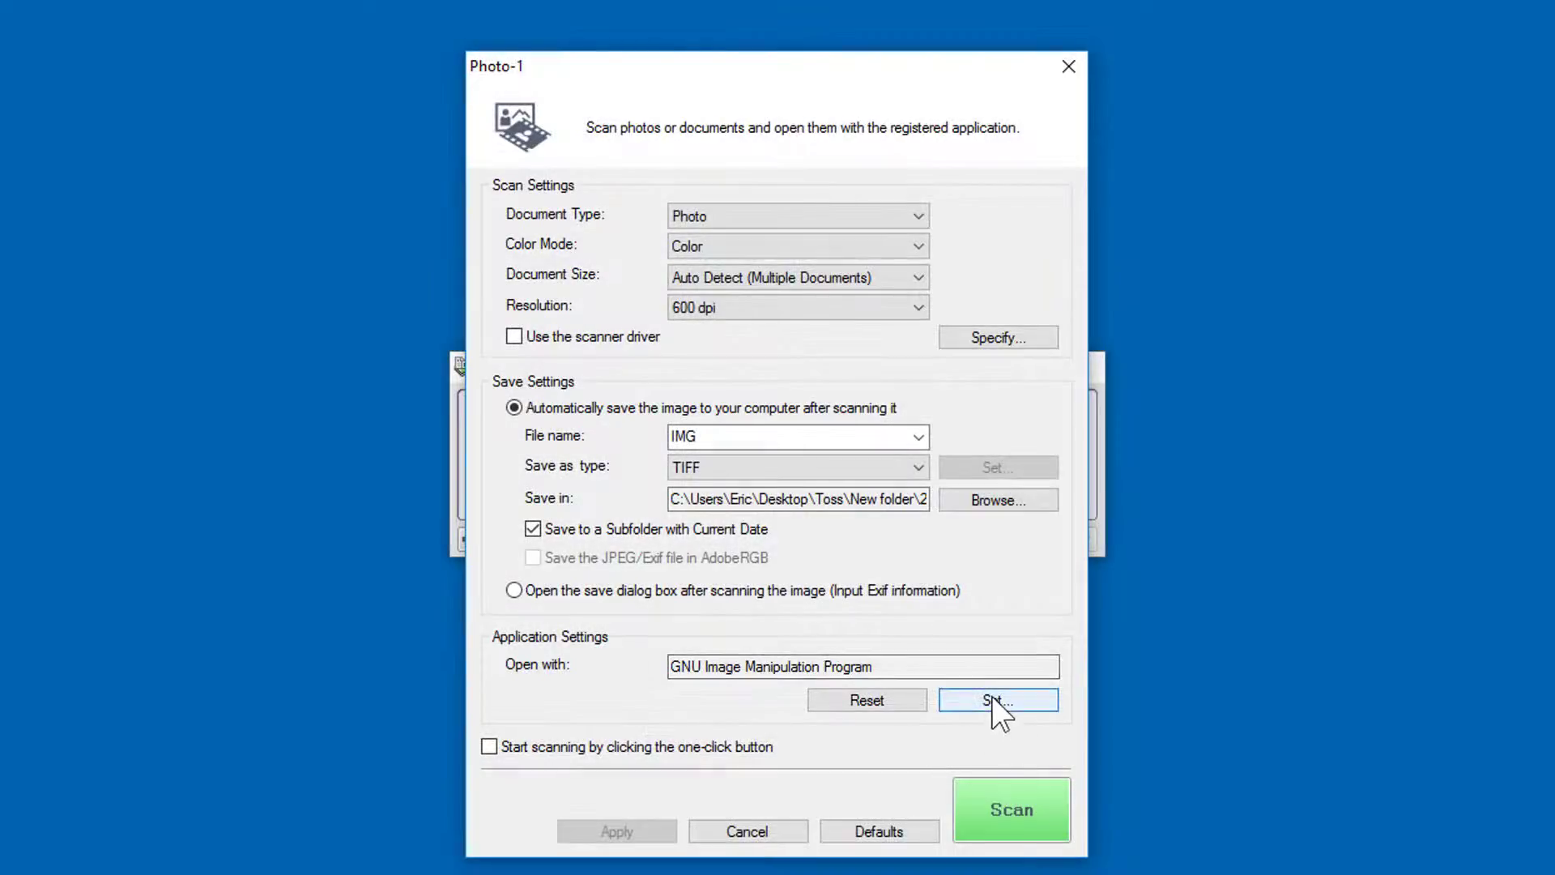
Step: Register gimp-2.8 as the application that opens the scans, apply the settings and scan the photos
left_click(996, 702)
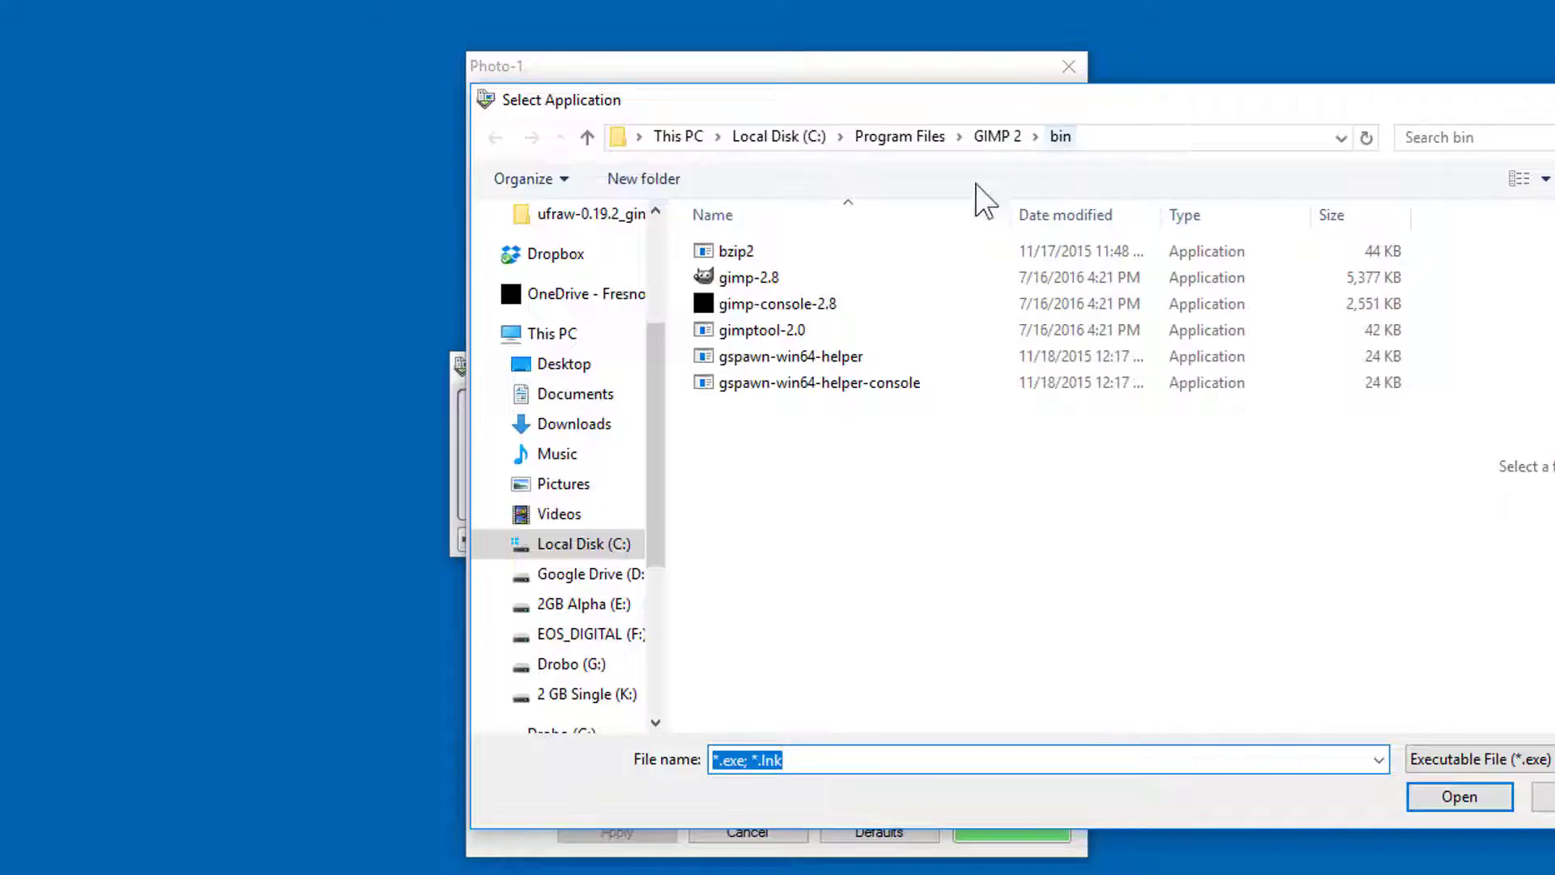
left_click(769, 277)
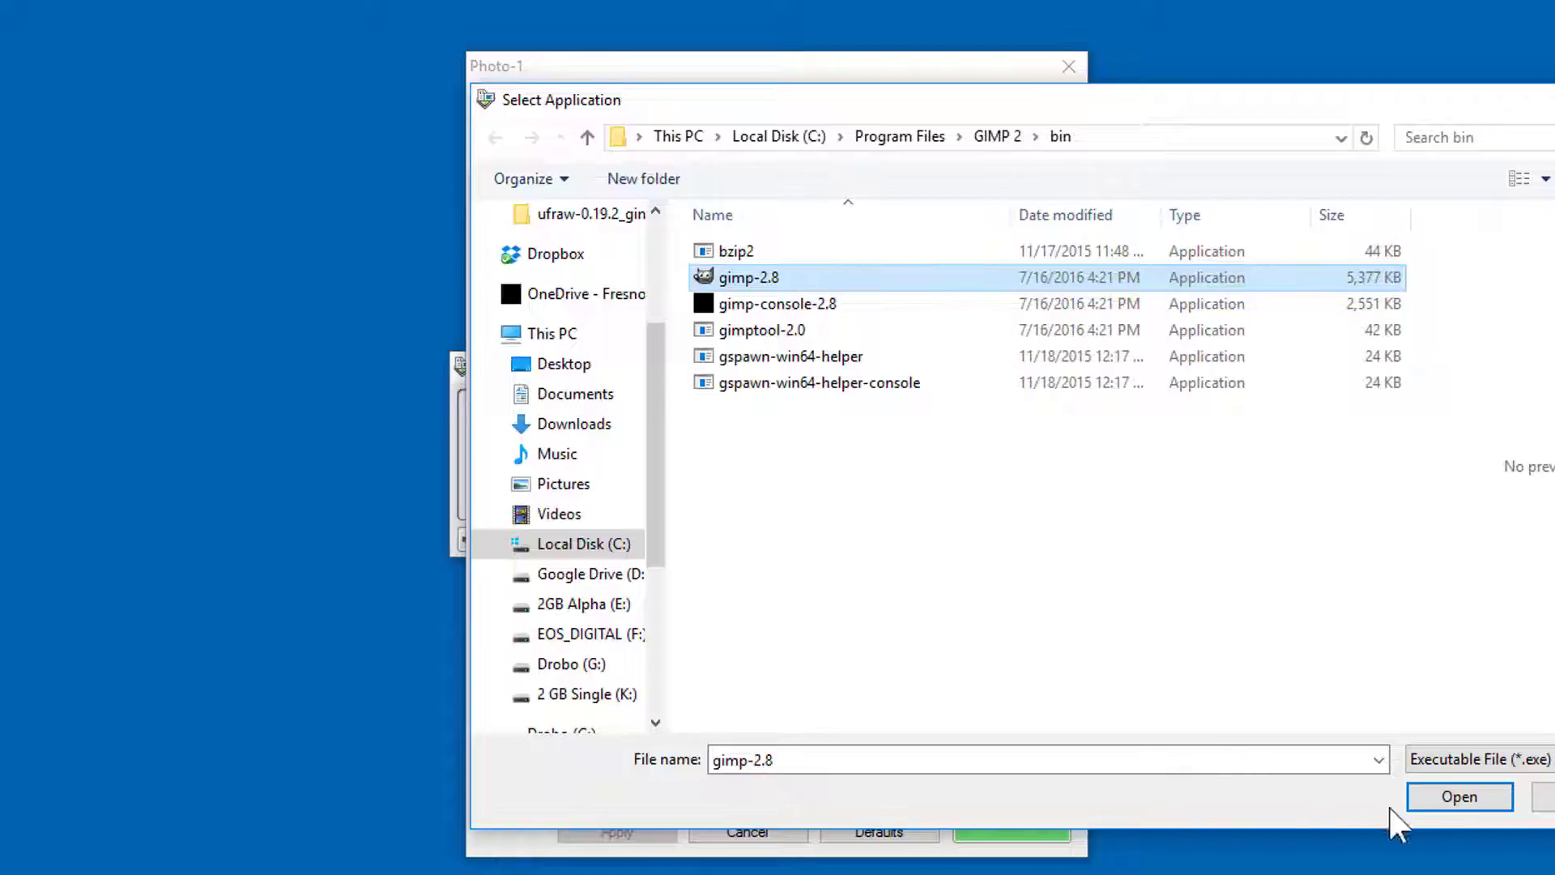
left_click(1431, 795)
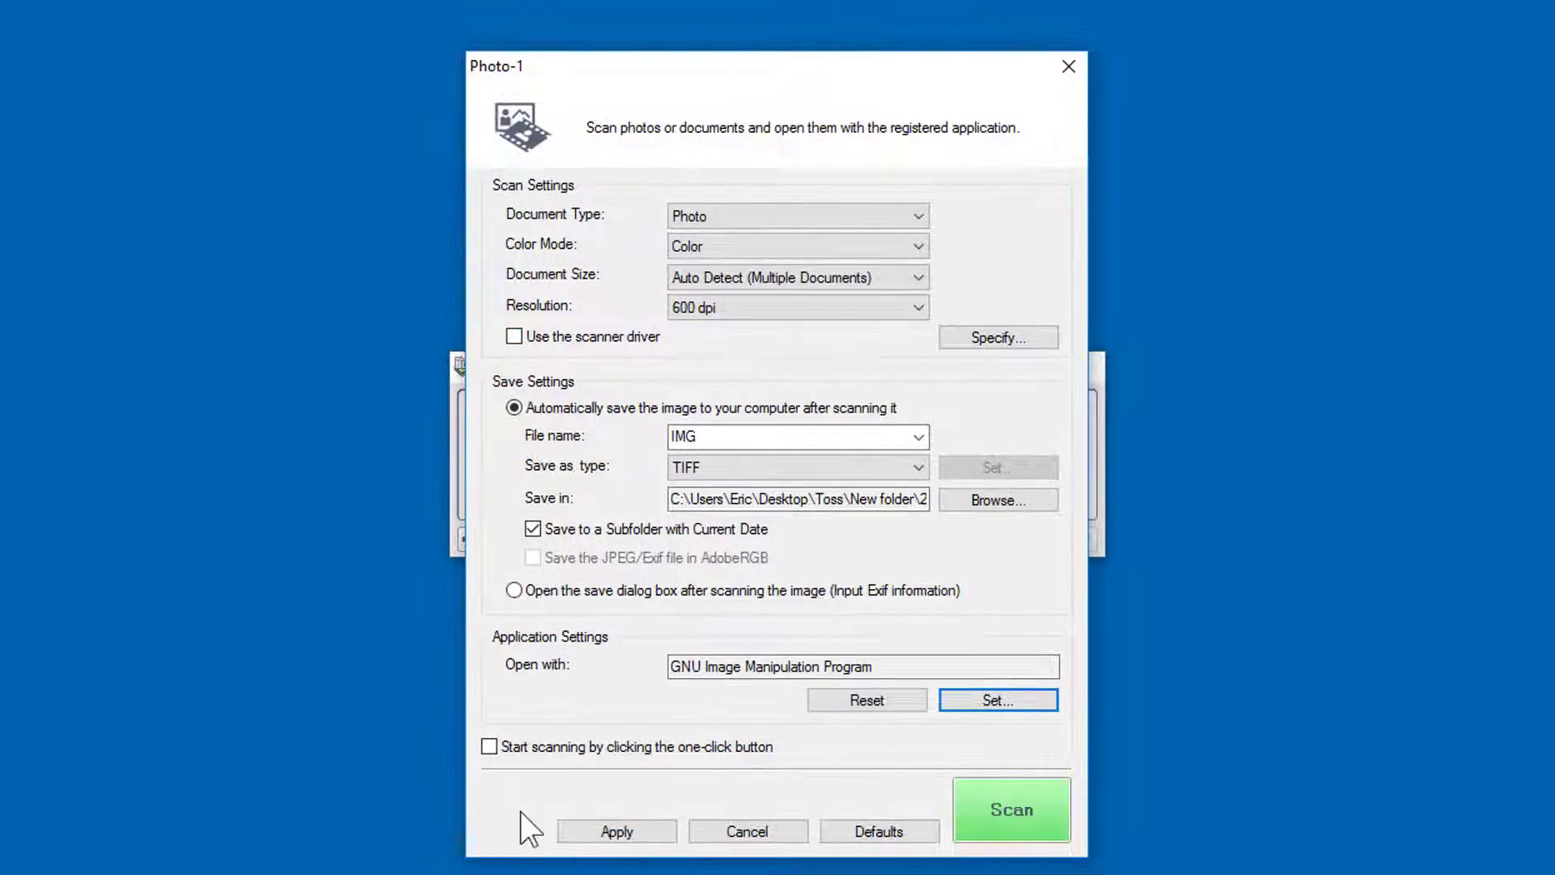
left_click(601, 824)
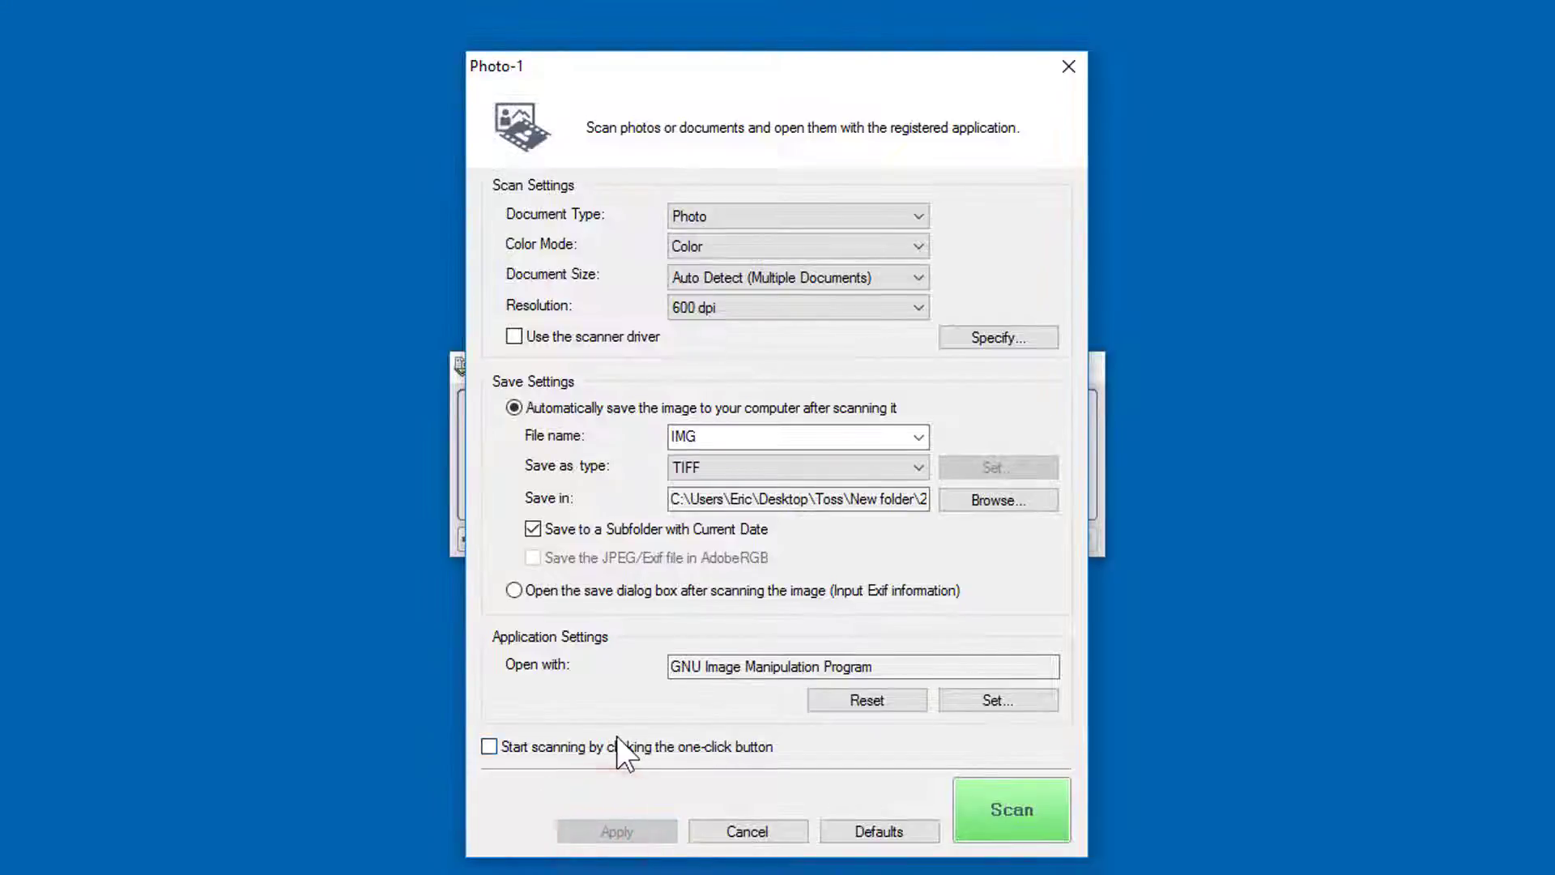
left_click(1009, 815)
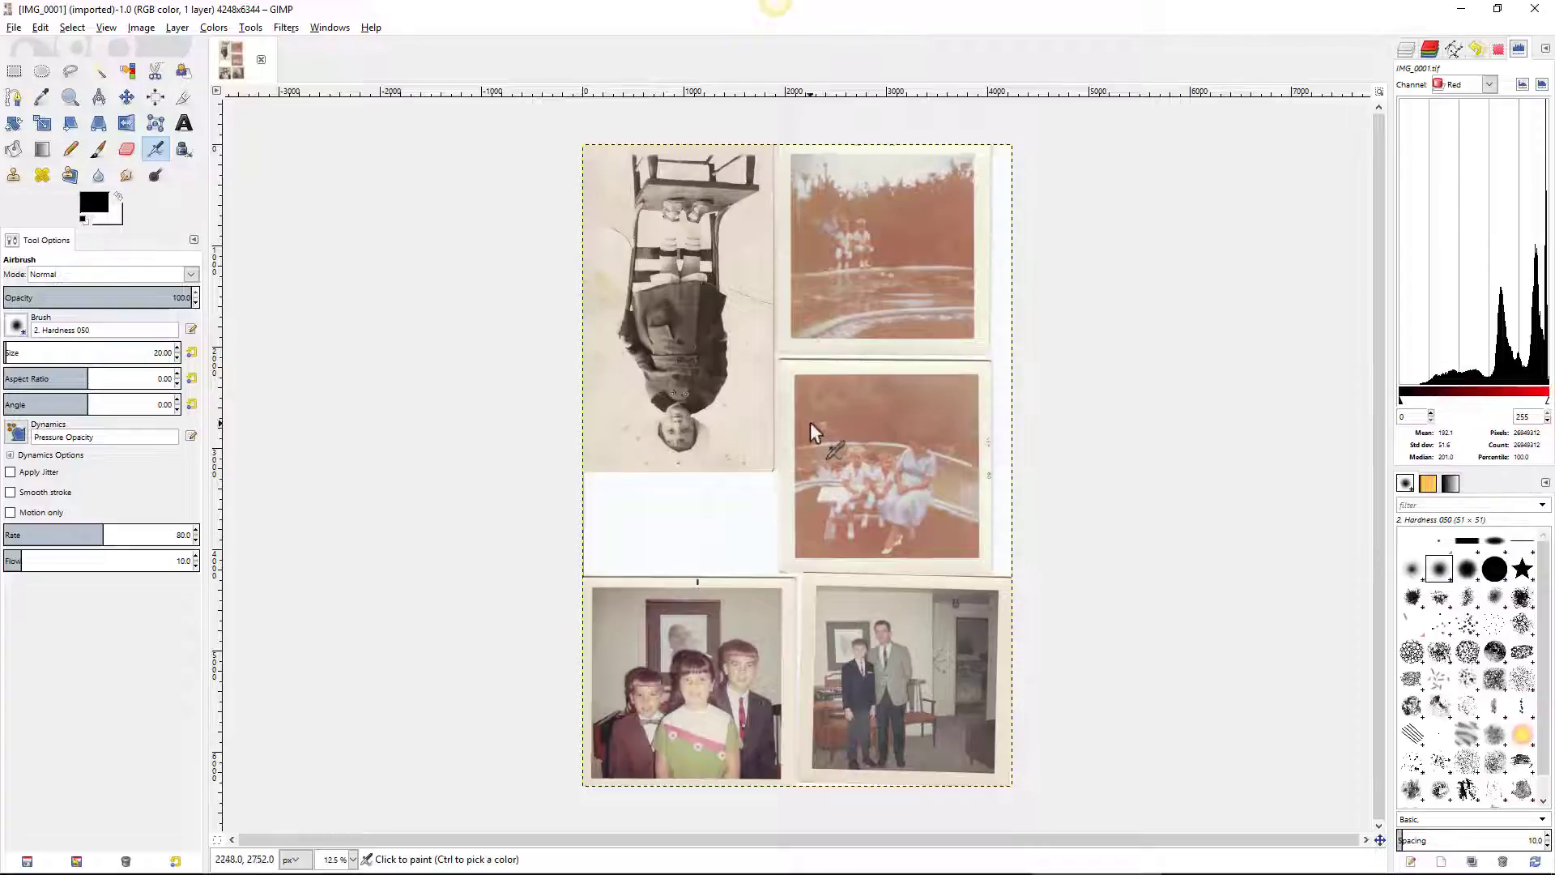
Step: Rectangle-select the faded photo of the woman and two boys, about 2104 × 2136 px, and copy it into a new image
left_click(14, 72)
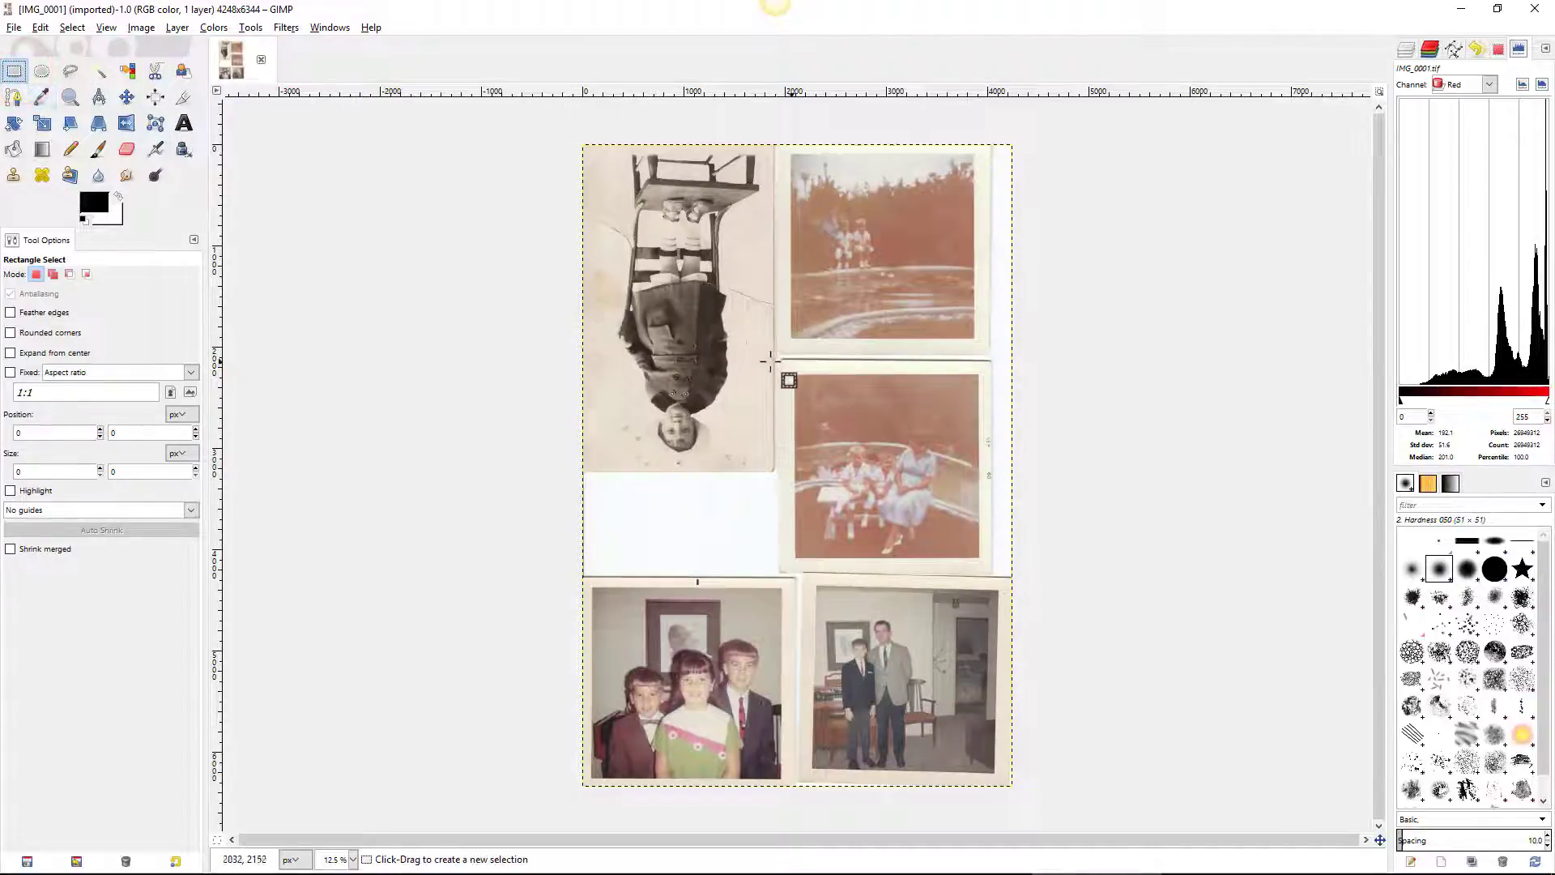
left_click_drag(779, 360, 993, 577)
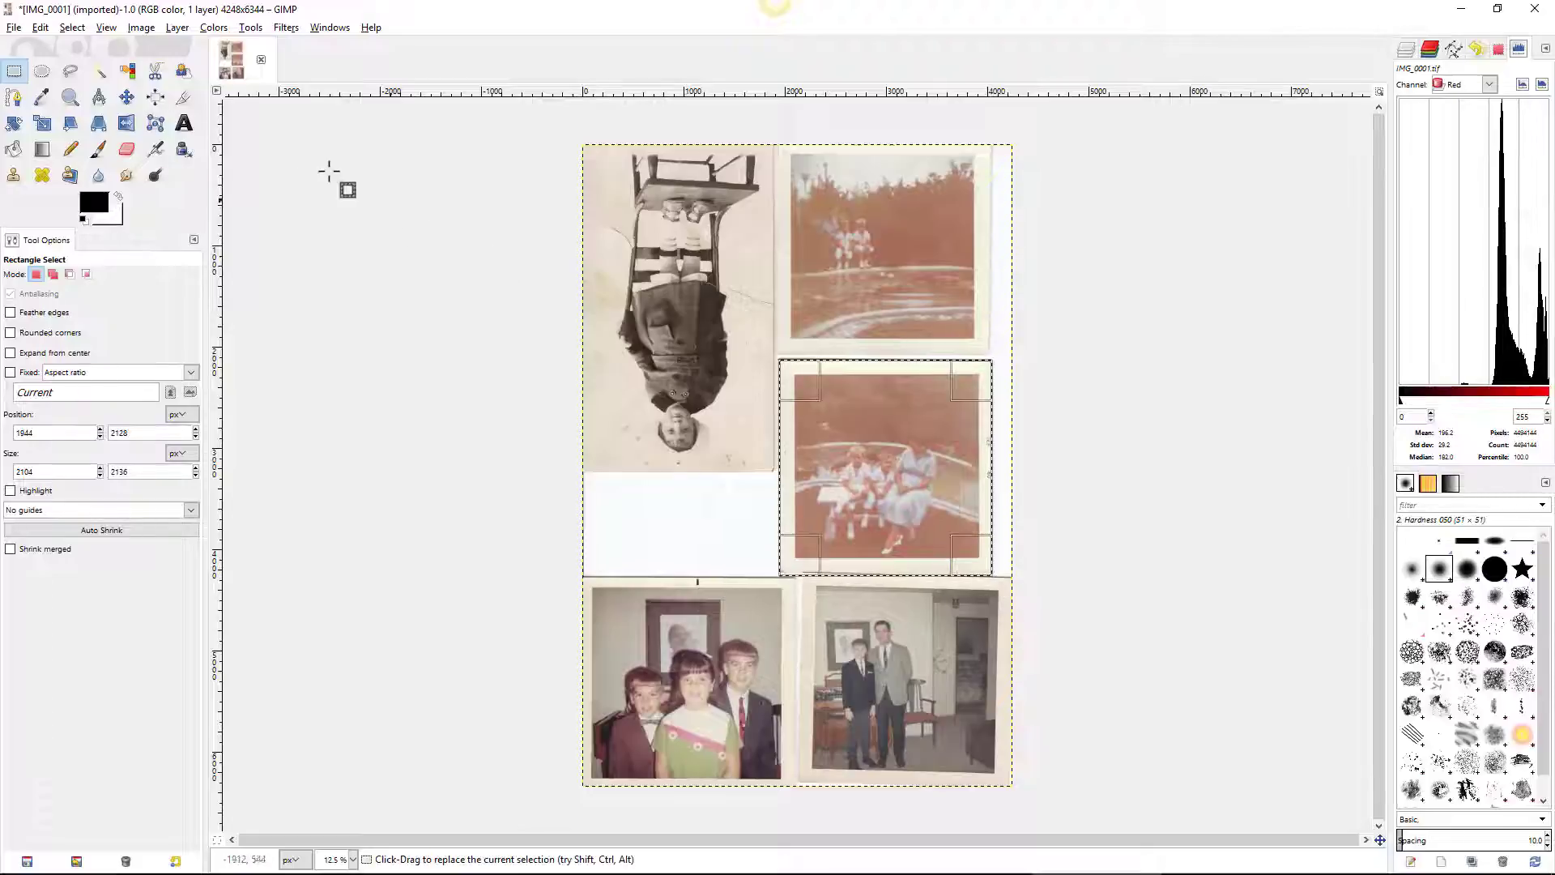
left_click(47, 23)
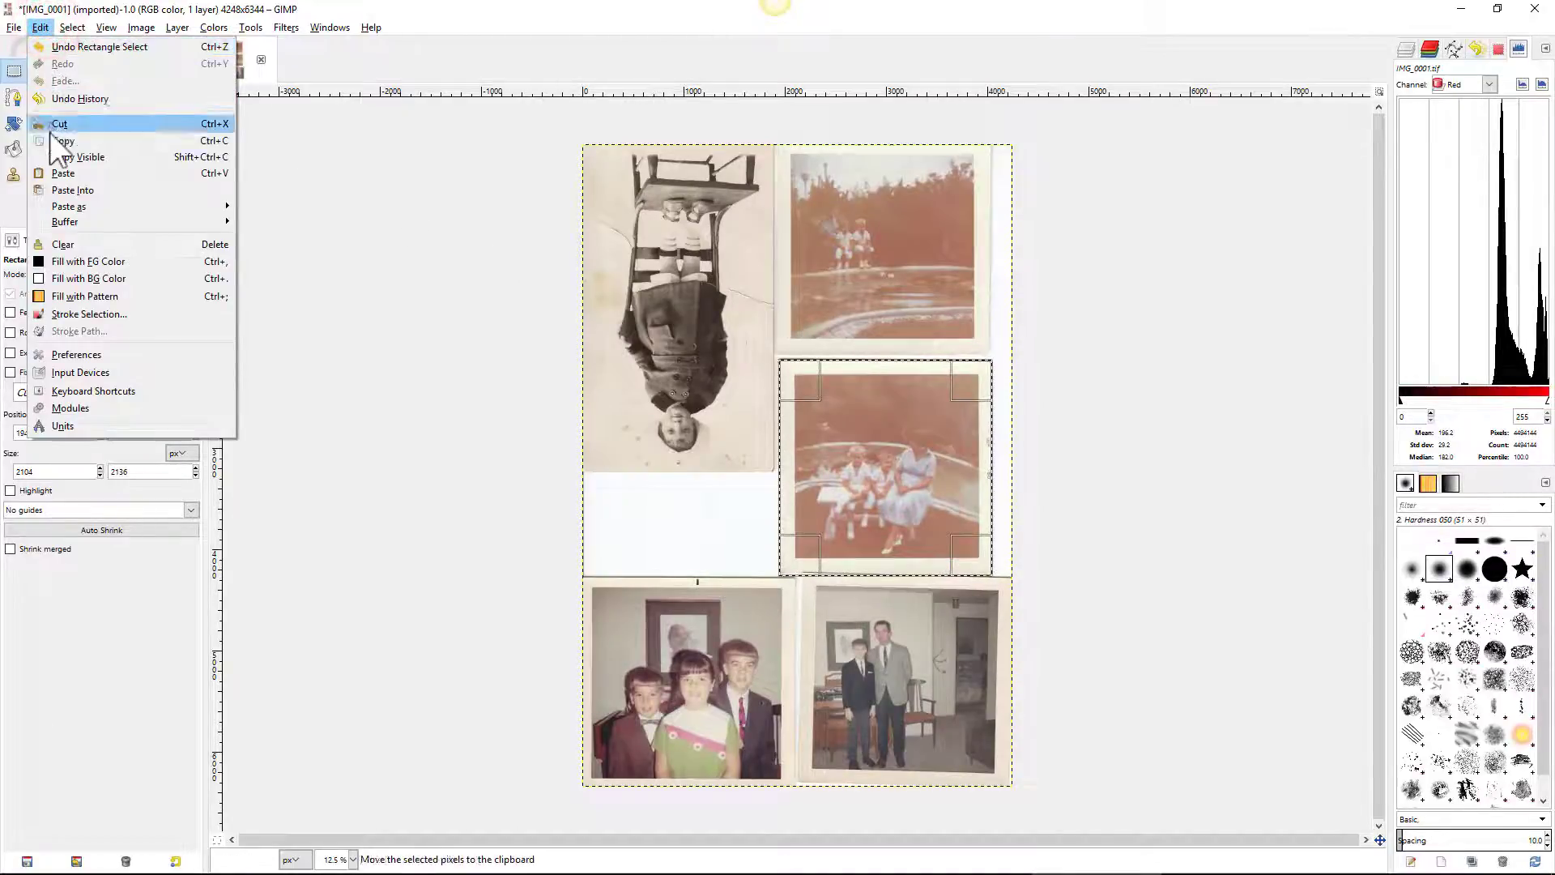
left_click(47, 132)
left_click(39, 27)
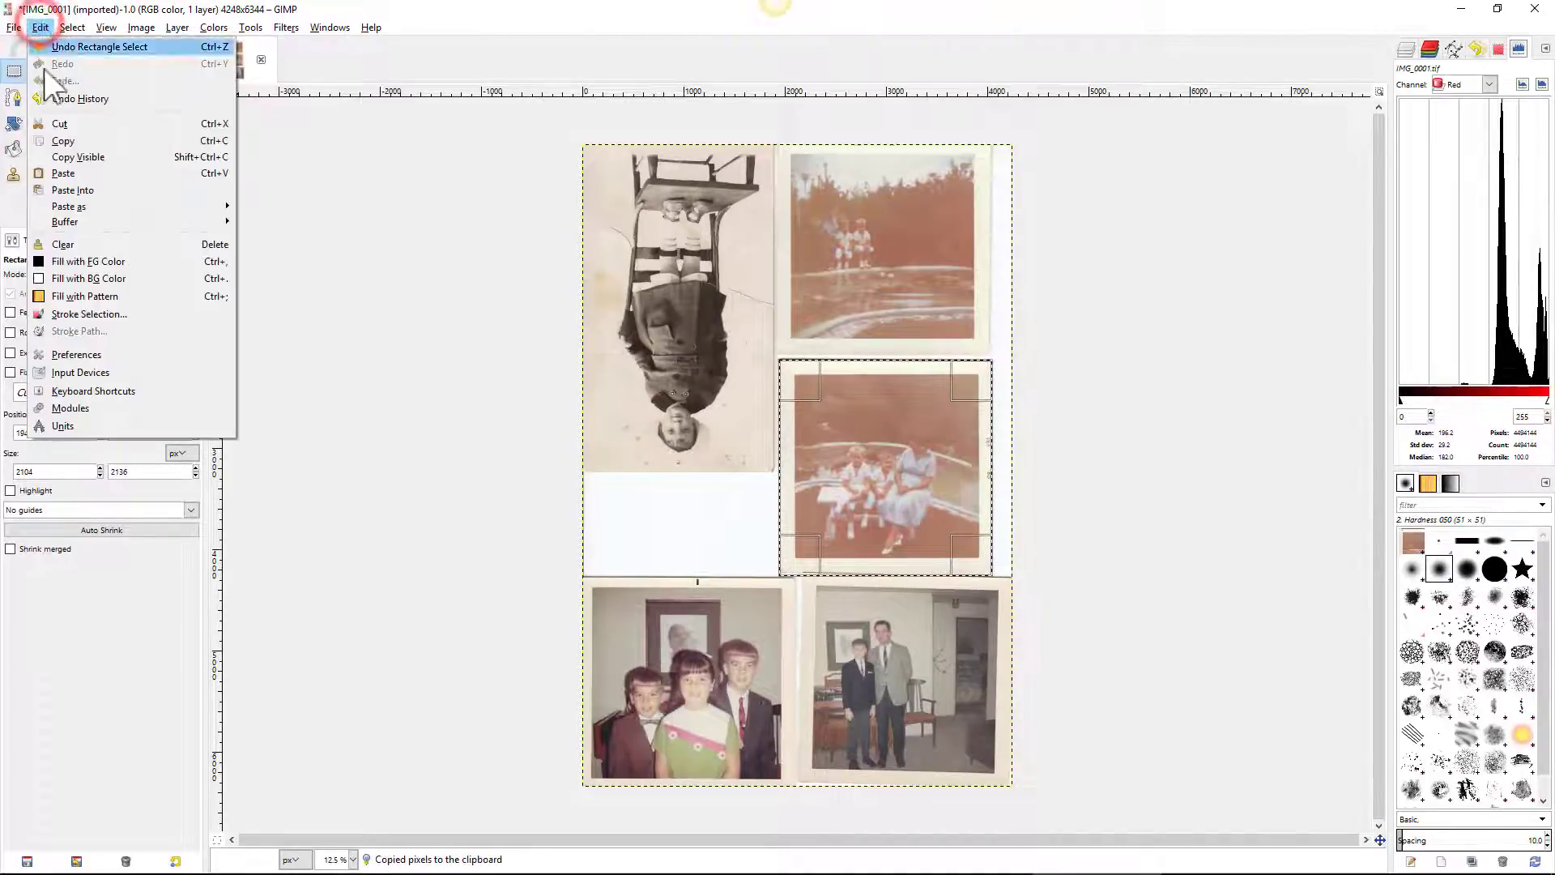
mouse_move(56, 207)
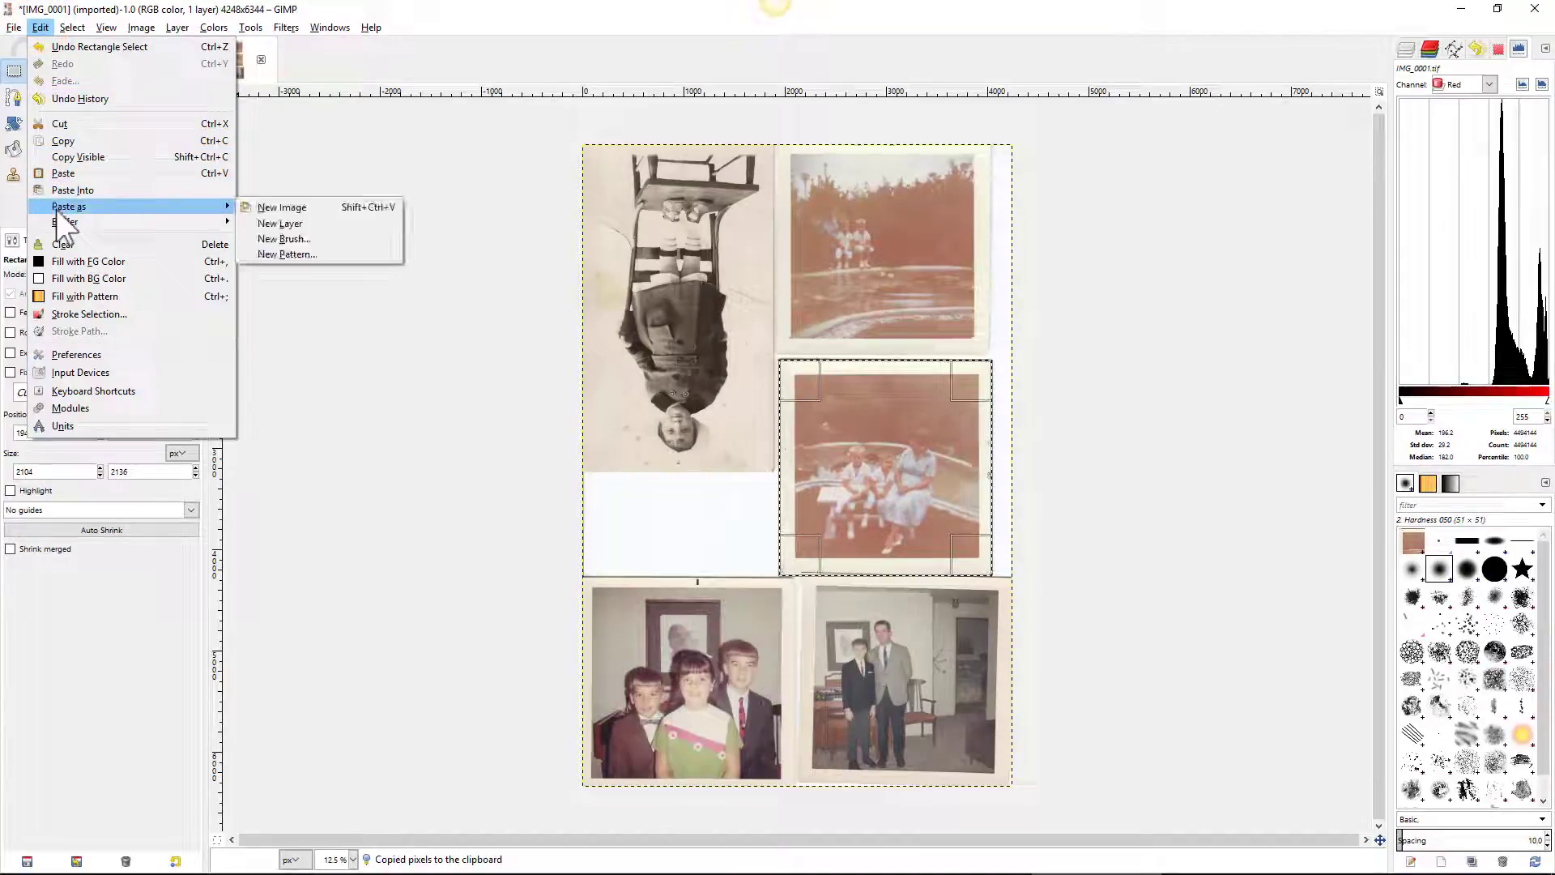
left_click(283, 212)
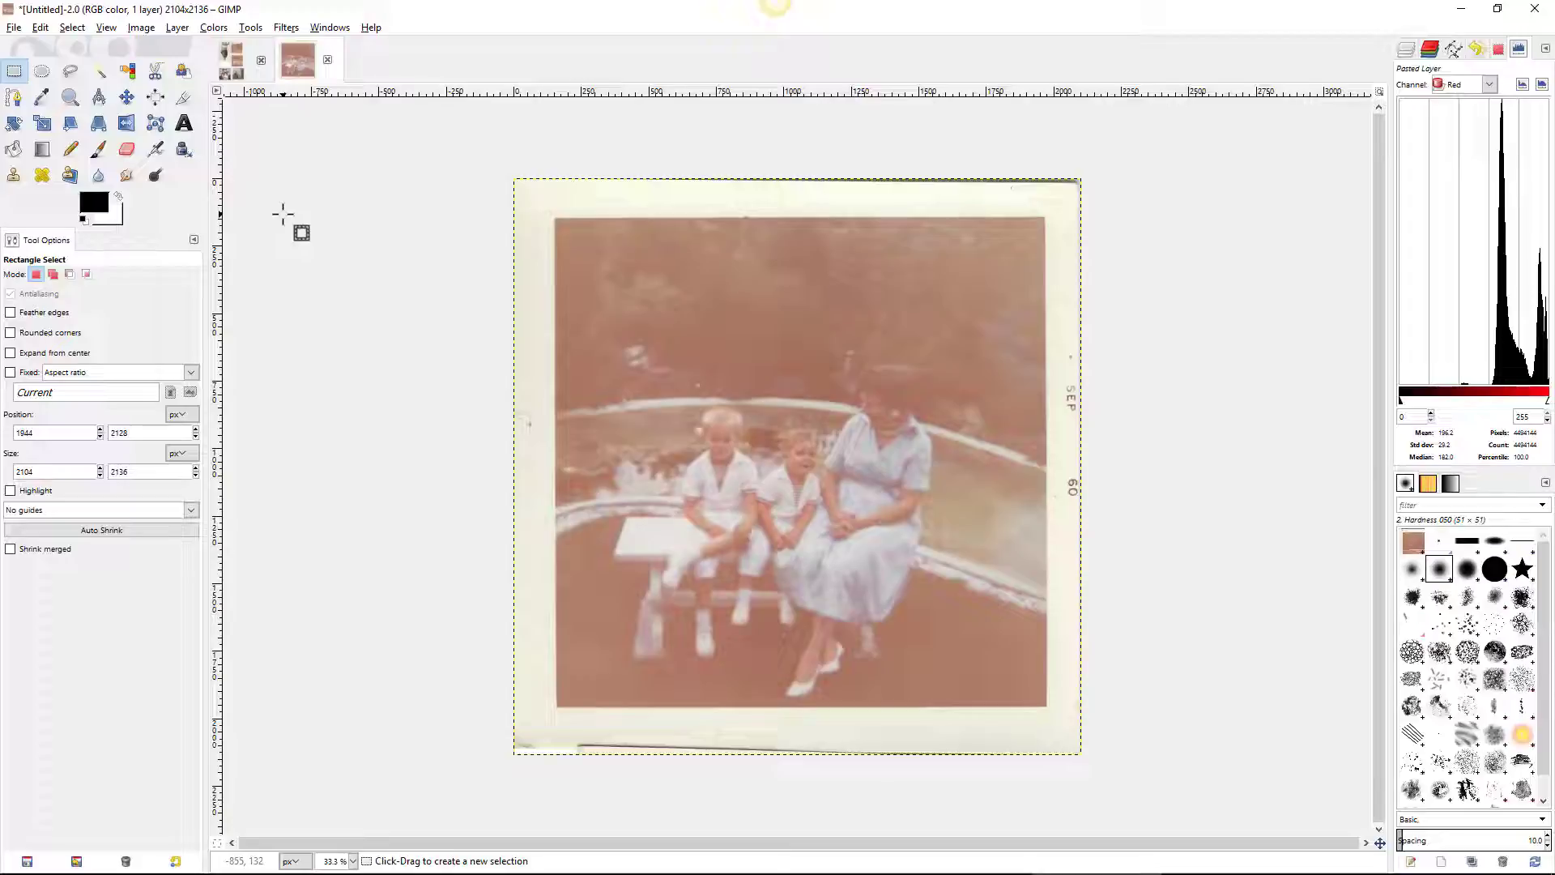
Step: Adjust the pasted photo with Brightness-Contrast, using brightness 6 and contrast 8
left_click(214, 28)
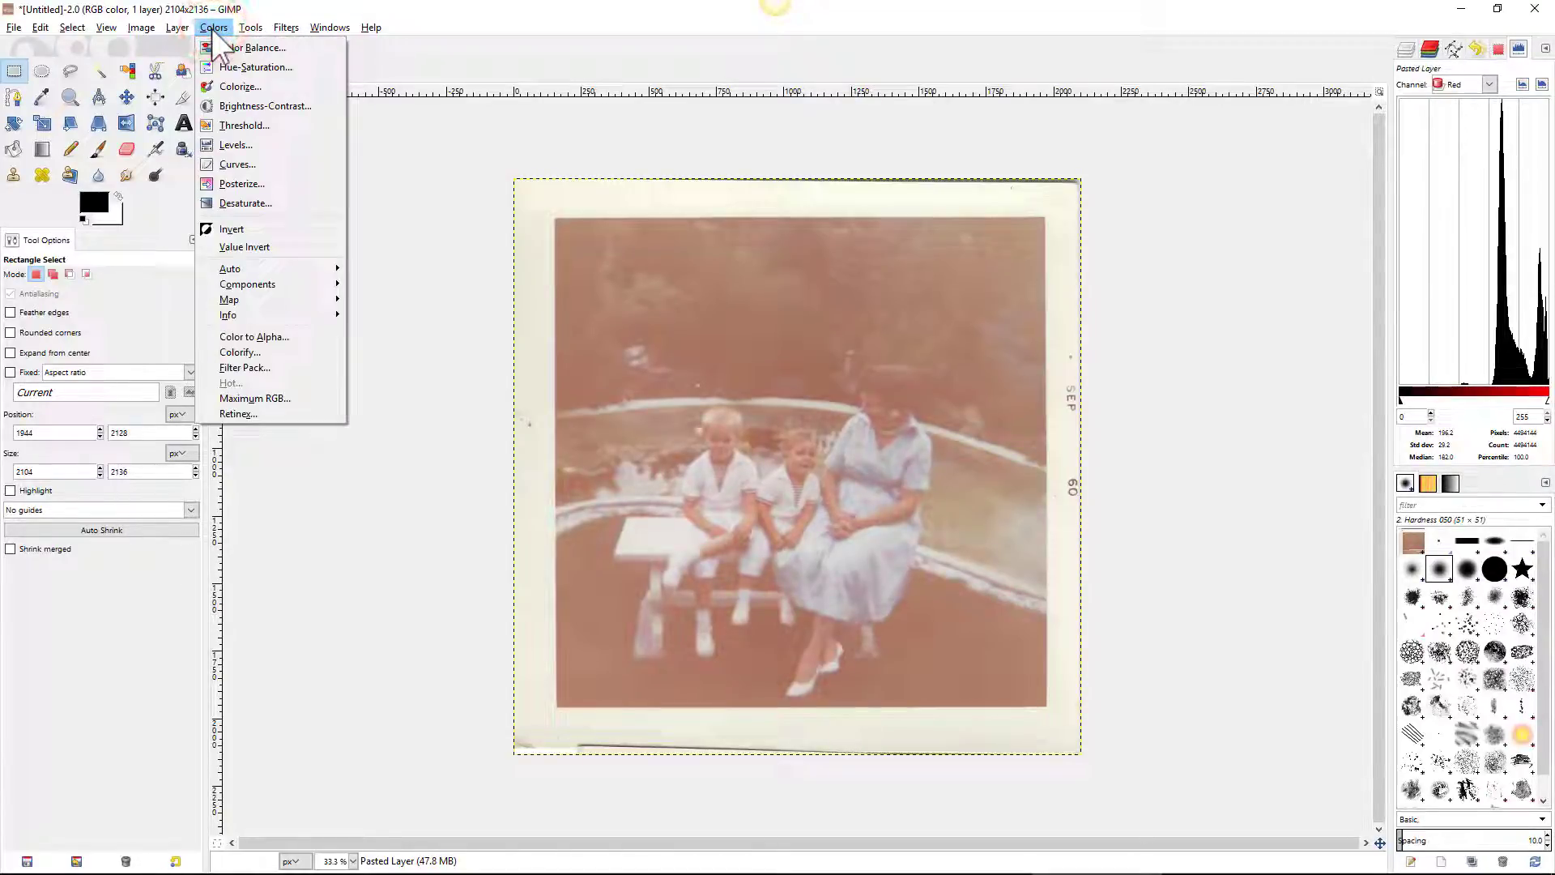
left_click(223, 107)
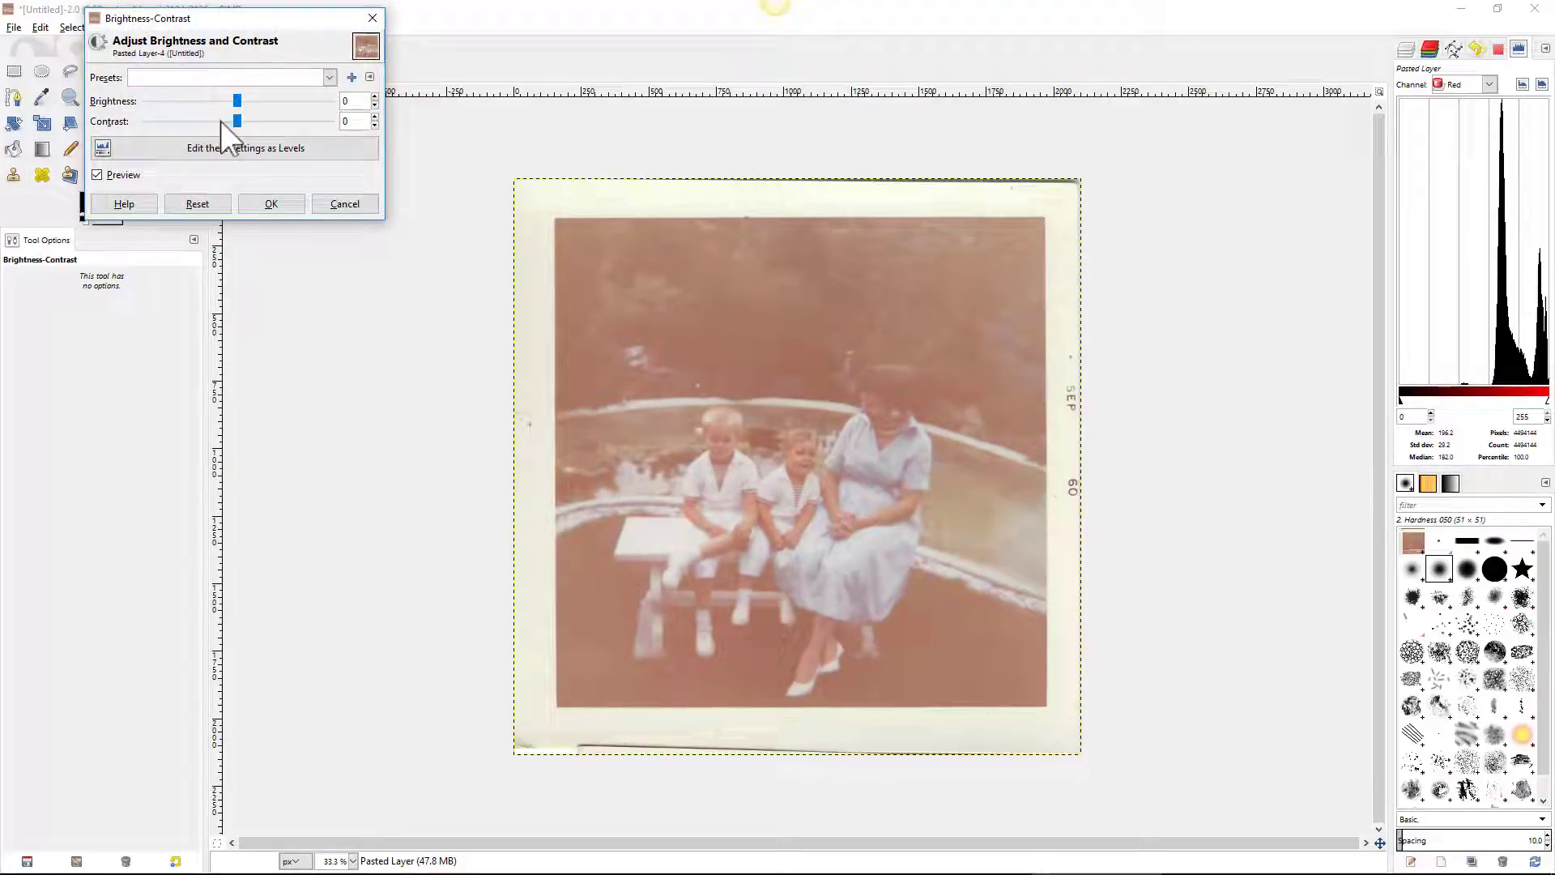
mouse_move(239, 103)
left_mouse_down()
mouse_move(284, 104)
mouse_move(234, 102)
mouse_move(251, 120)
mouse_move(231, 119)
mouse_move(243, 103)
left_mouse_up()
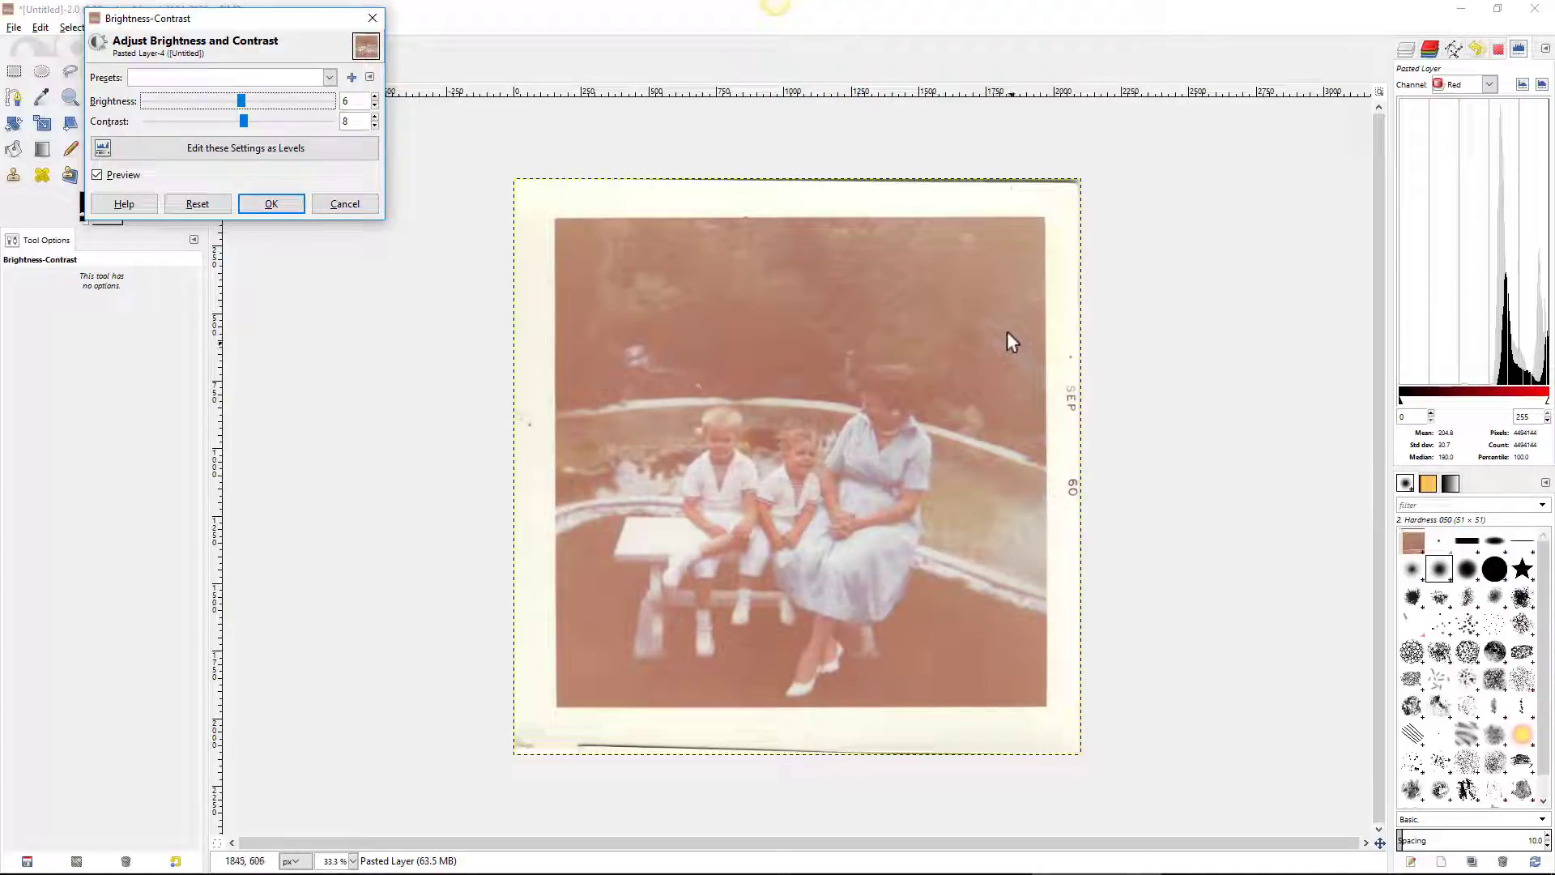
left_click(267, 205)
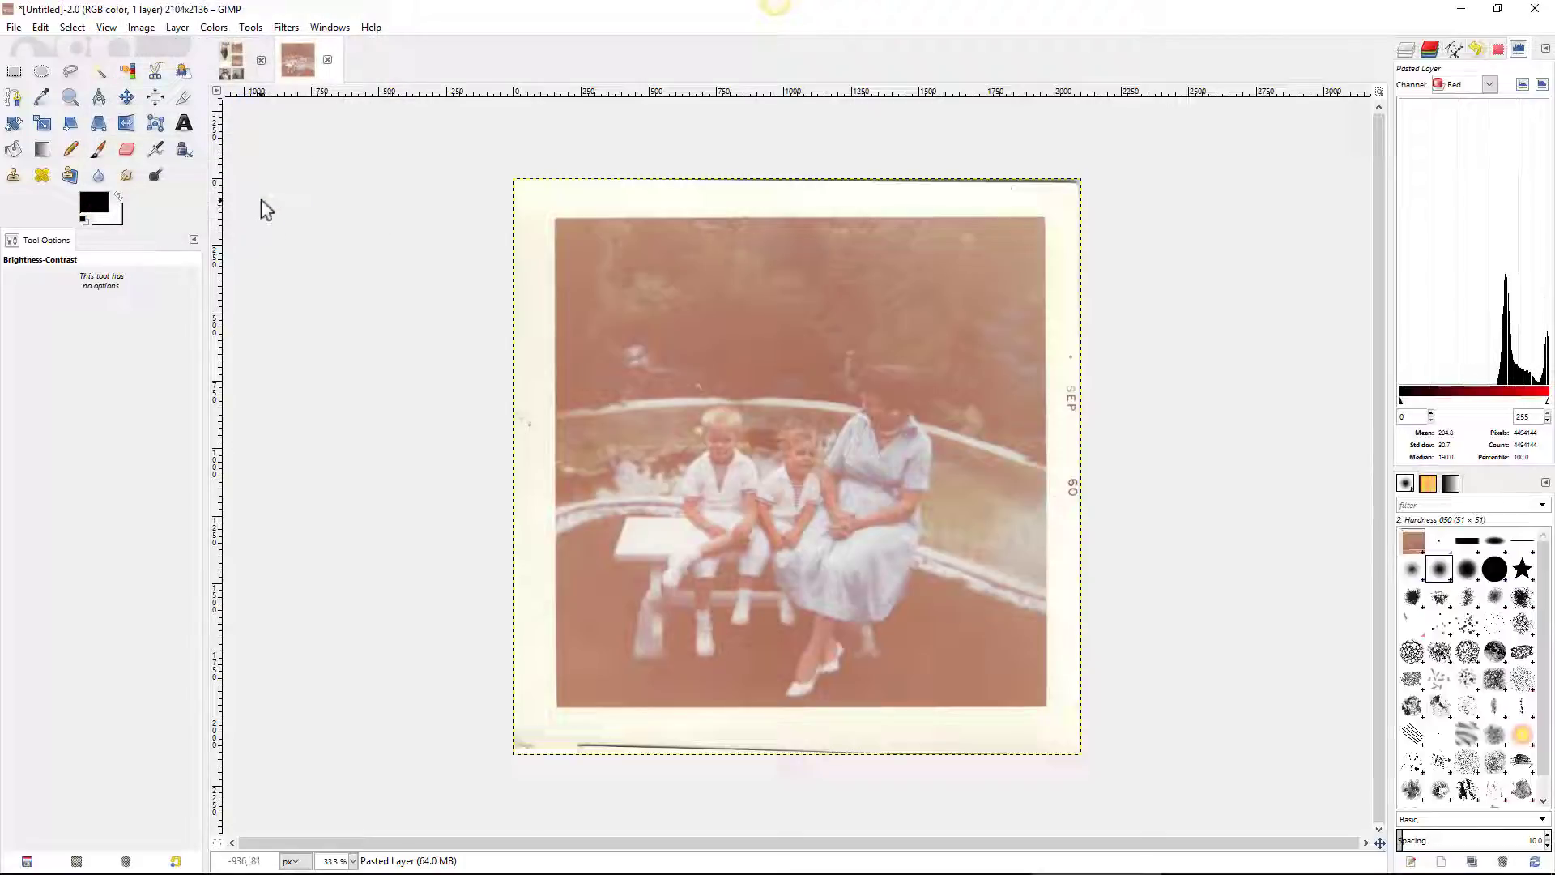
Step: Open the Levels adjustment for the pasted photo and place its dialog beside the photo
left_click(214, 27)
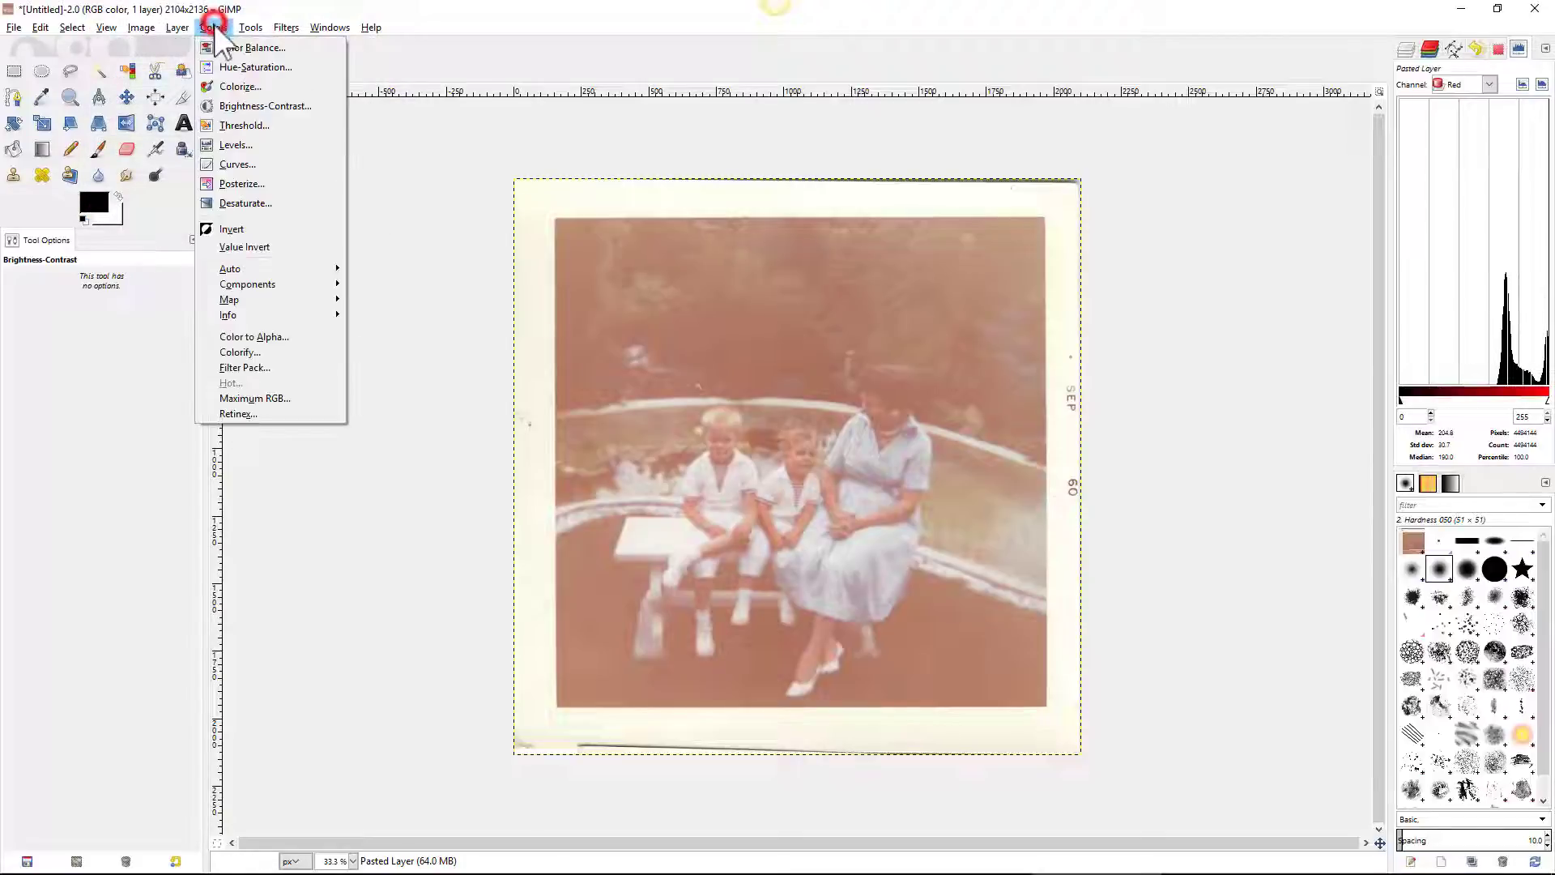
left_click(221, 144)
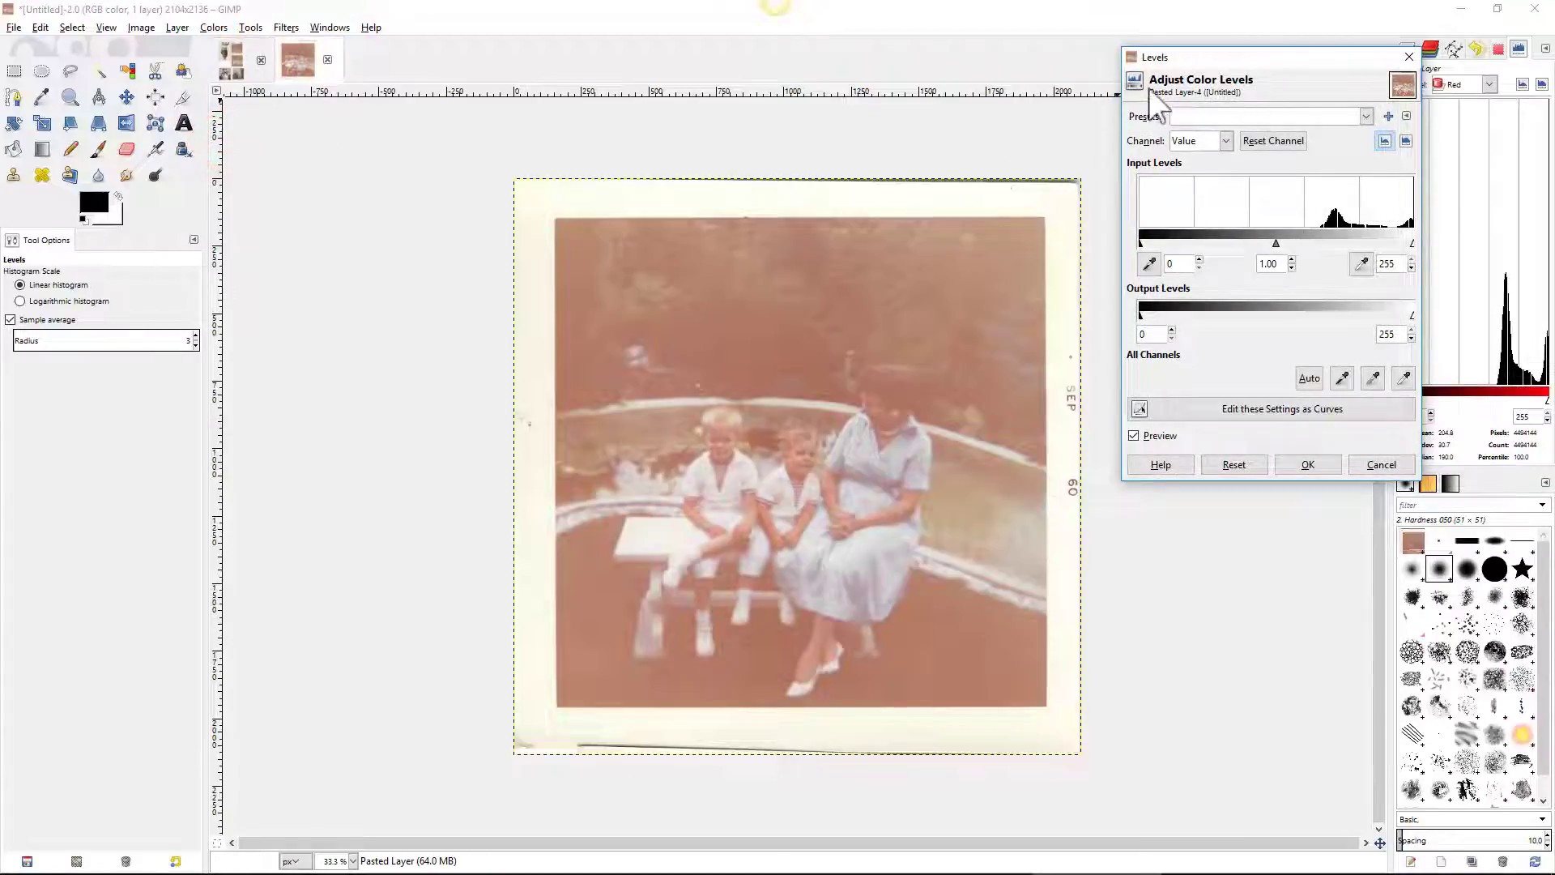
left_click_drag(1199, 58, 241, 84)
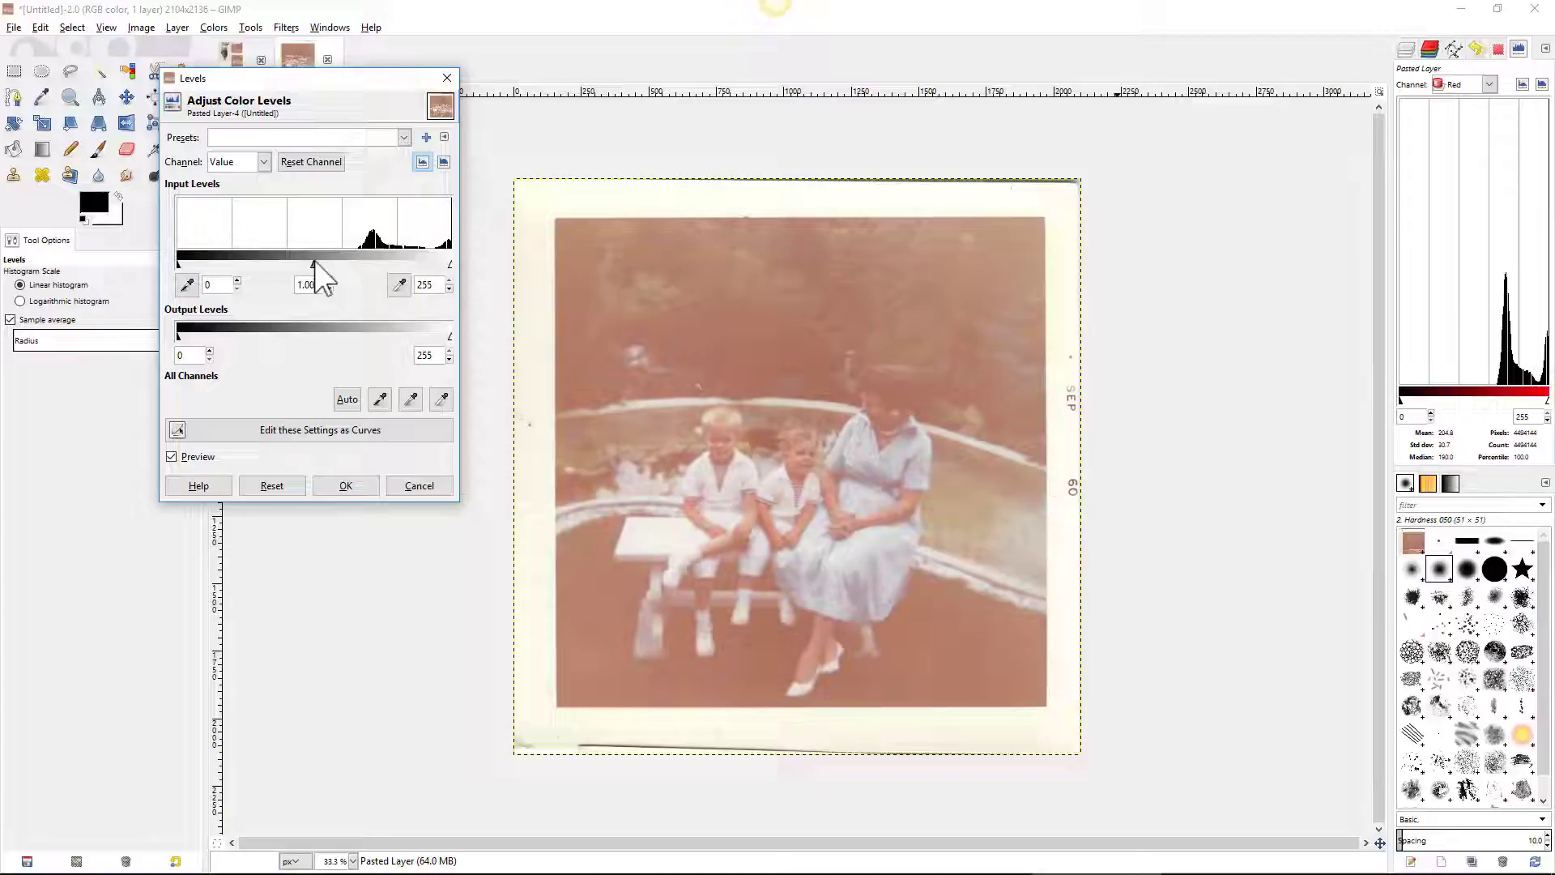
Step: Set the Value channel's input midtone to 0.50 and its input white point to 253
mouse_move(313, 260)
left_mouse_down()
mouse_move(278, 259)
mouse_move(351, 261)
left_mouse_up()
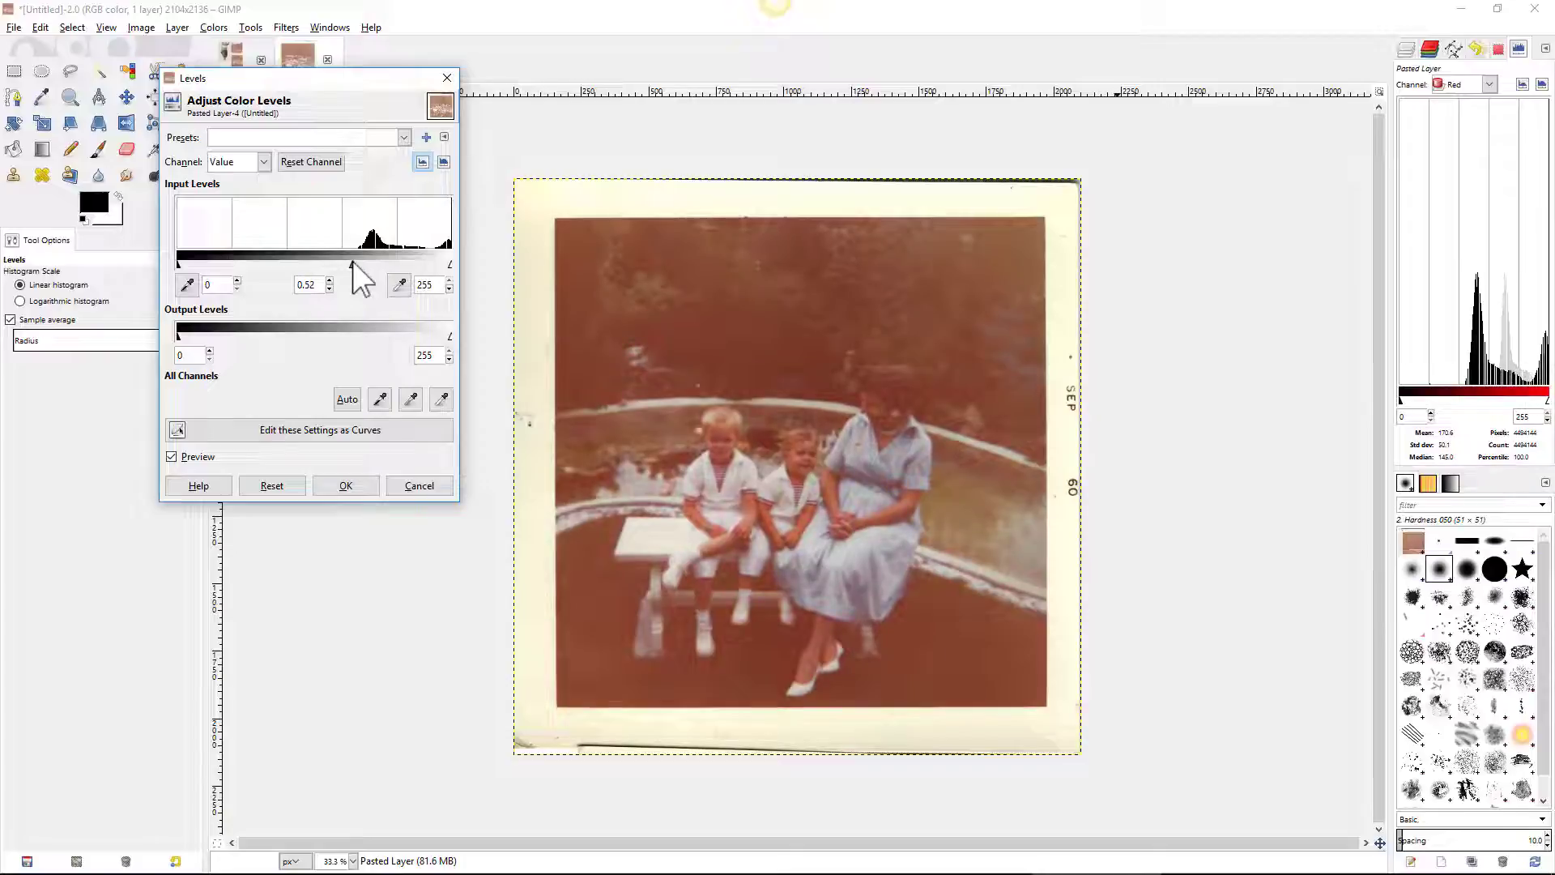
mouse_move(352, 261)
left_mouse_down()
mouse_move(322, 261)
mouse_move(351, 260)
left_mouse_up()
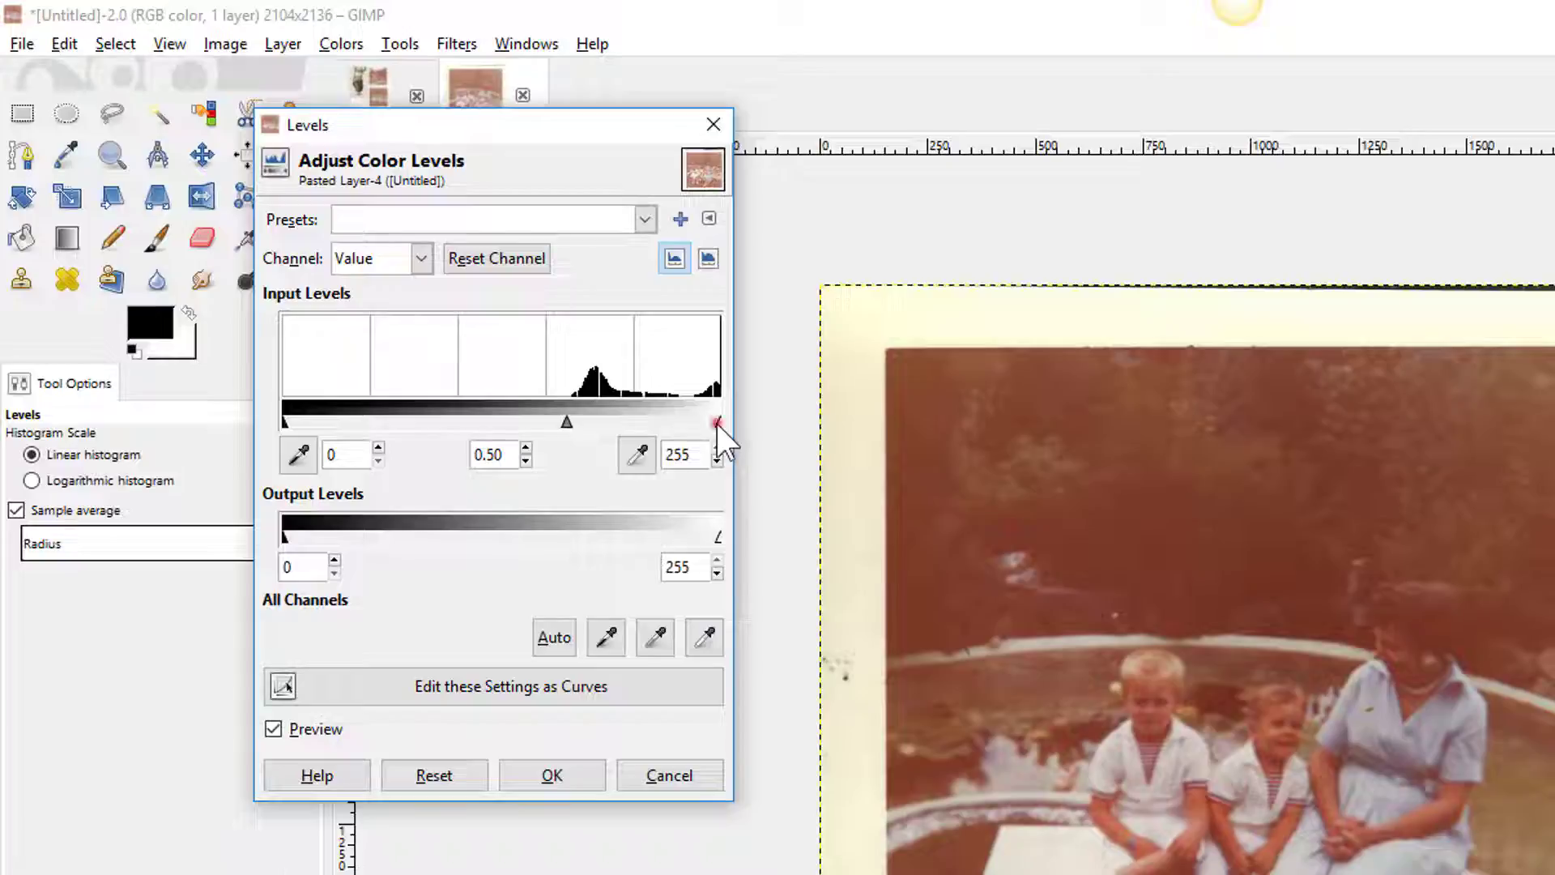
mouse_move(717, 422)
left_mouse_down()
mouse_move(676, 423)
mouse_move(717, 421)
left_mouse_up()
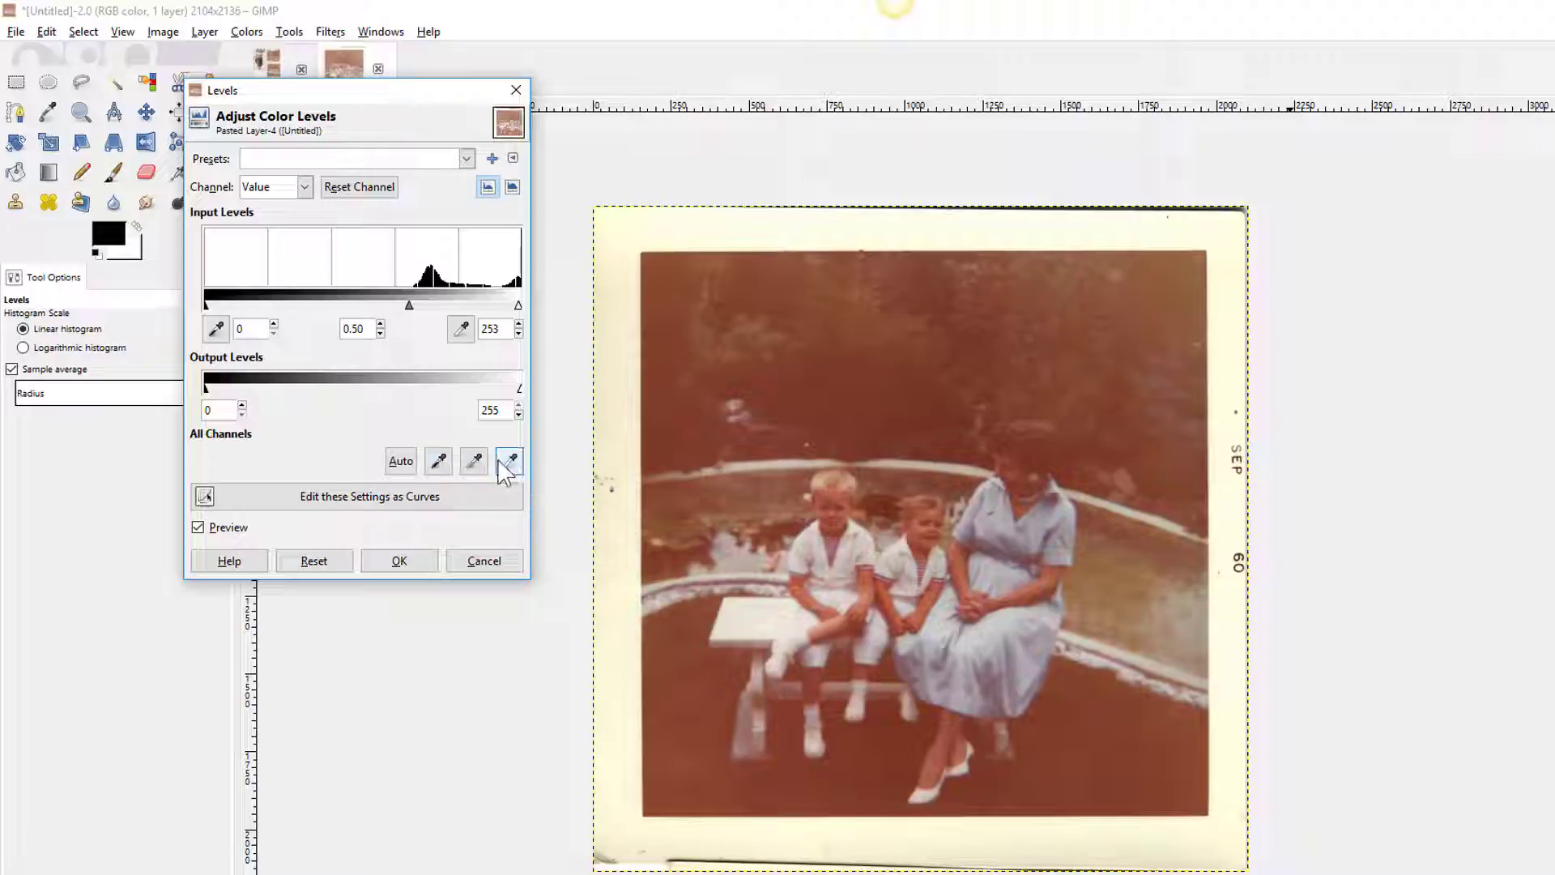
Step: Adjust the levels automatically and pick the woman's dark hair as the black point for all channels
left_click(400, 462)
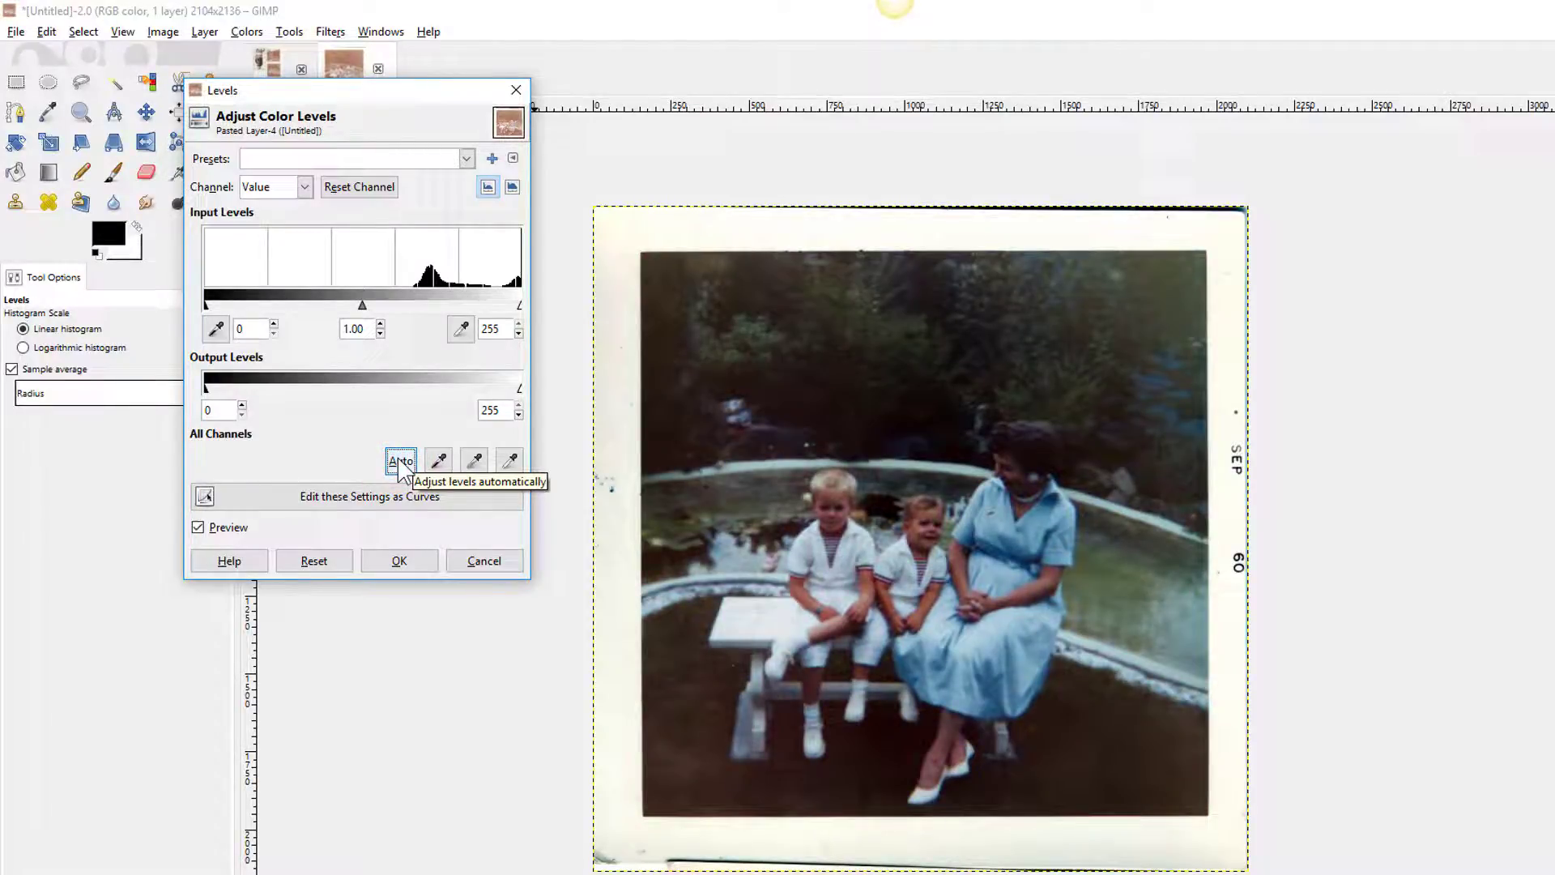
left_click(438, 461)
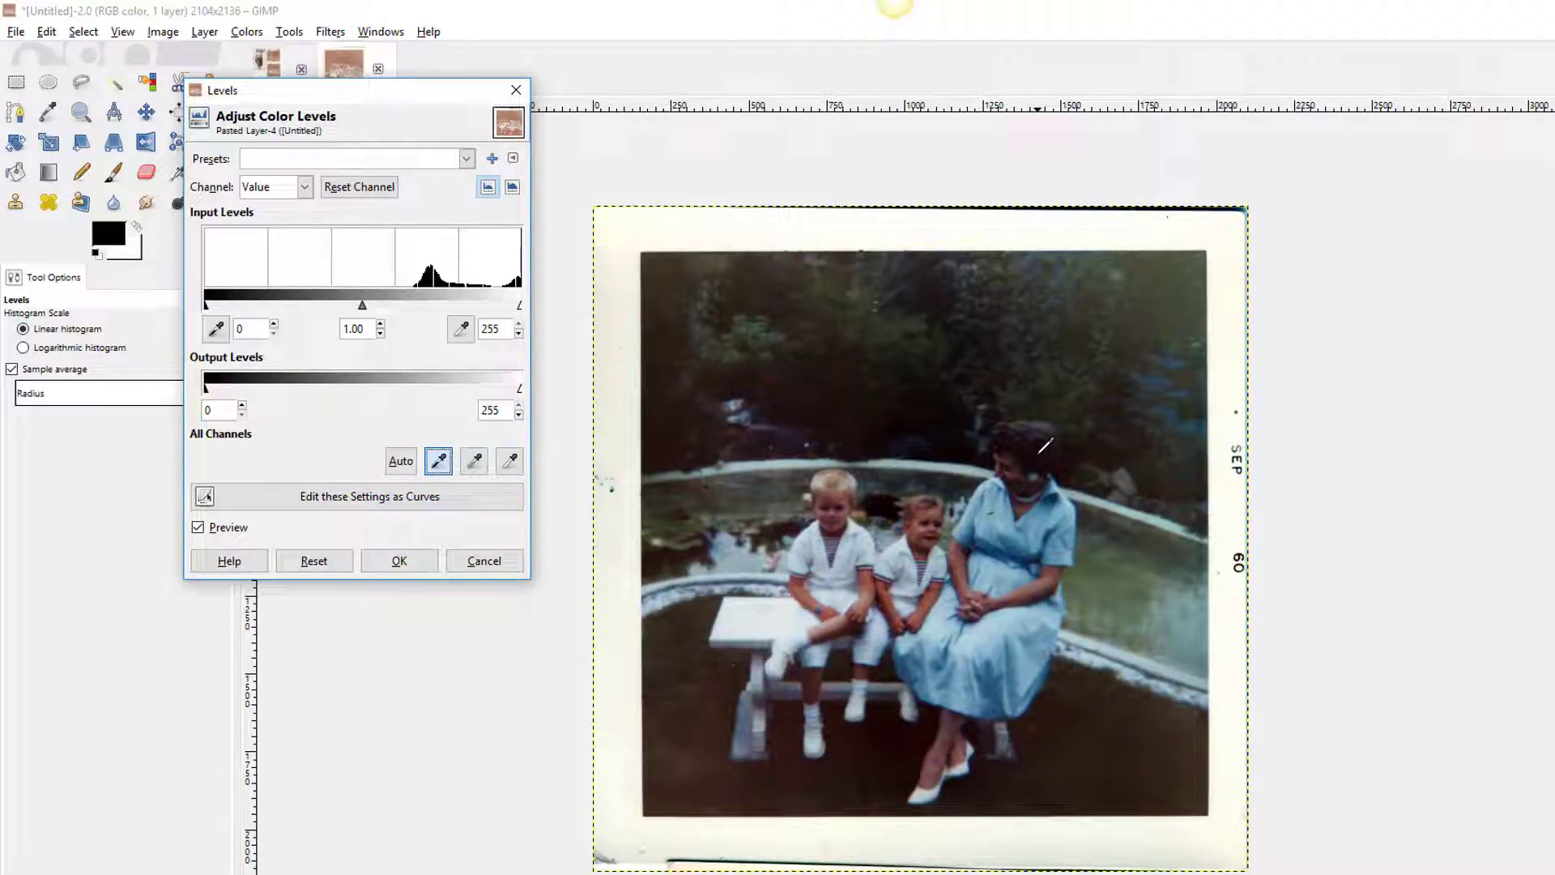
left_click(1040, 450)
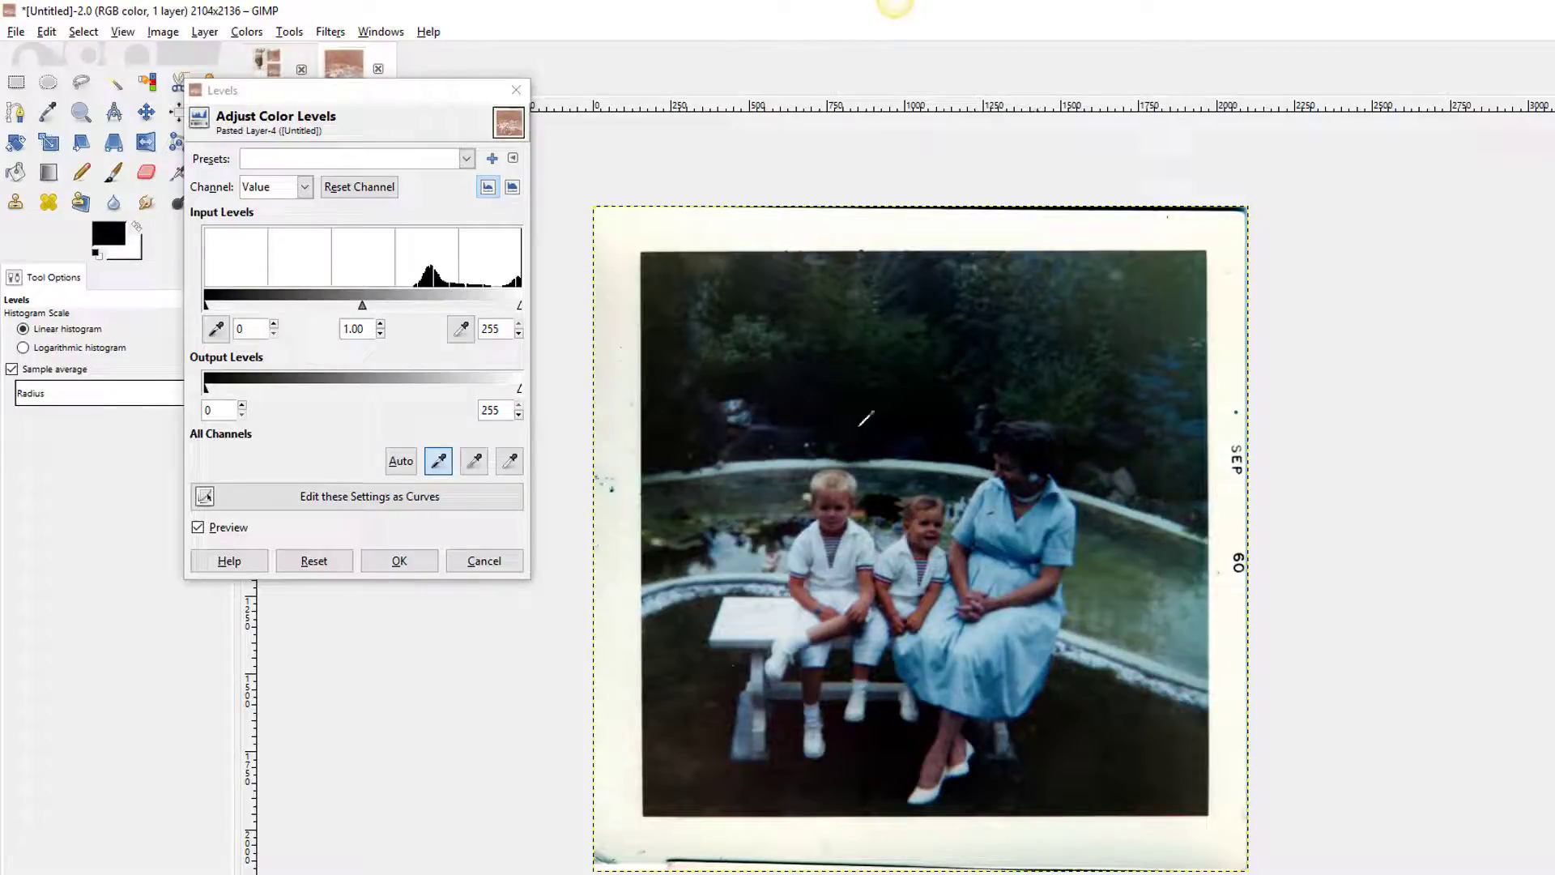
Step: Pick the shaded leg of the white bench as the gray point for all channels
left_click(475, 461)
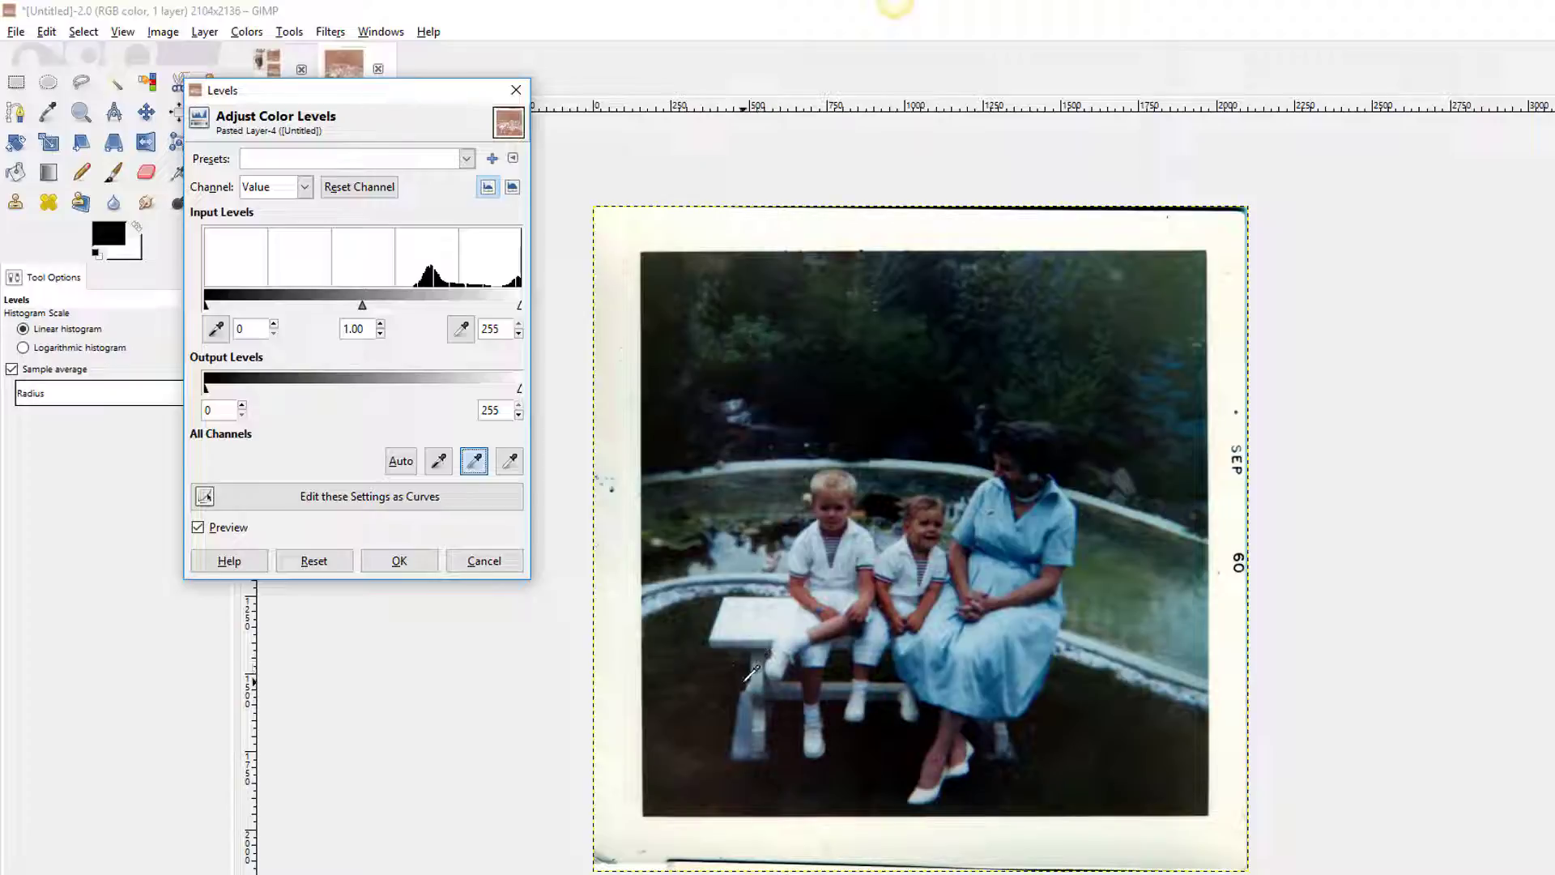
left_click(740, 737)
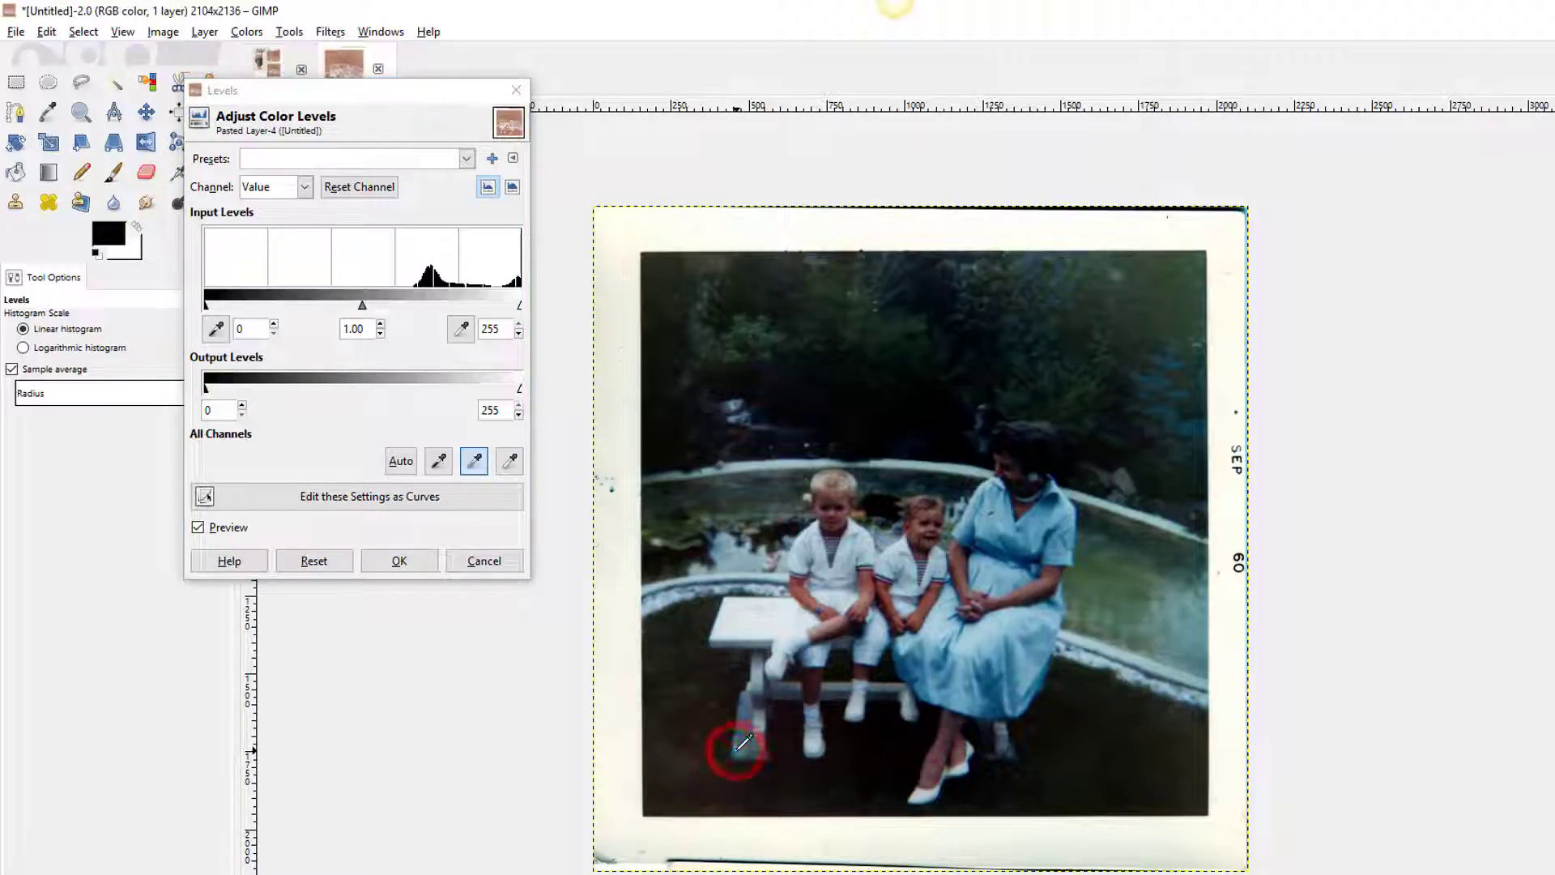
left_click(754, 669)
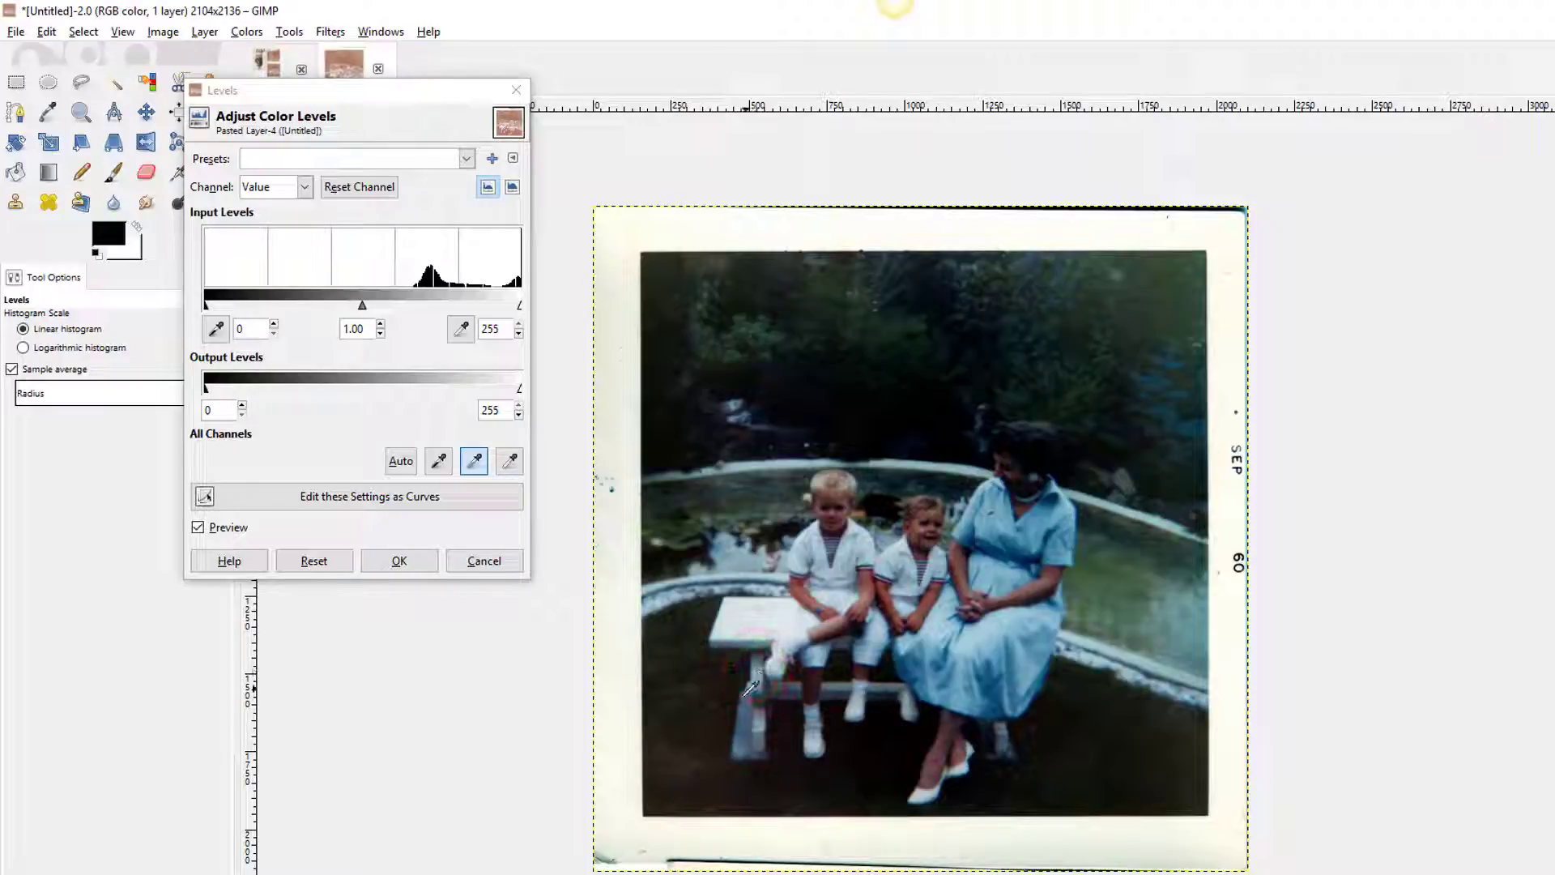
left_click(739, 745)
Step: Pick the older boy's white shirt as the white point for all channels and apply the Levels adjustment
left_click(511, 461)
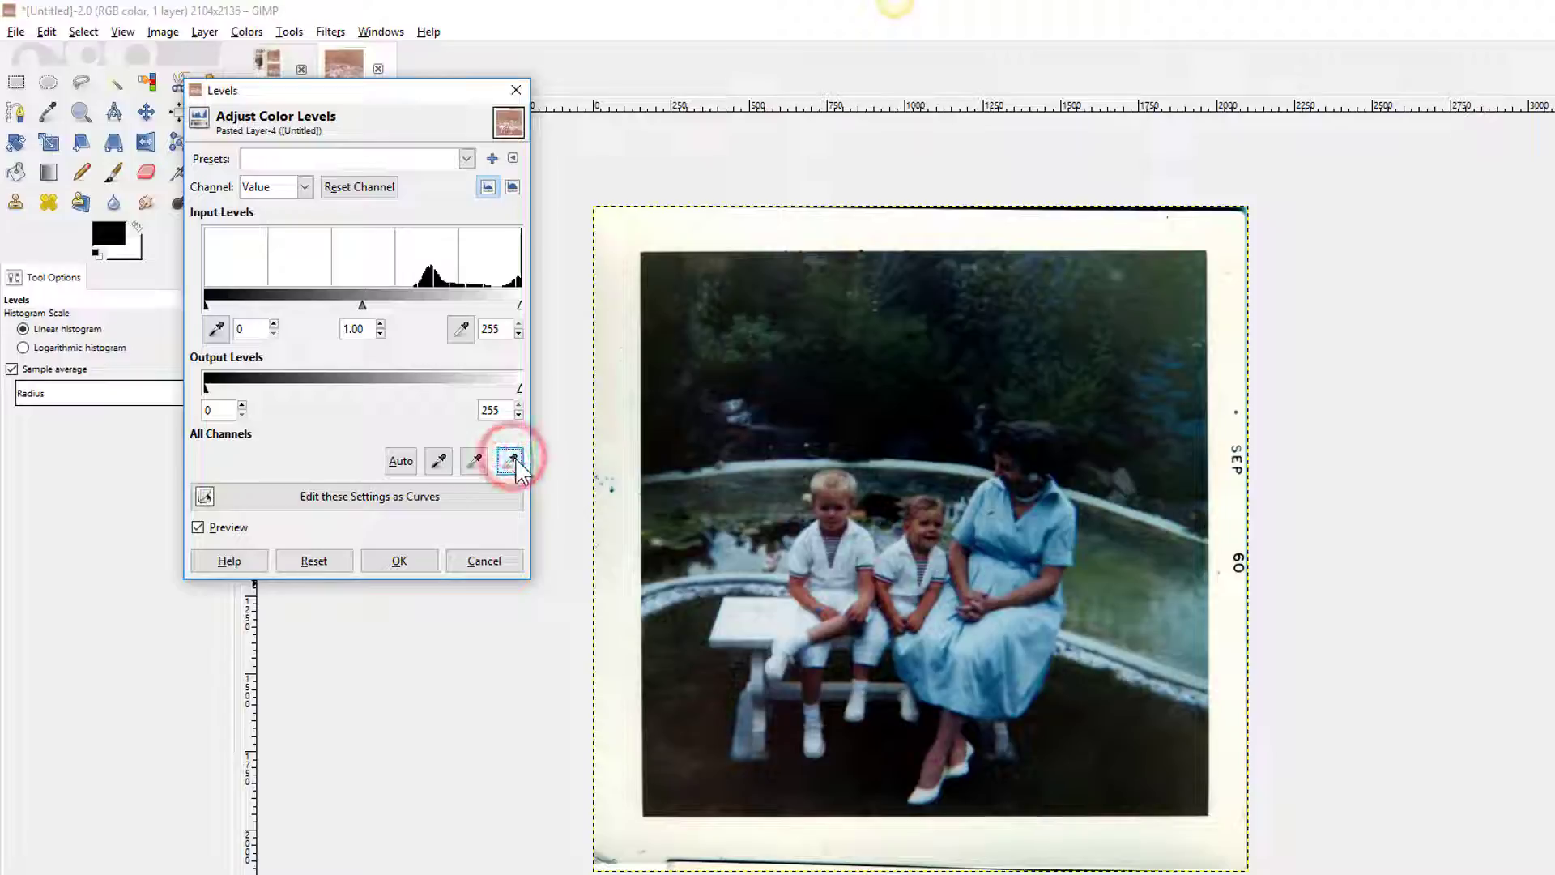
left_click(848, 548)
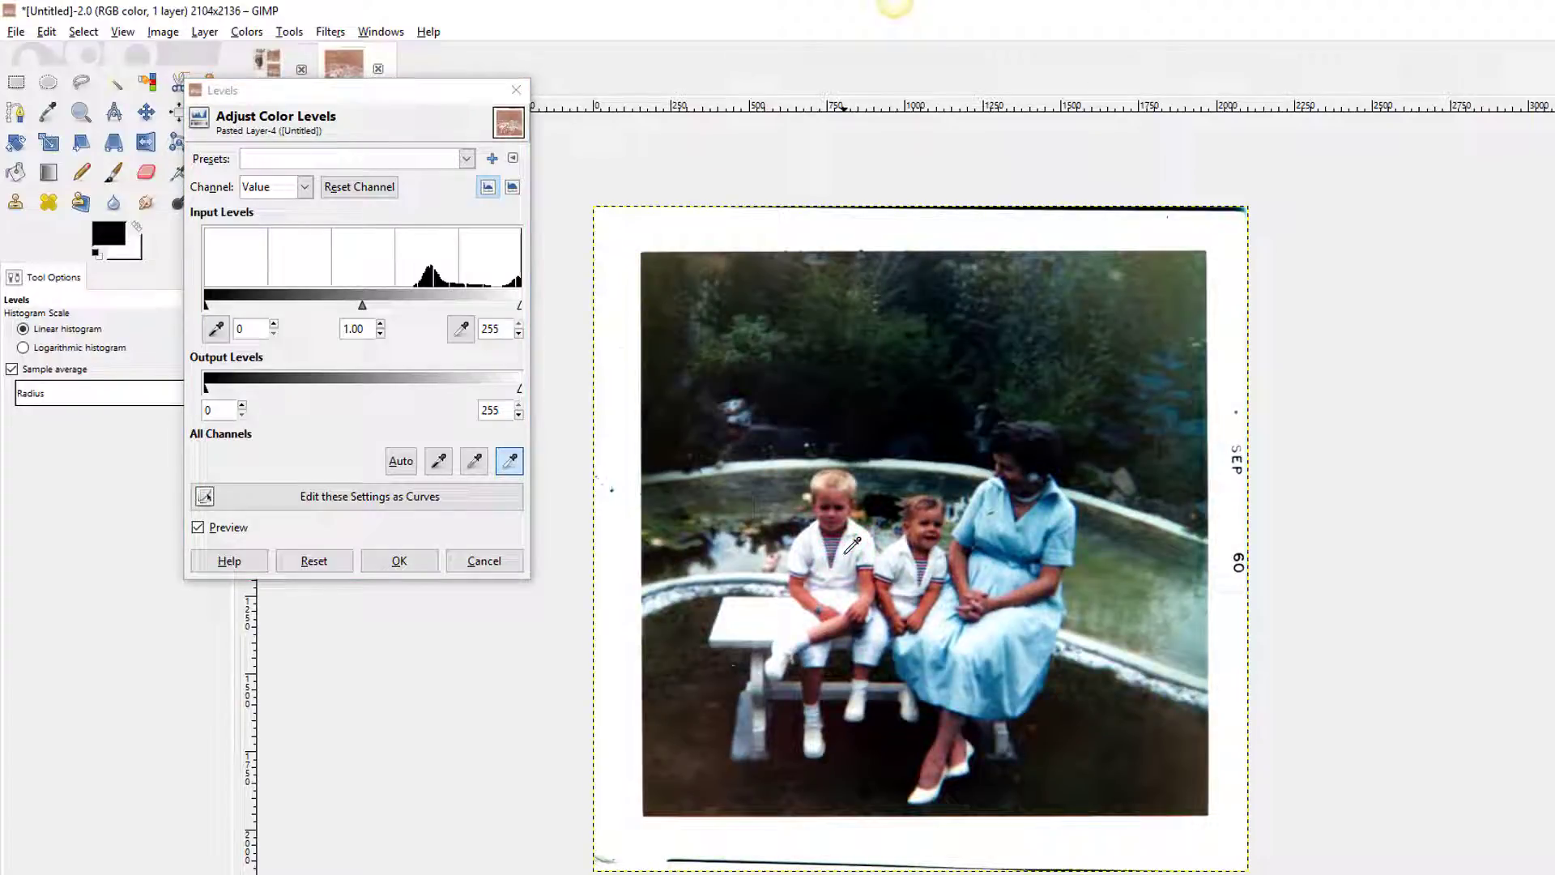
left_click(402, 560)
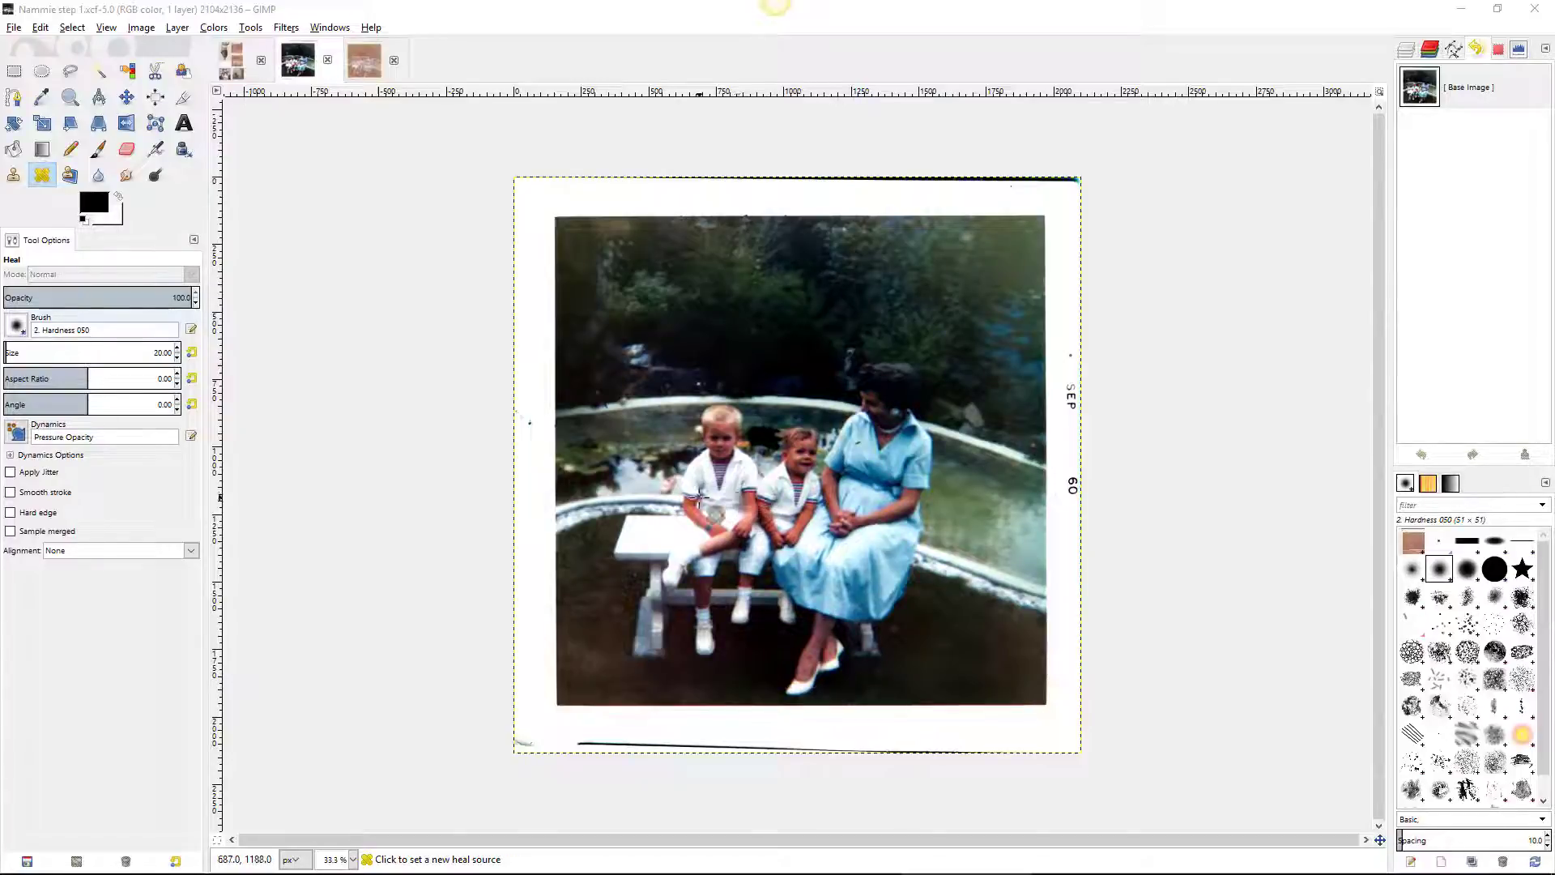
Step: Open the RGB Noise filter for the photo and centre its preview on the older boy's face
scroll(842, 374, "up", 3)
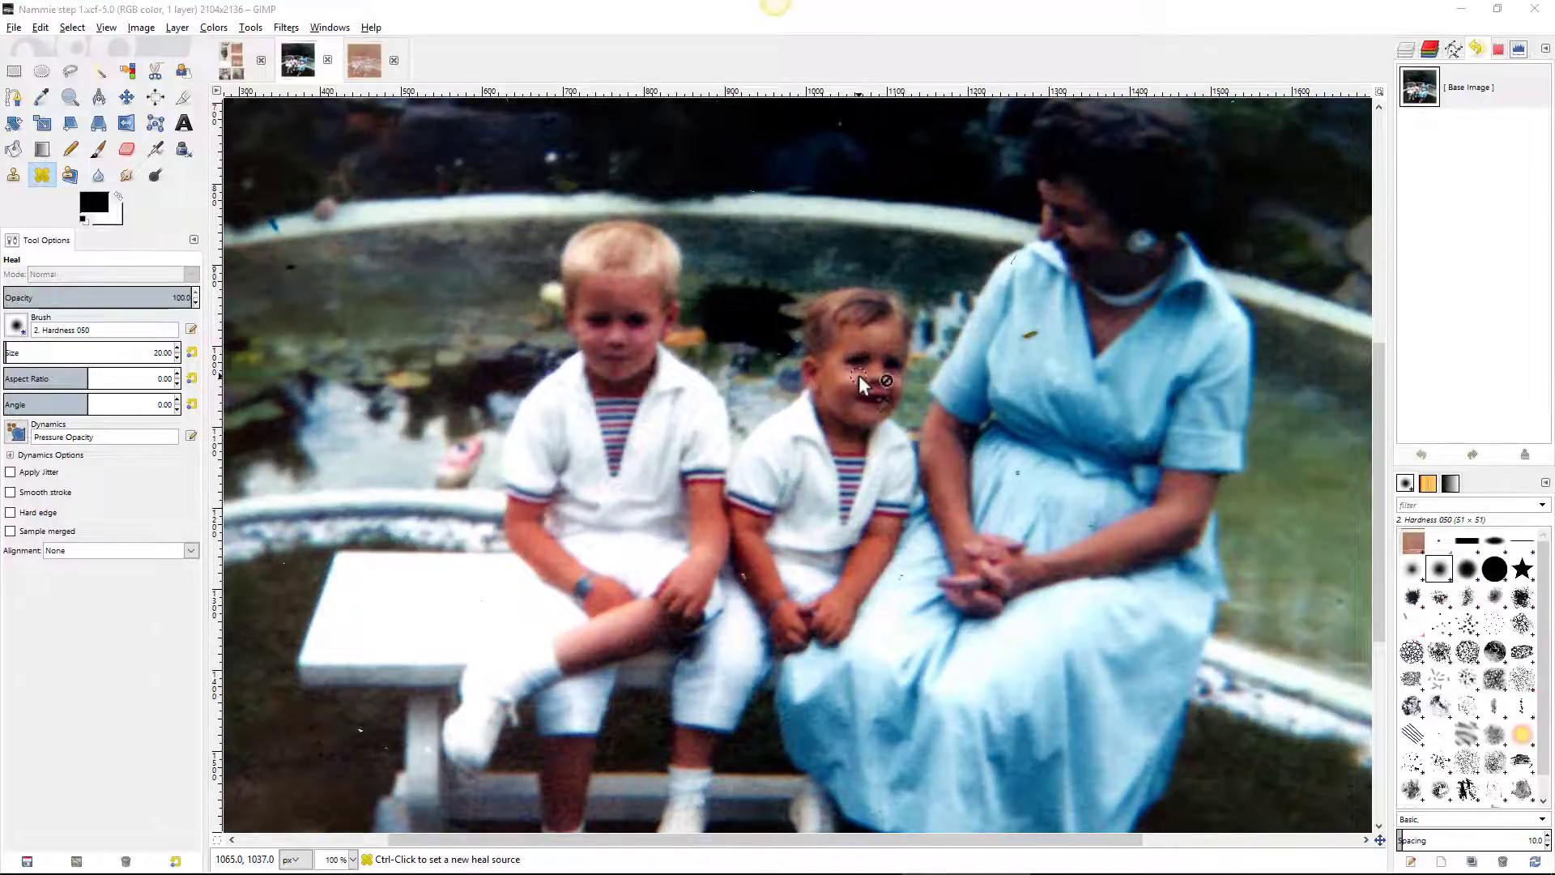
scroll(854, 372, "up", 3)
scroll(859, 375, "up", 1)
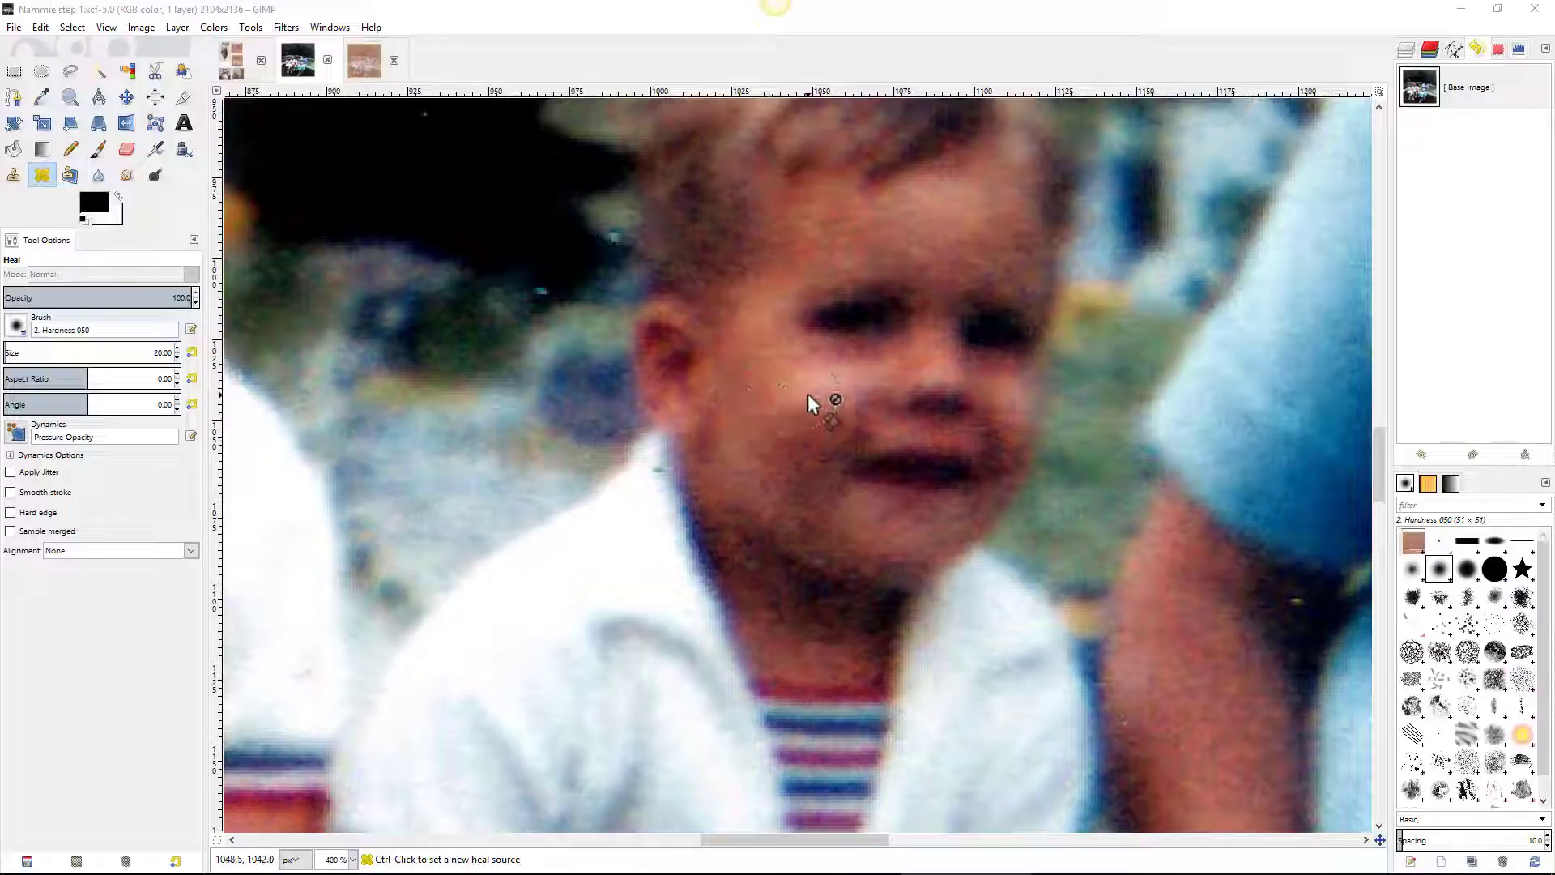
scroll(808, 393, "down", 3)
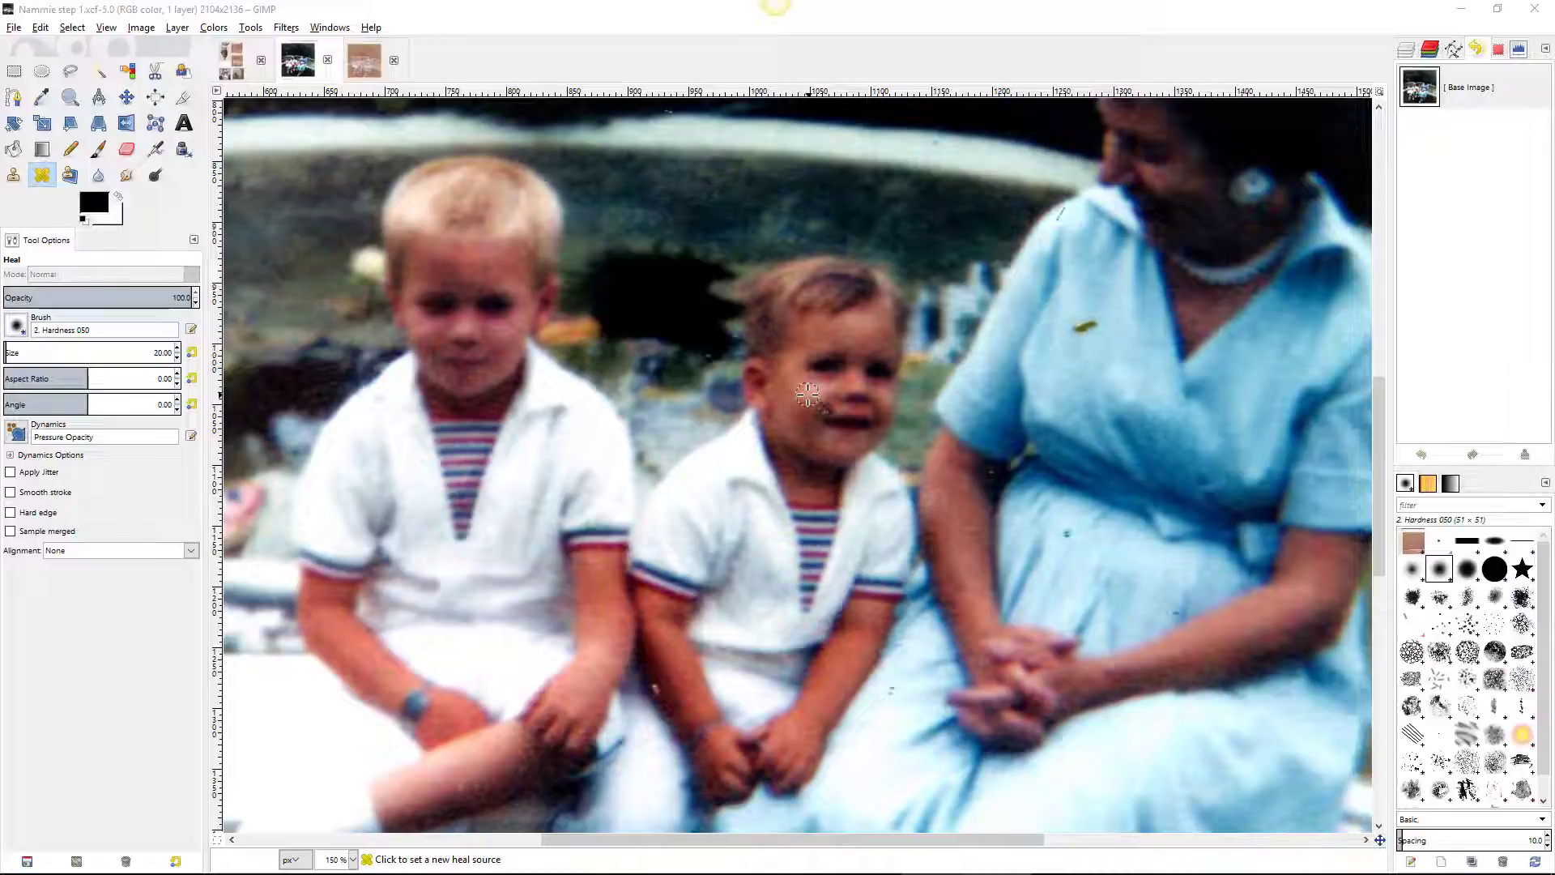
scroll(808, 394, "down", 2)
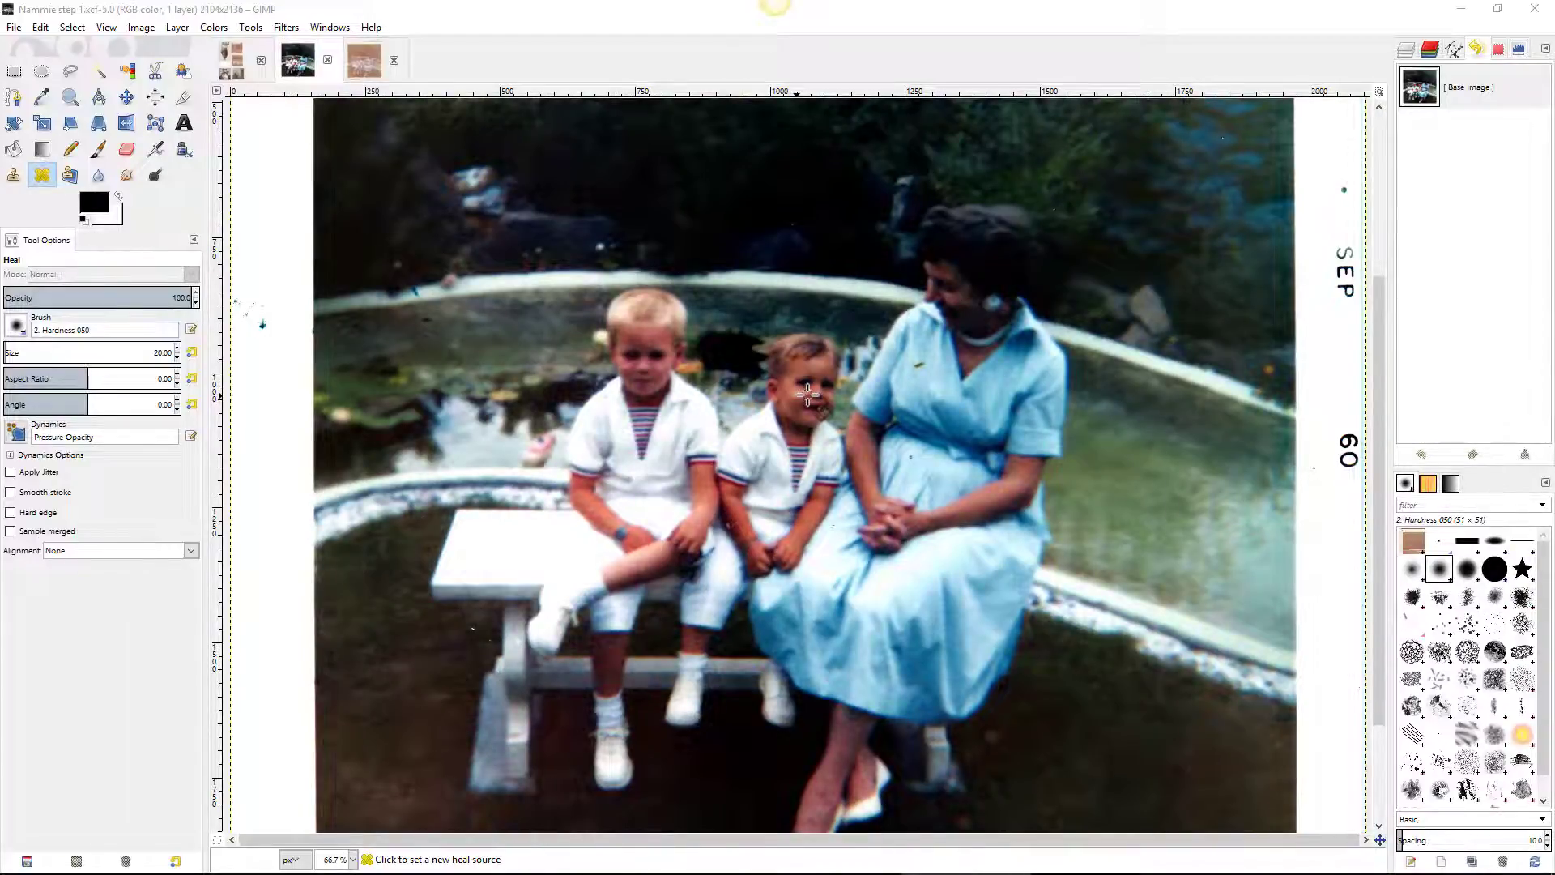
scroll(808, 393, "up", 2)
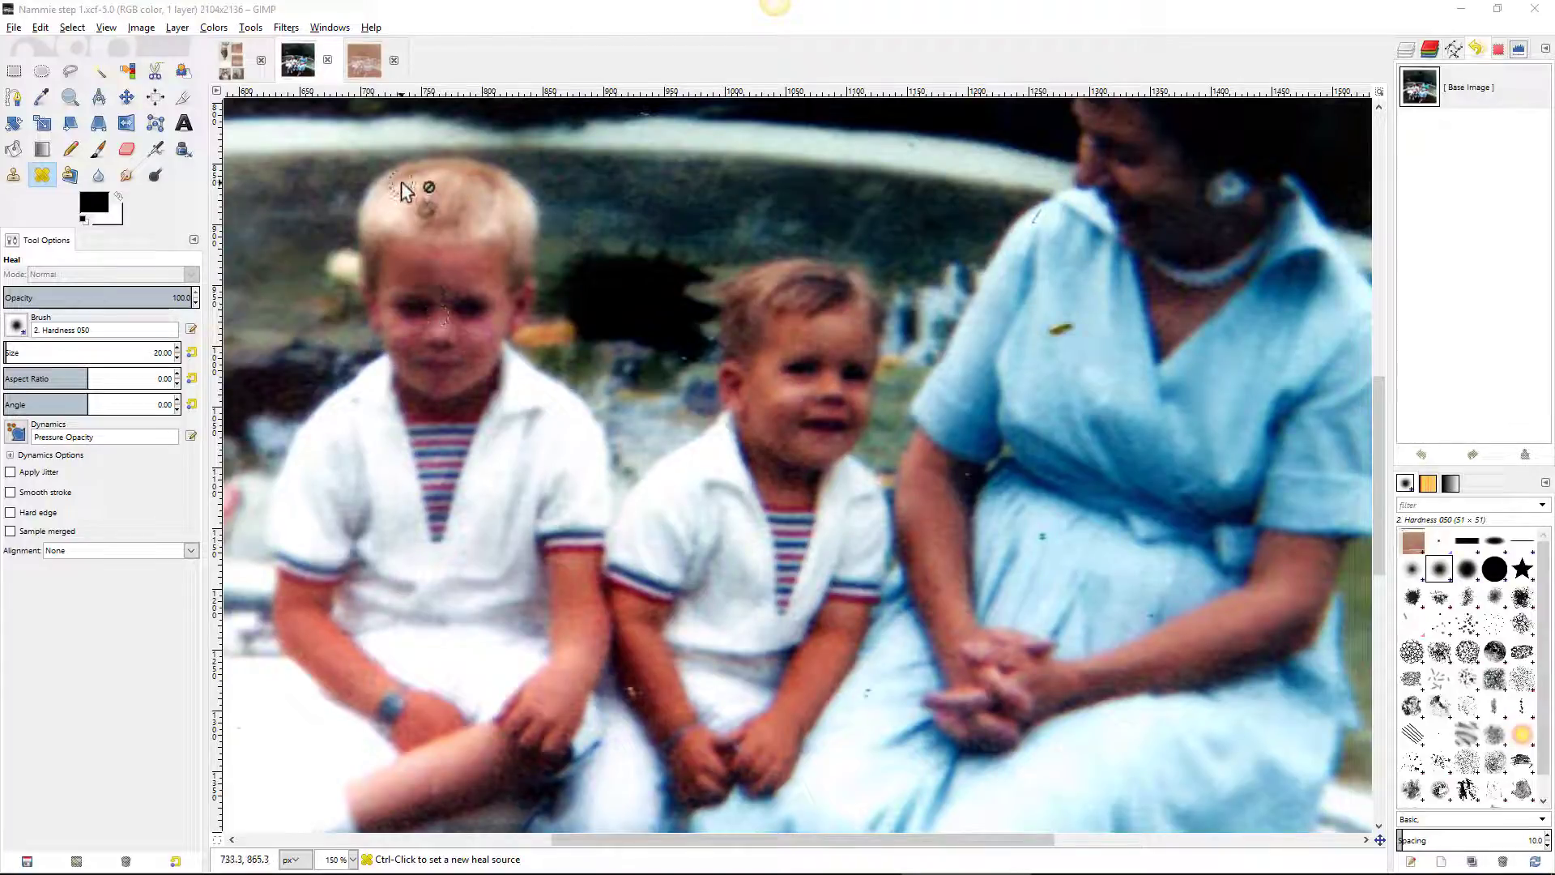
left_click(288, 27)
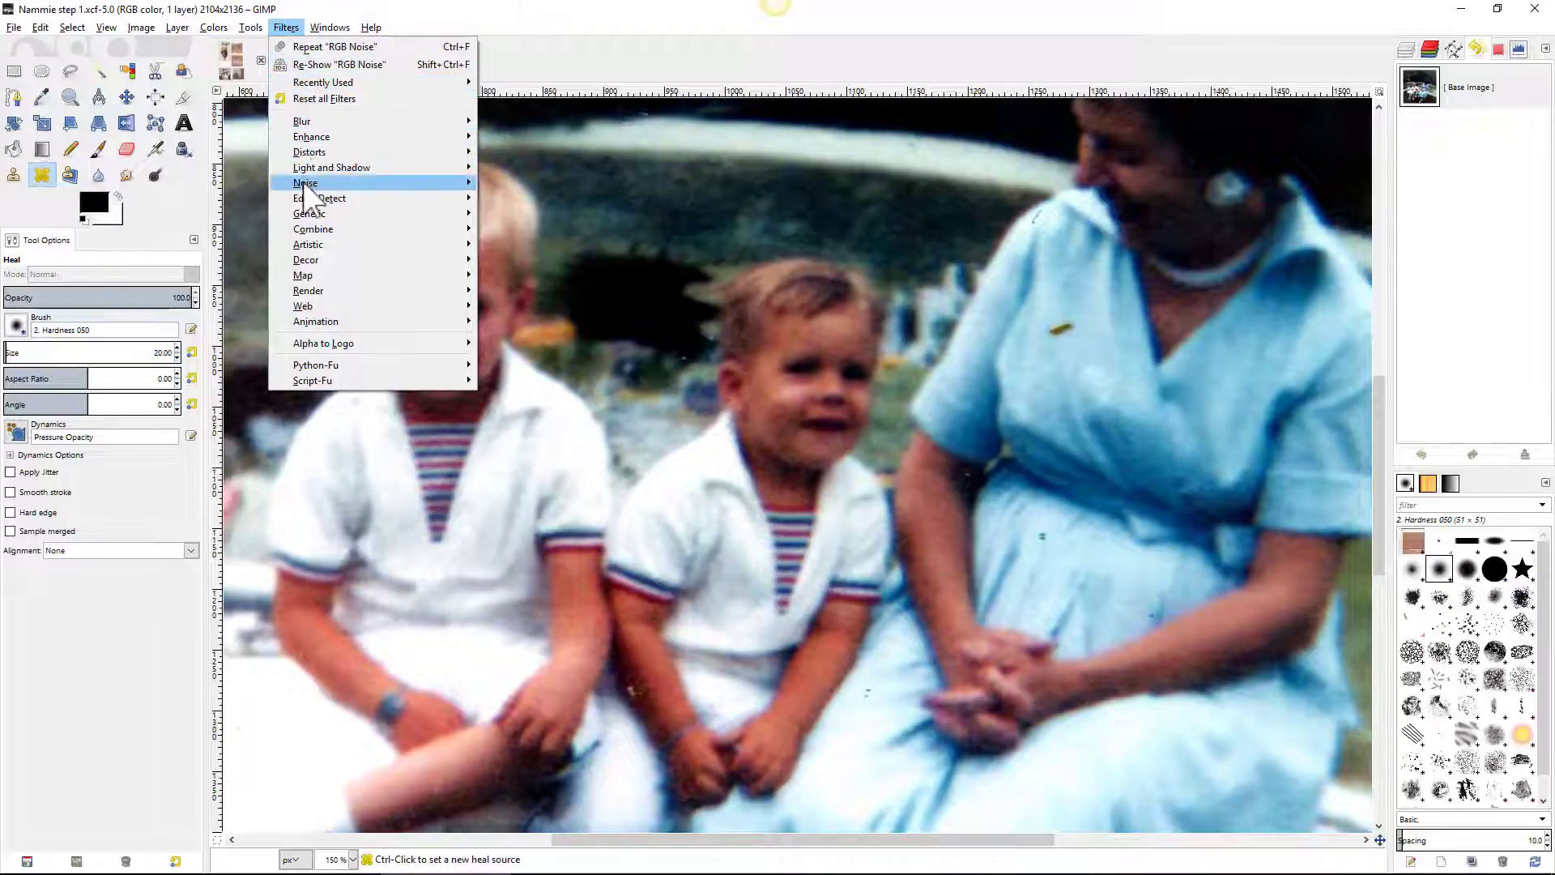
mouse_move(307, 191)
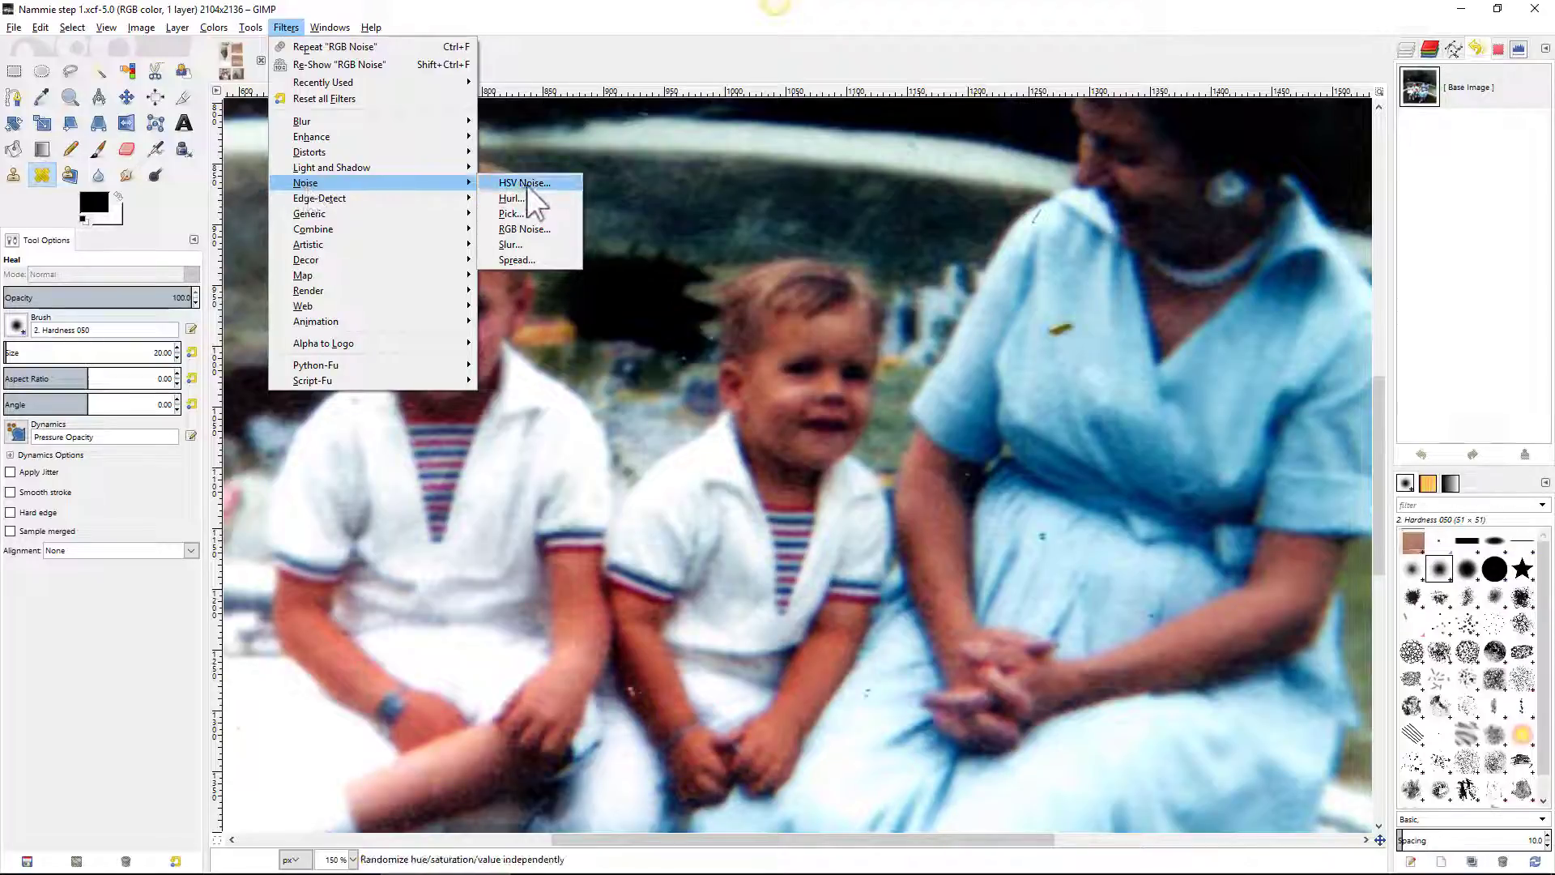
left_click(527, 232)
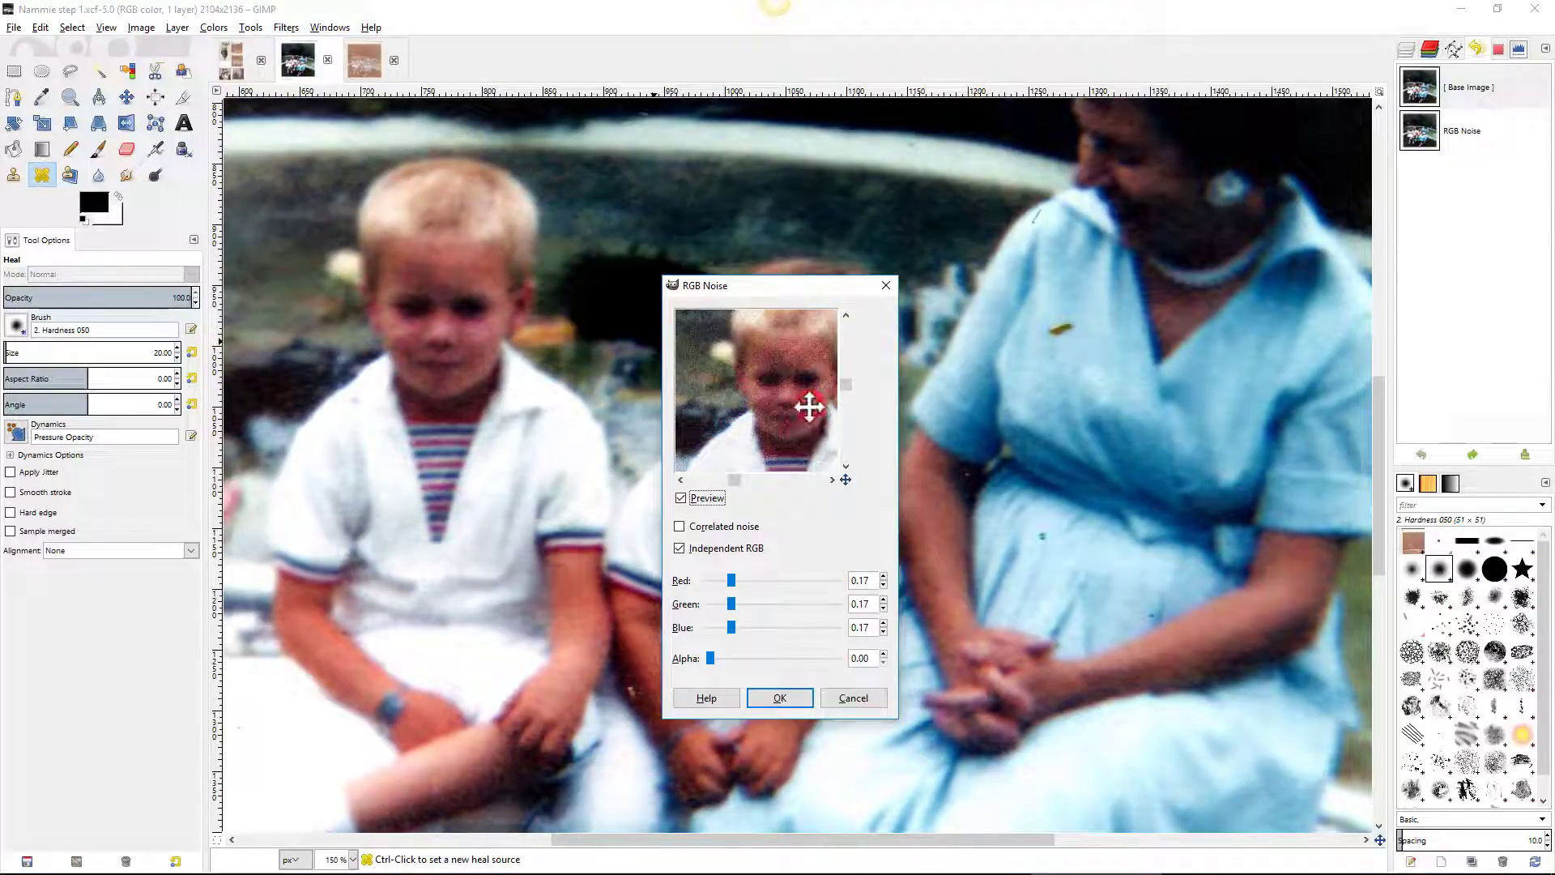
left_click_drag(809, 410, 786, 424)
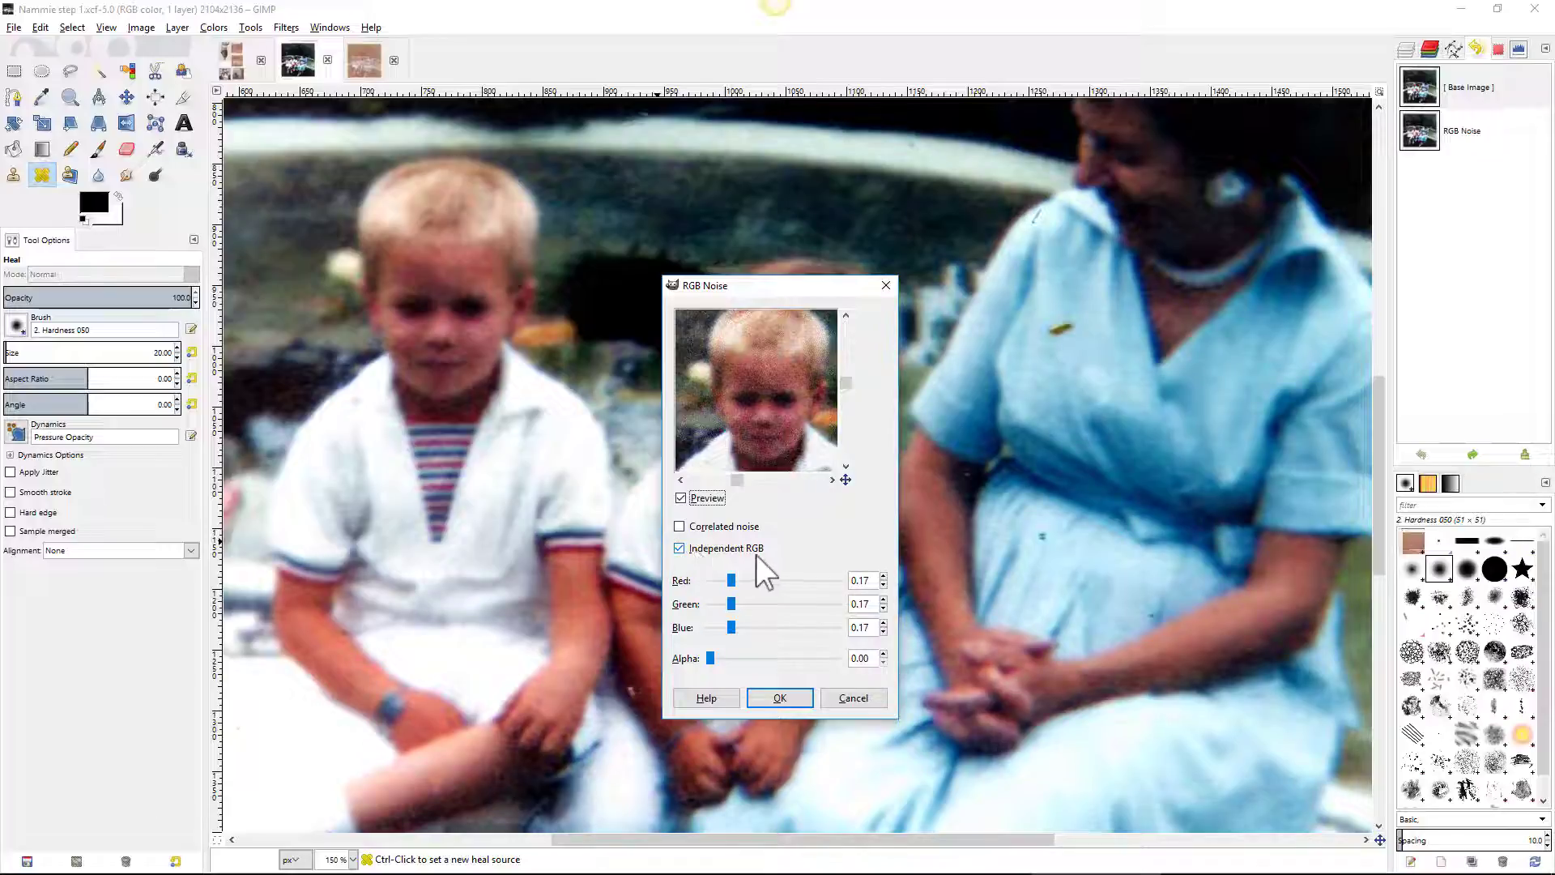
Step: Try a noise amount of 0.18 for each of the red, green and blue channels
left_click(731, 580)
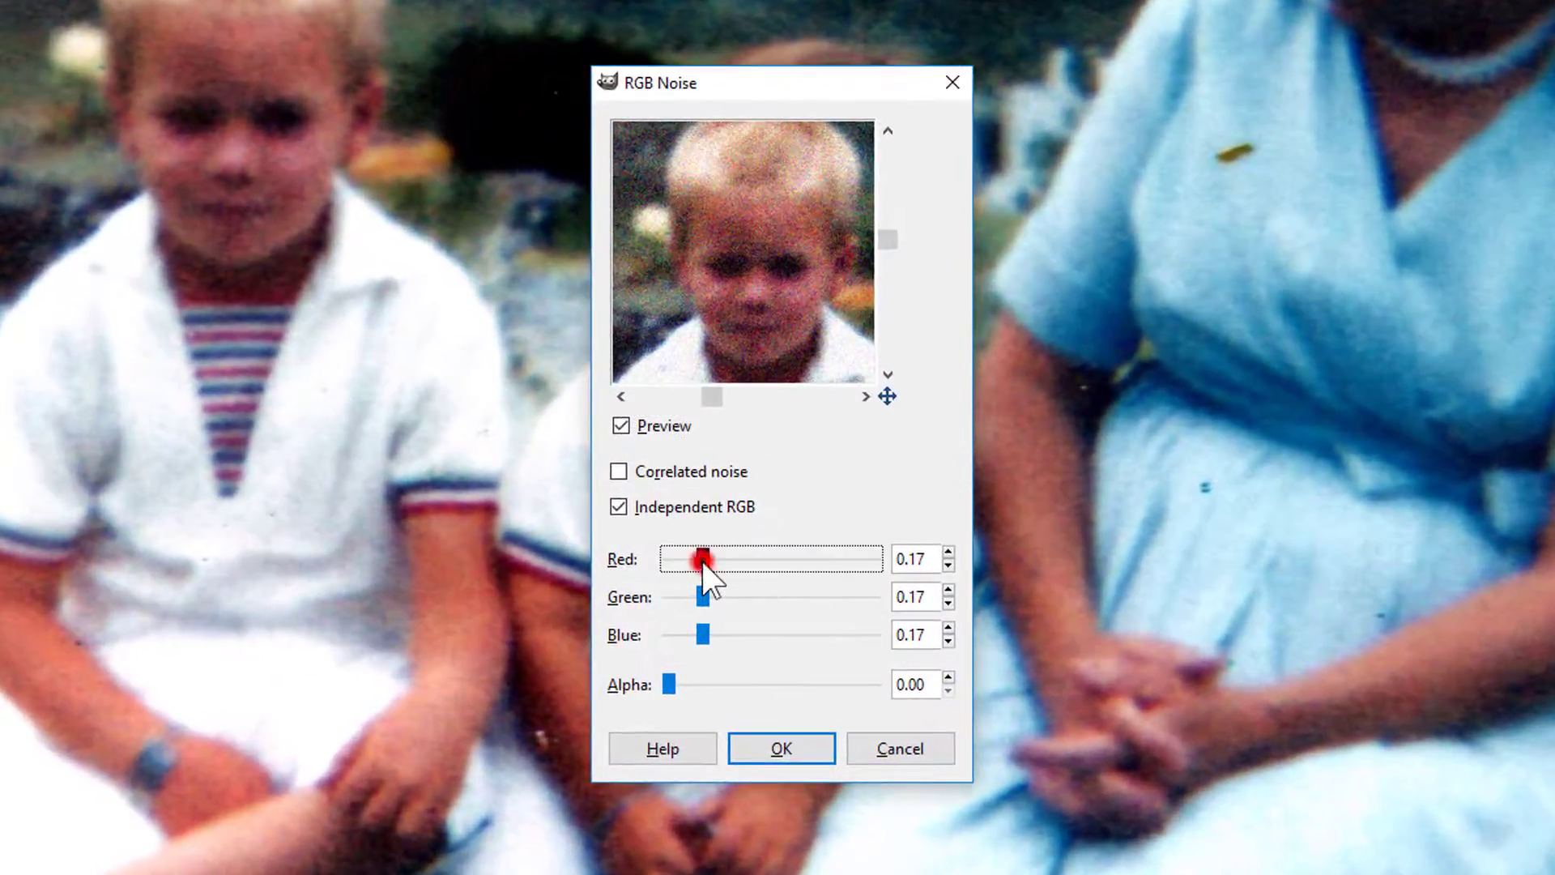
left_click_drag(702, 562, 636, 571)
left_click(672, 558)
left_click_drag(671, 558, 703, 638)
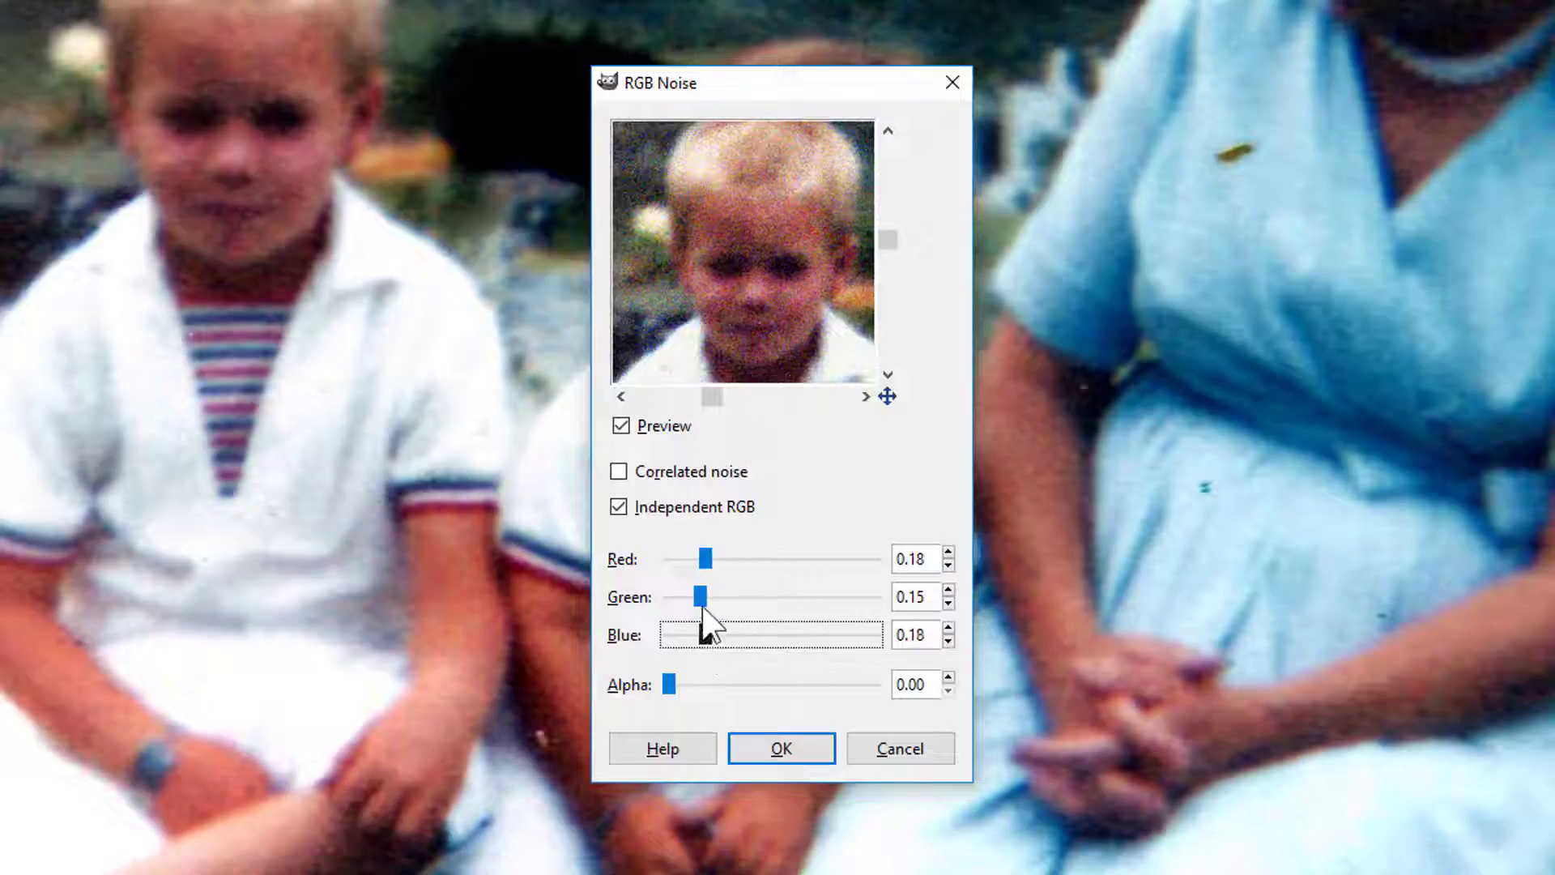
left_click(948, 591)
left_click(948, 591)
left_click(948, 590)
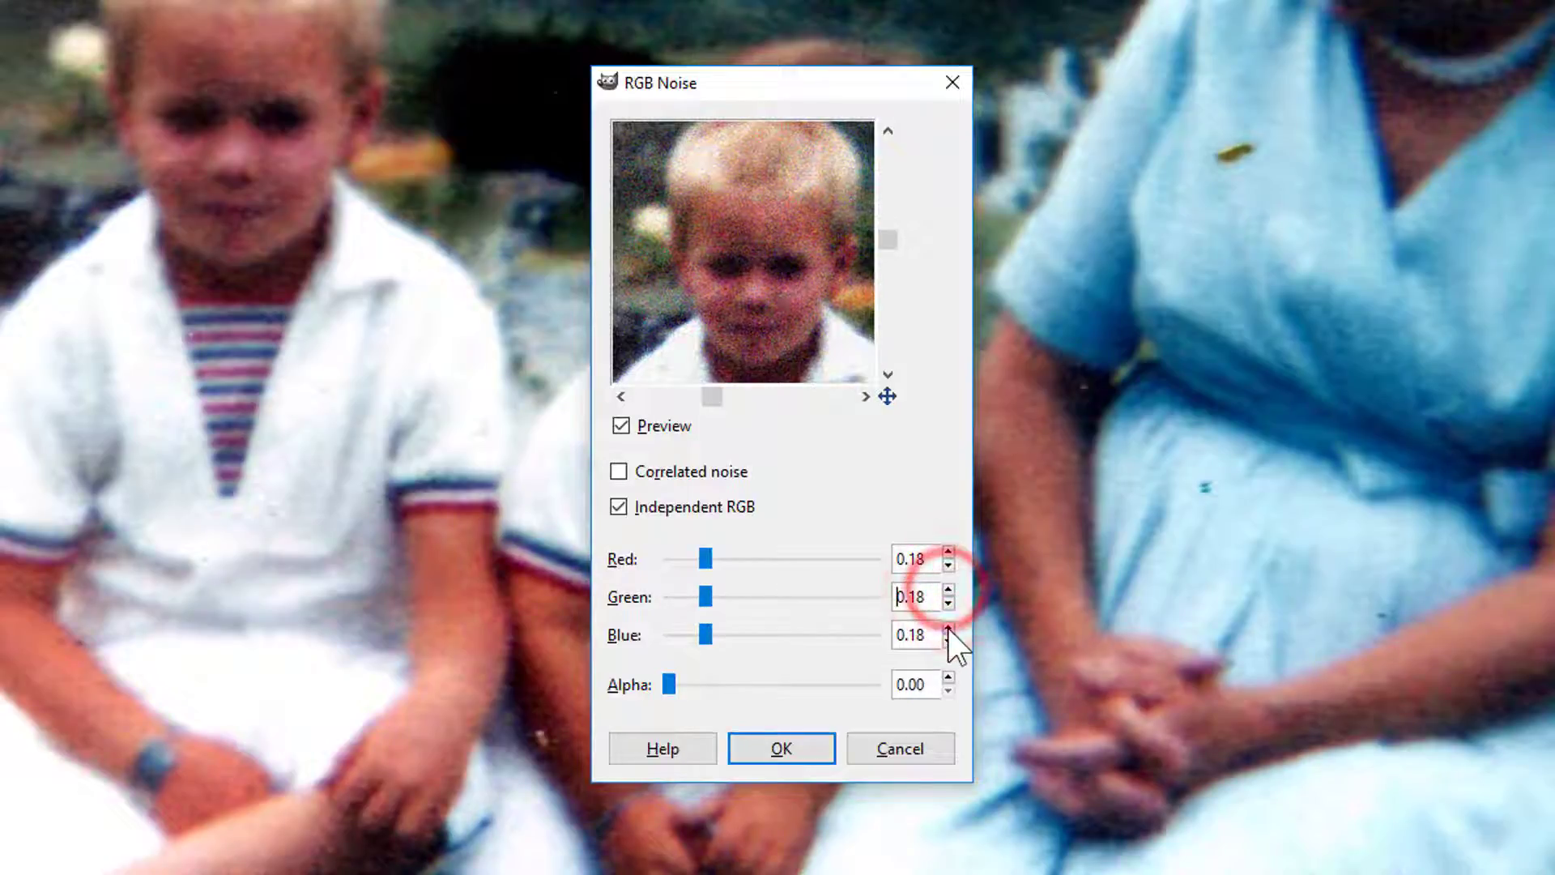
Step: Turn off Independent RGB, set the red, green and blue noise to 0.00 and apply the filter
left_click(619, 507)
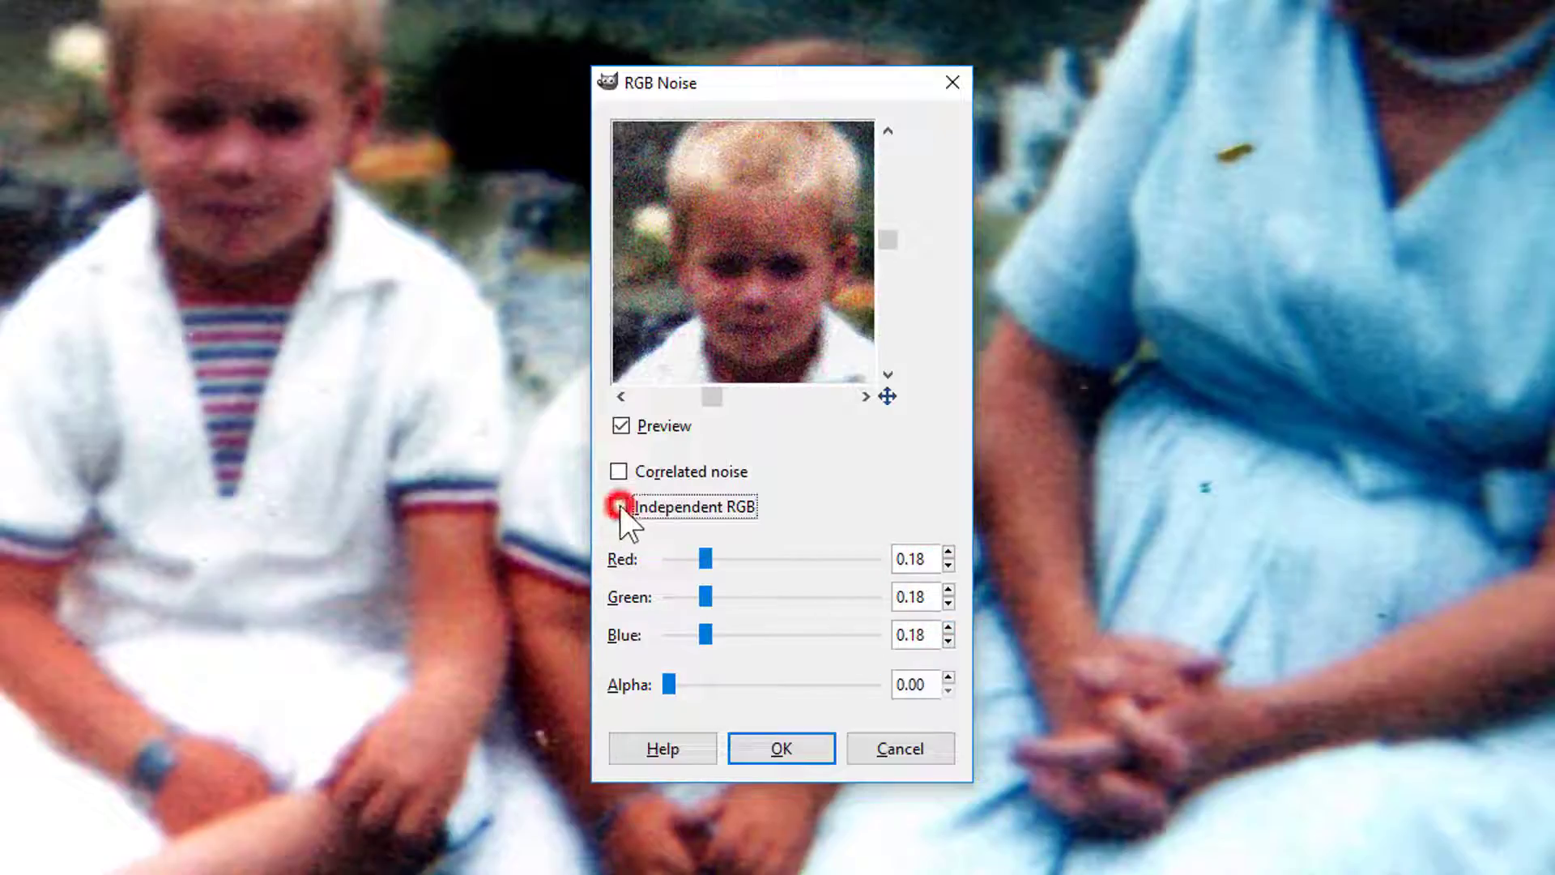
left_click(704, 598)
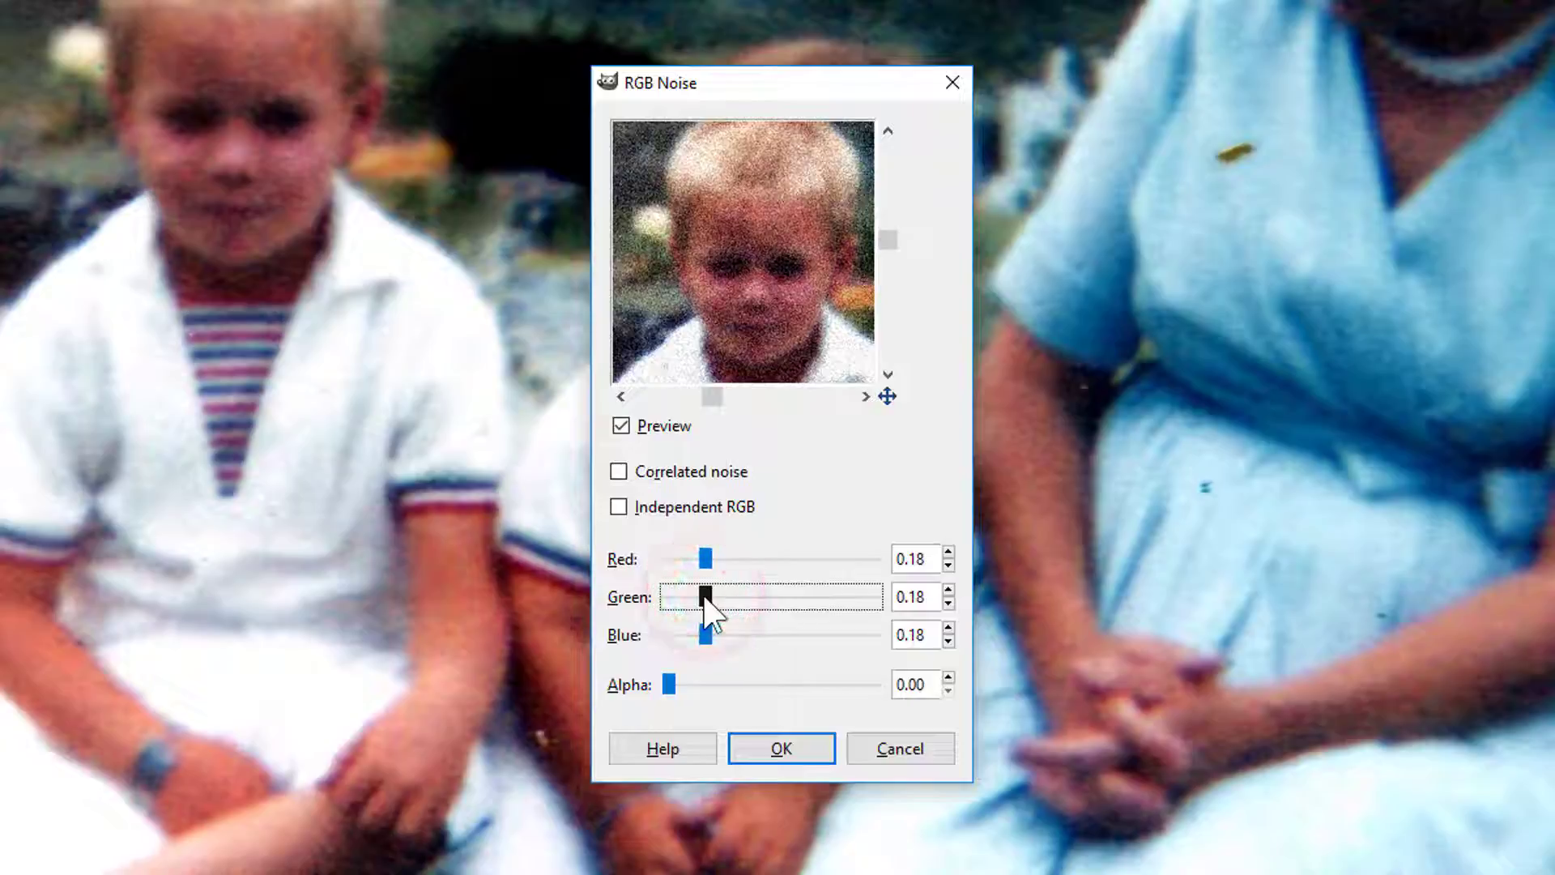
left_click_drag(704, 600, 644, 620)
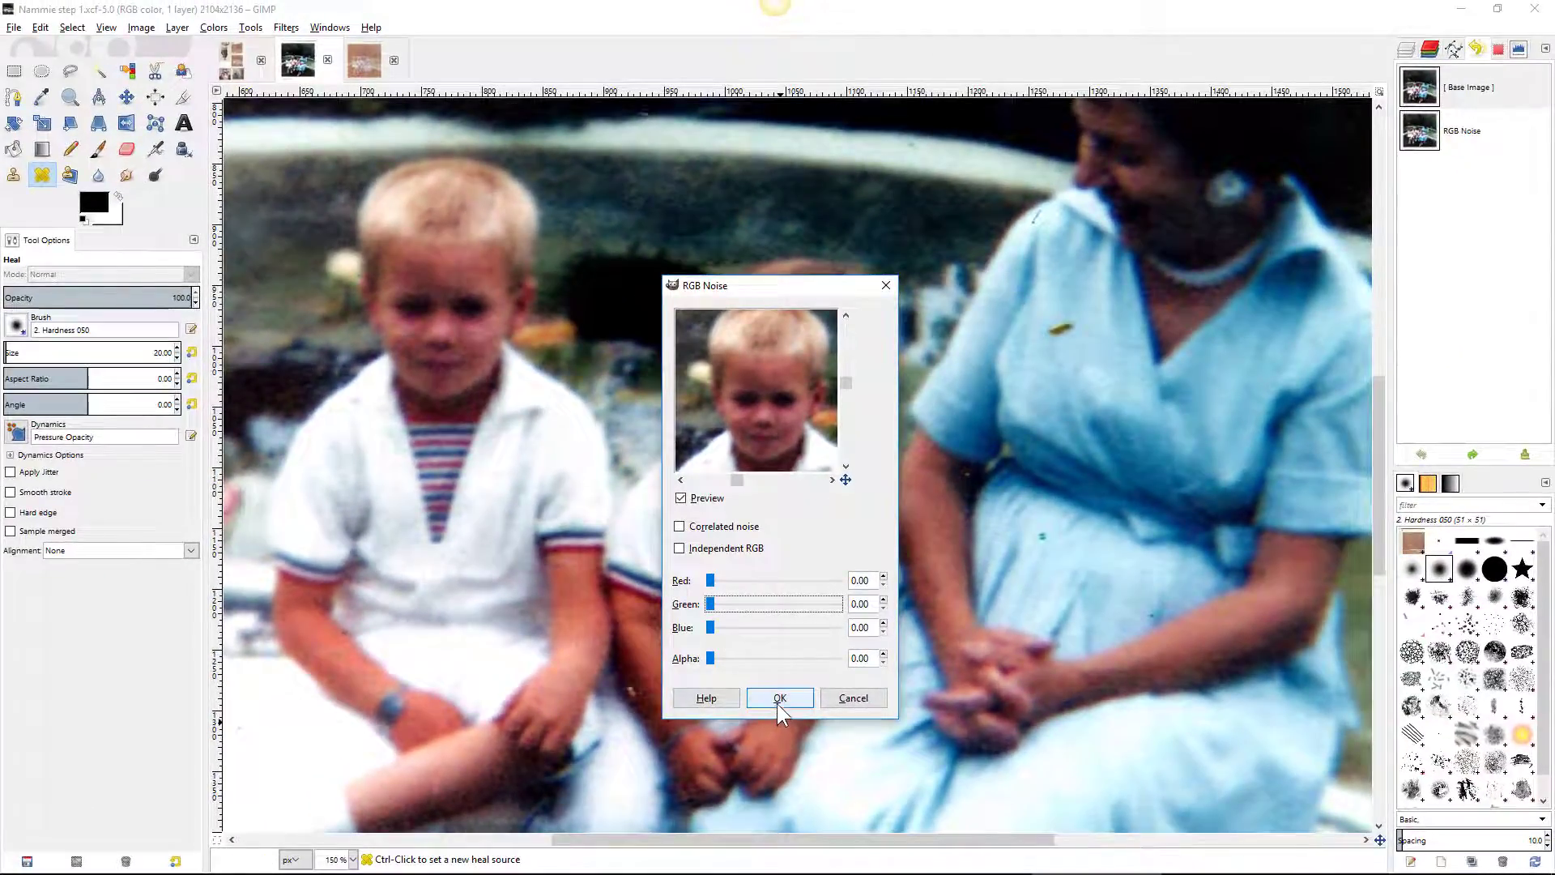
left_click(776, 703)
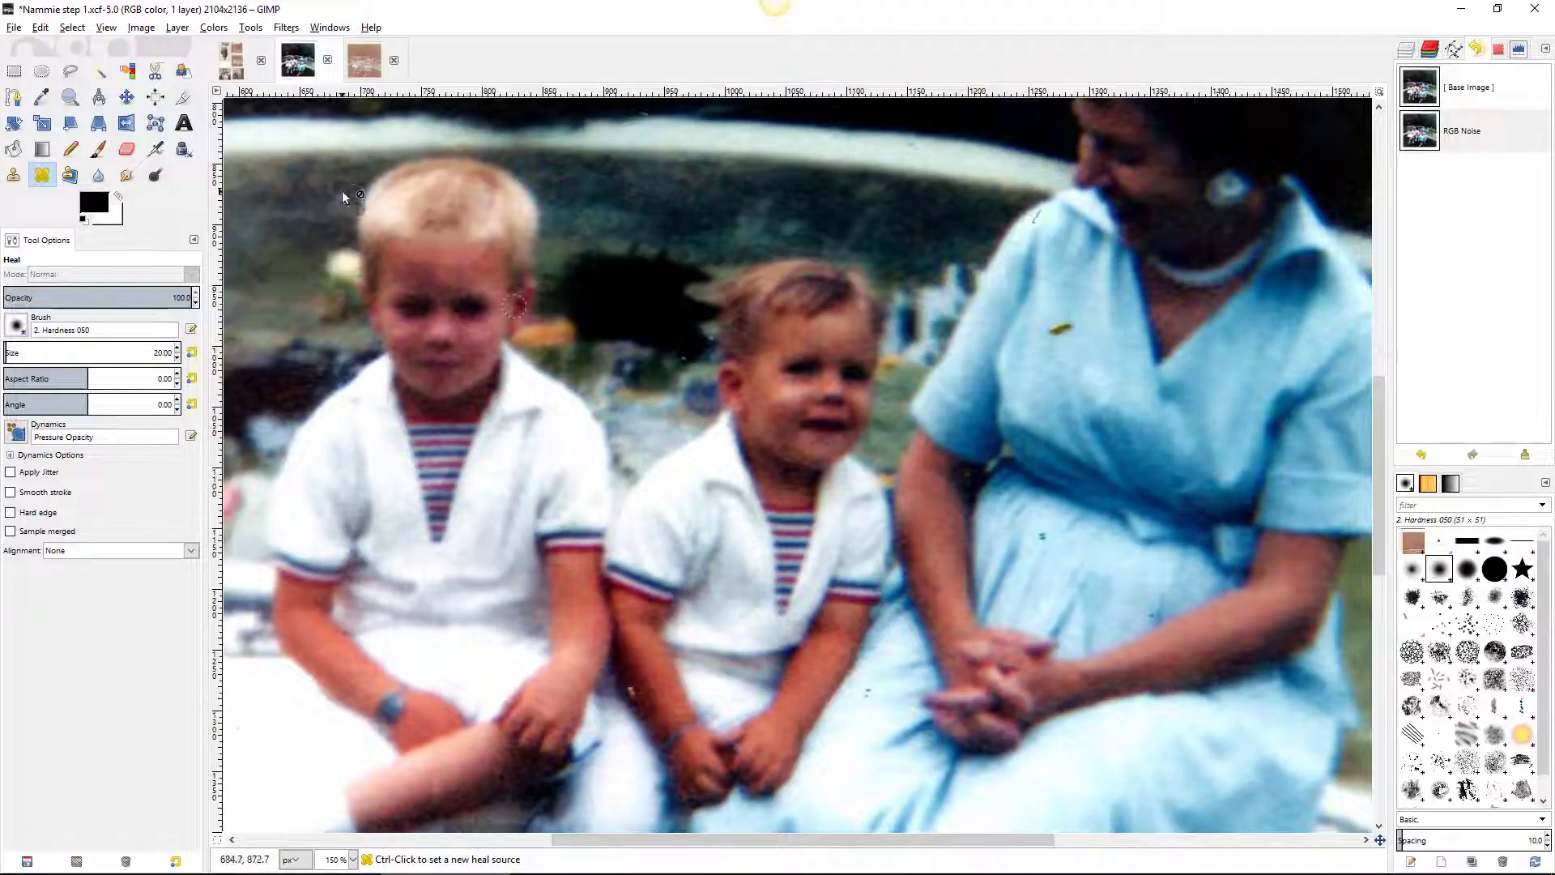
Step: Preview the Sharpen filter at a sharpness of 18 and dismiss it without applying
left_click(286, 28)
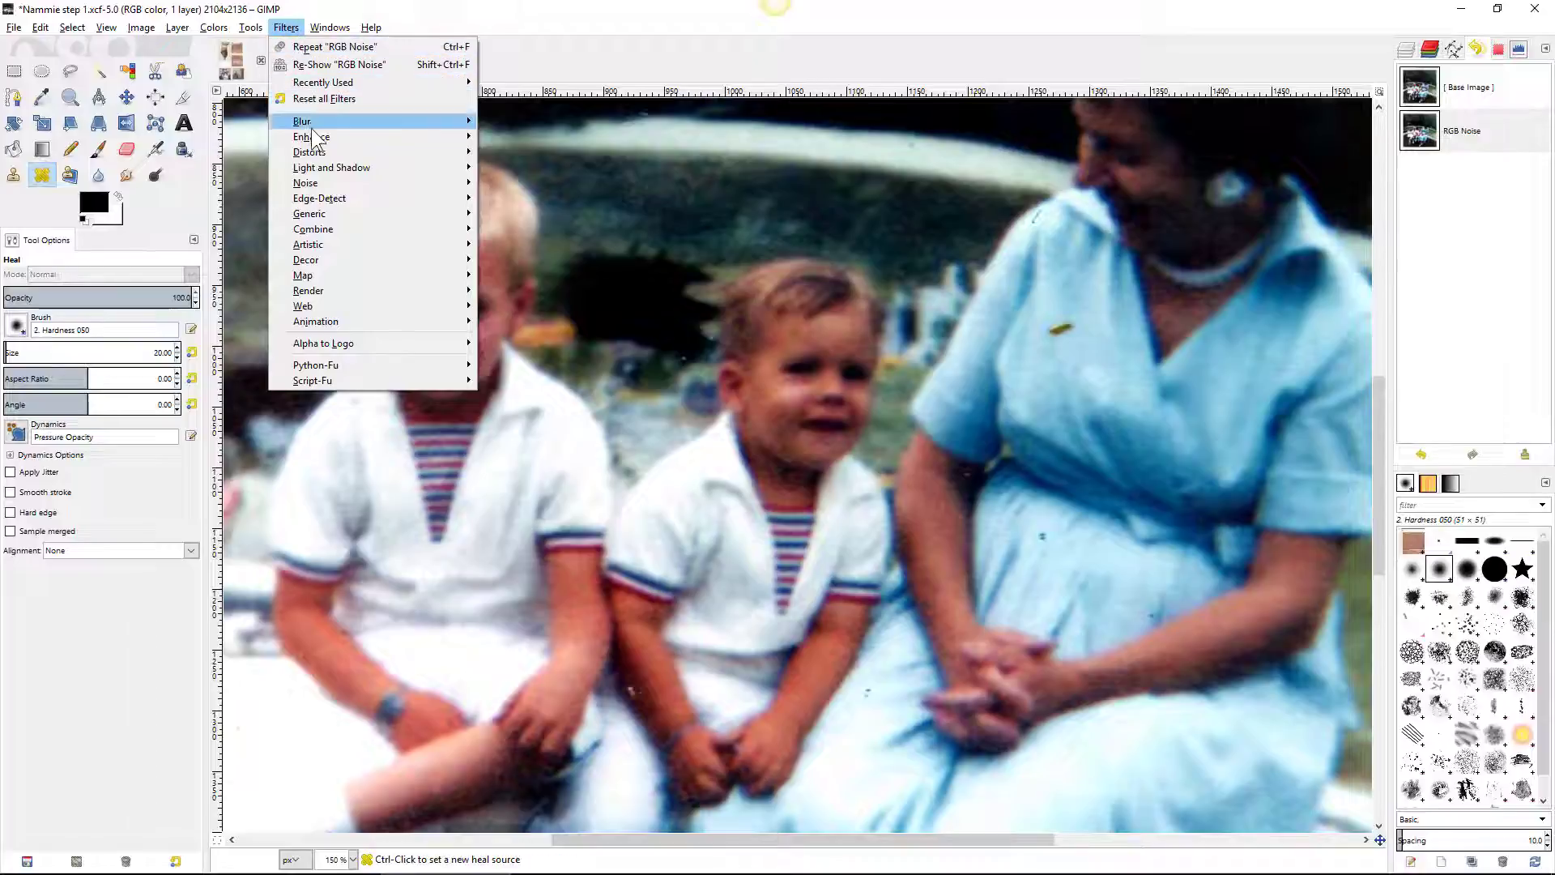
mouse_move(314, 137)
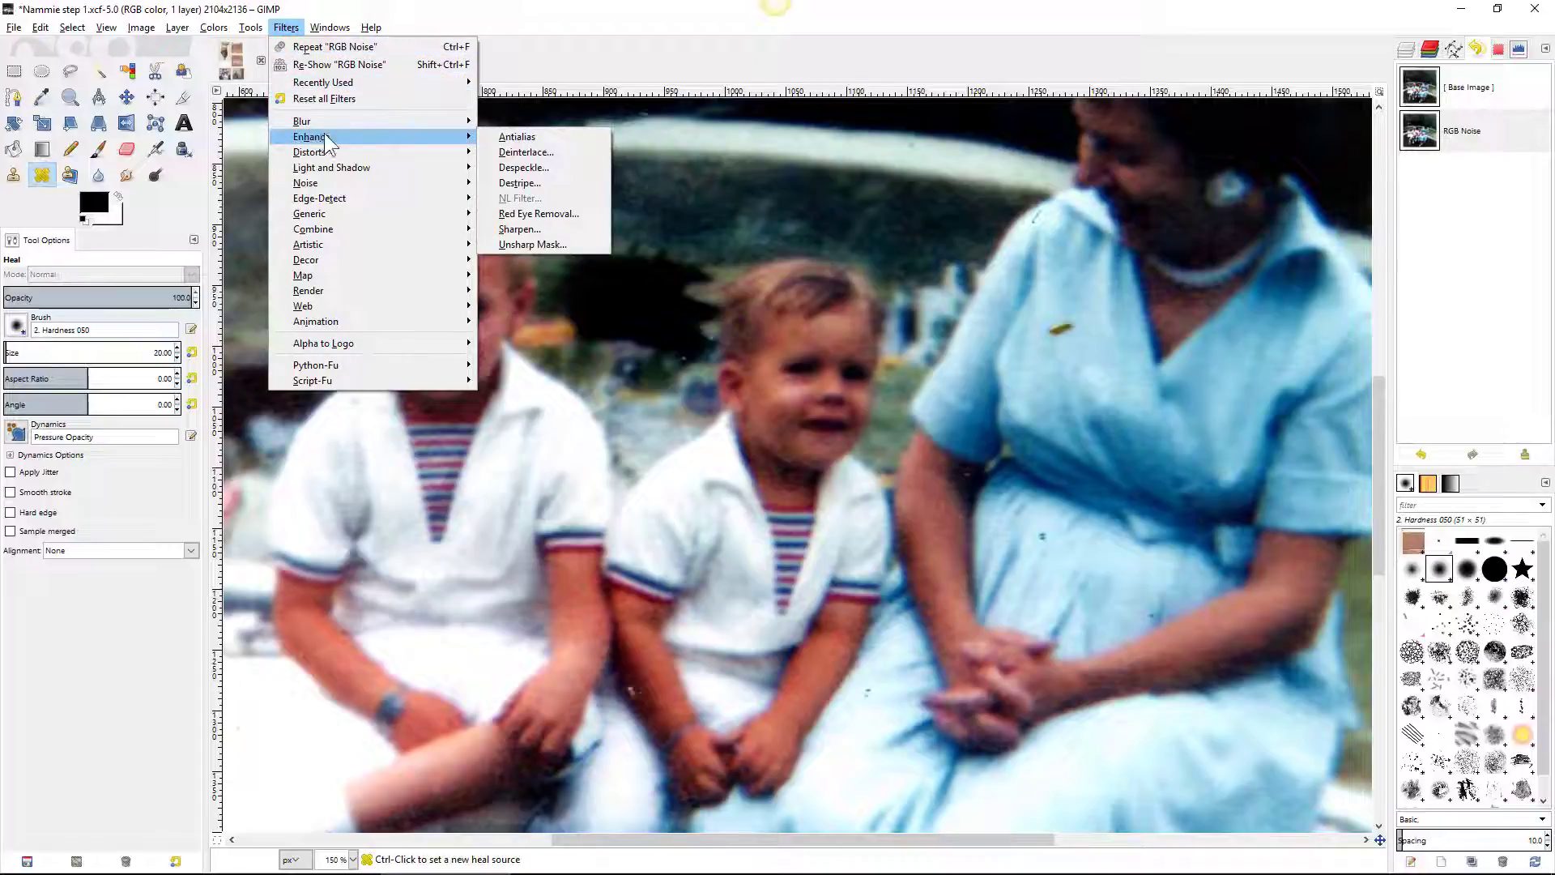
left_click(532, 227)
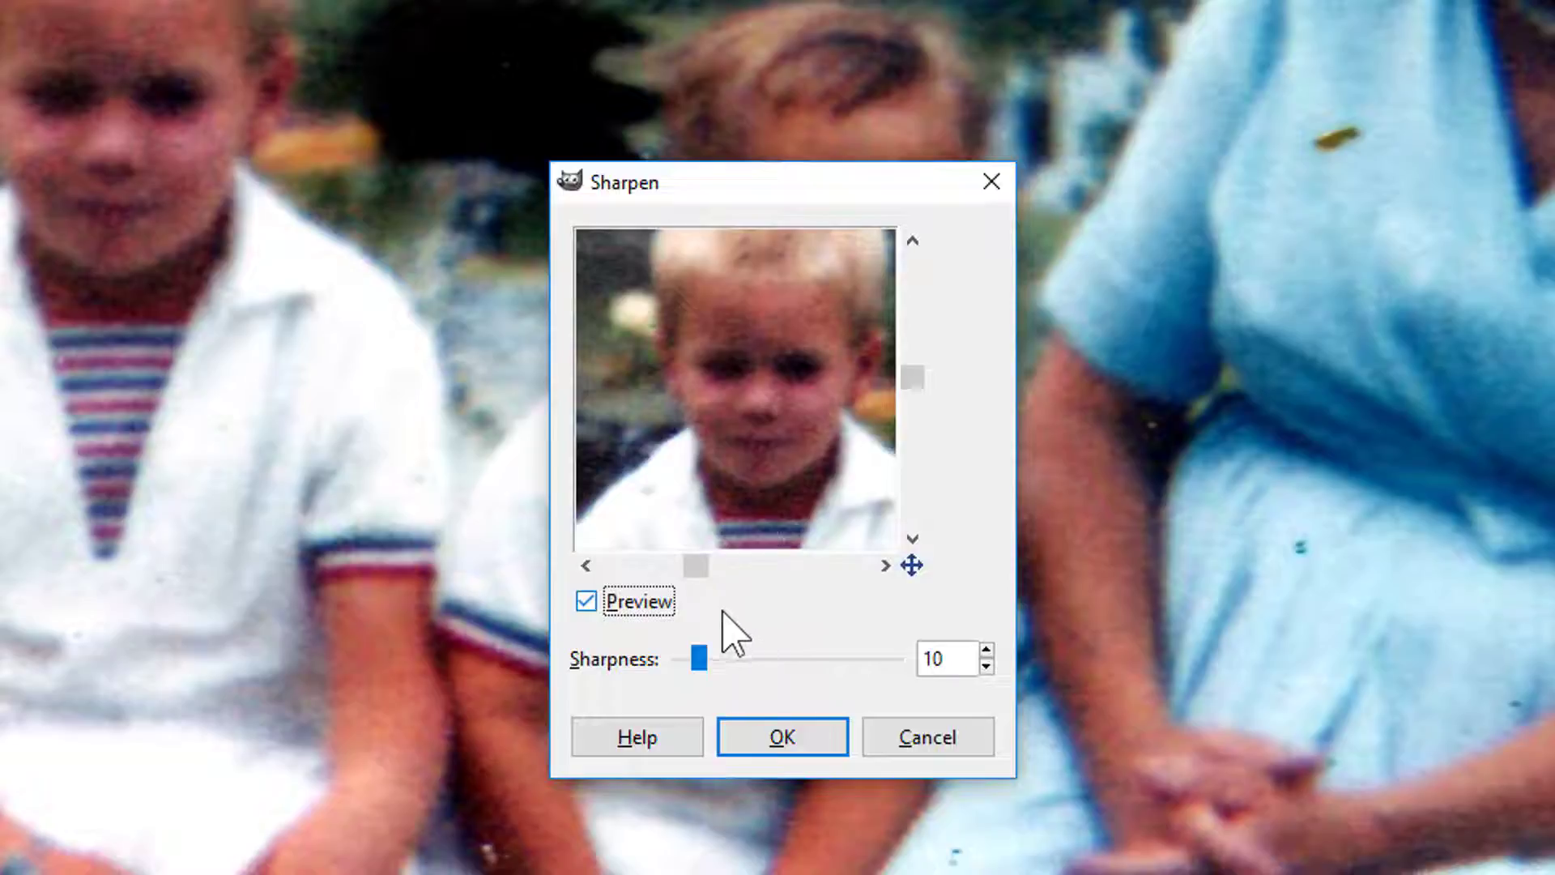
left_click(698, 660)
mouse_move(699, 663)
left_mouse_down()
mouse_move(779, 663)
mouse_move(661, 662)
mouse_move(753, 662)
mouse_move(716, 662)
left_mouse_up()
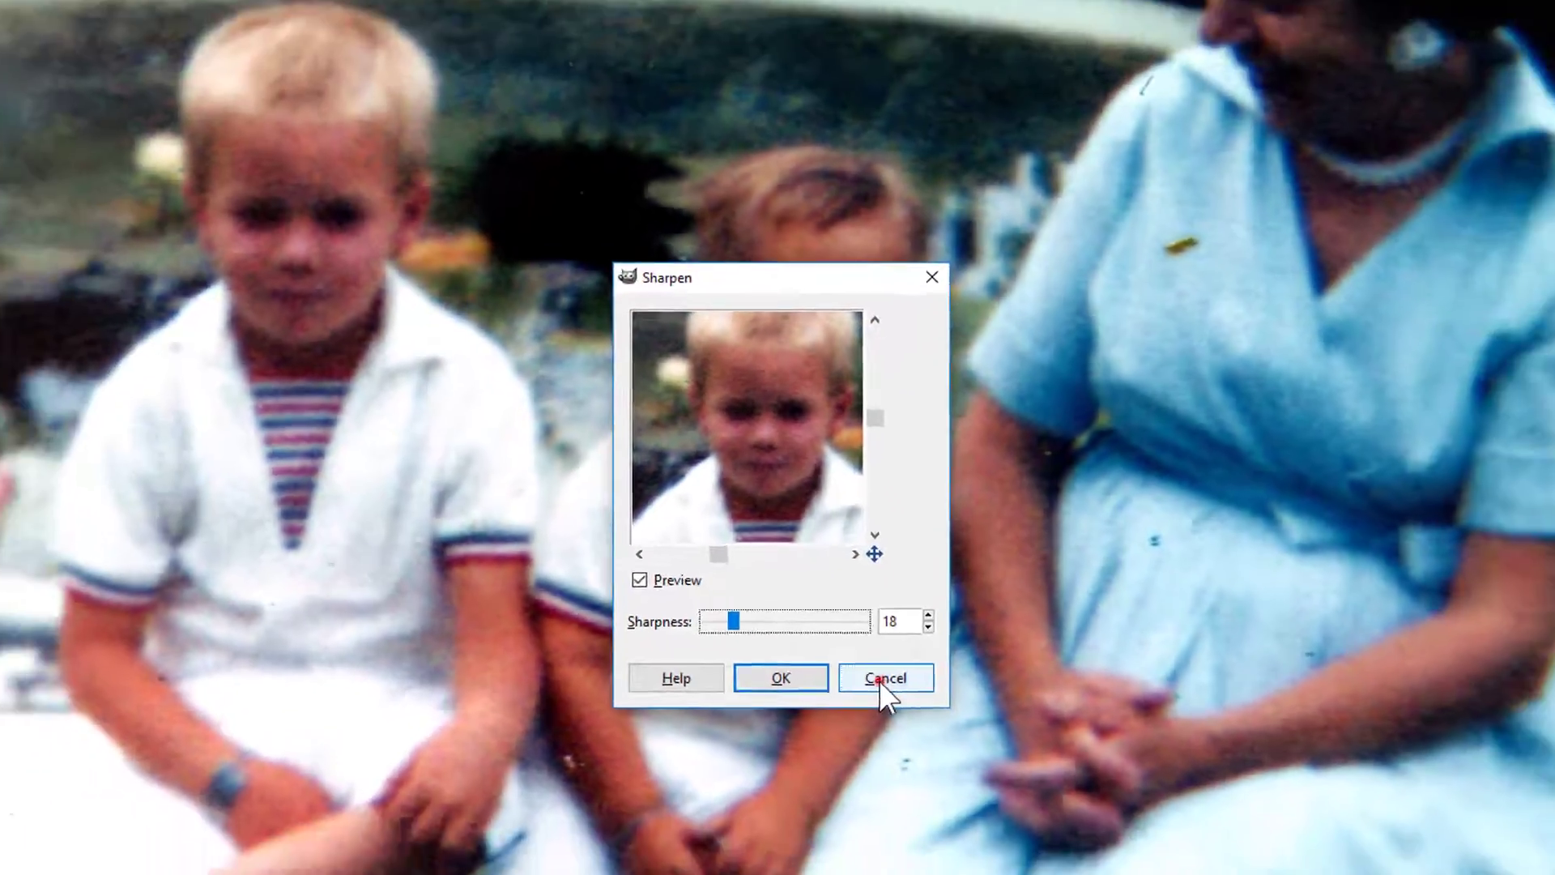
left_click(921, 749)
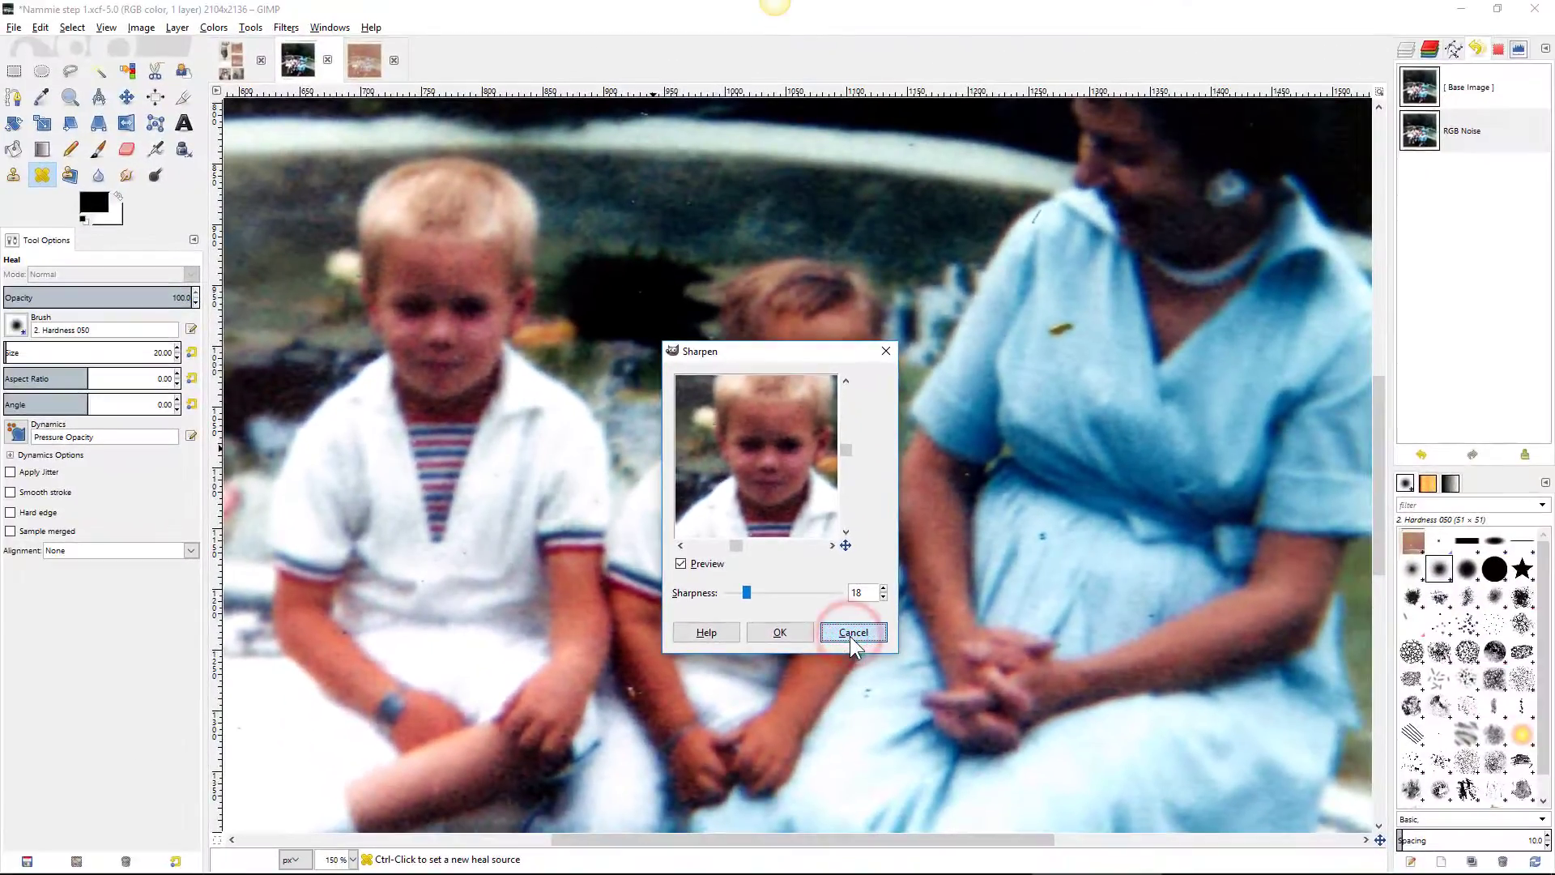
Step: Adjust the photo's Hue-Saturation with hue -2, lightness 7 and saturation -30 on the Master range
key("1")
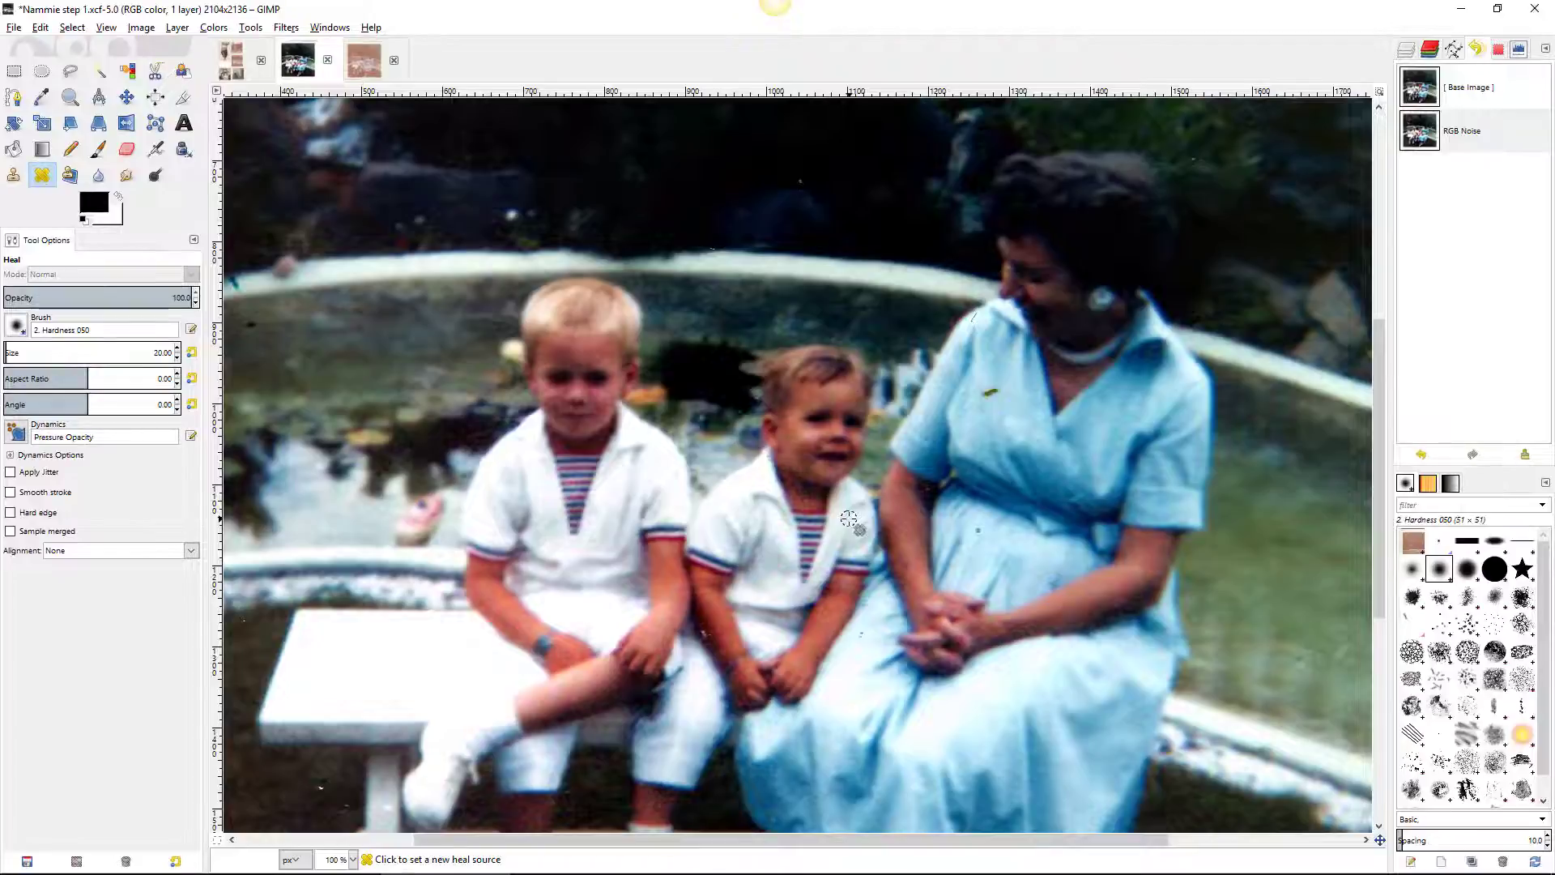
key("shift+2")
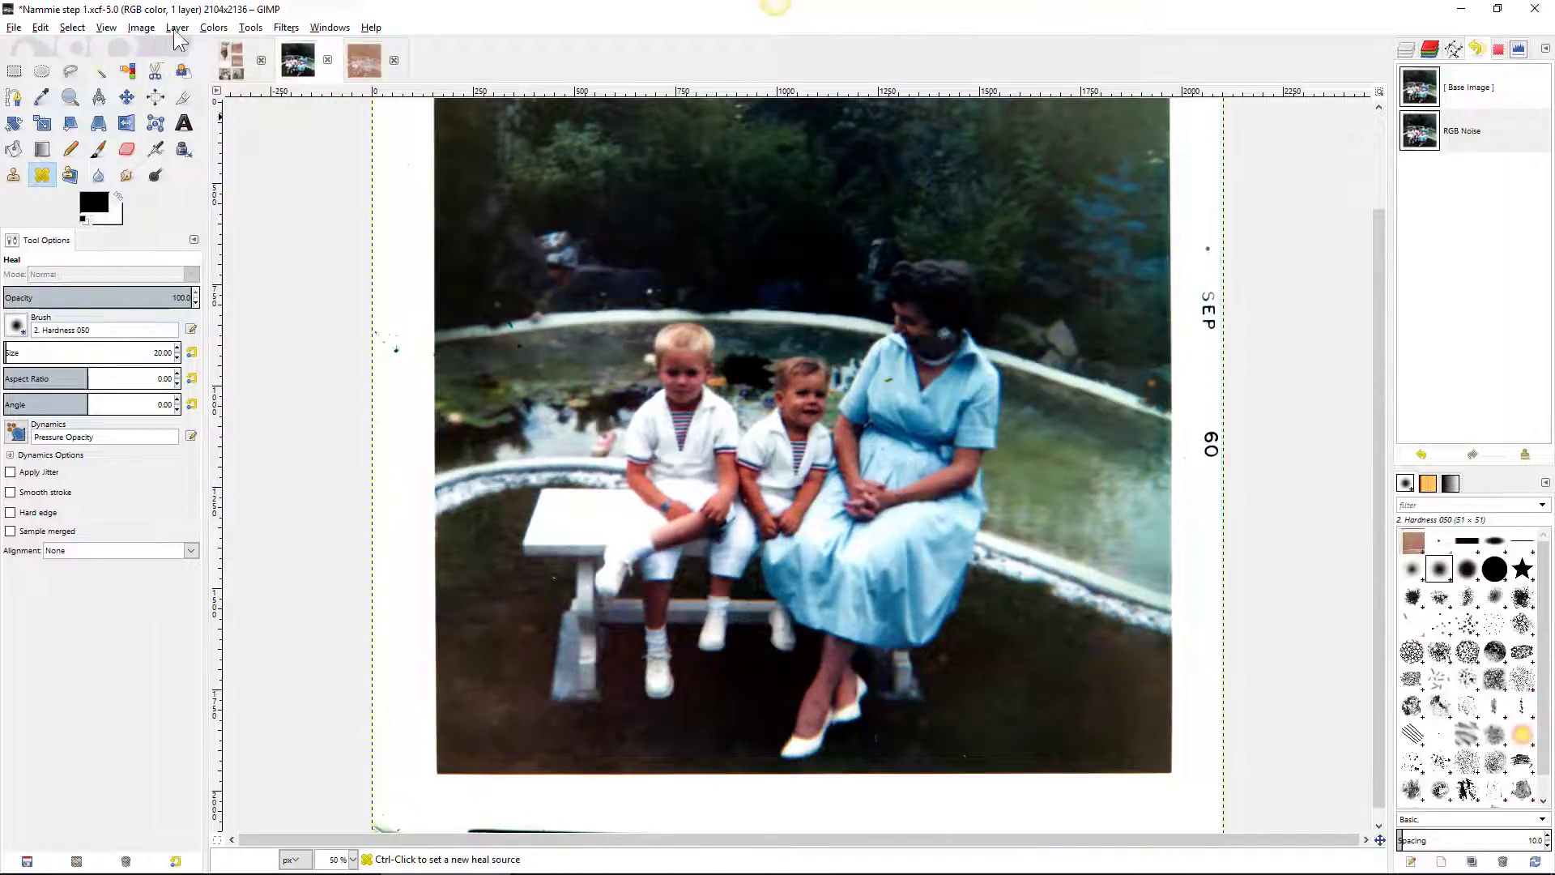
left_click(214, 29)
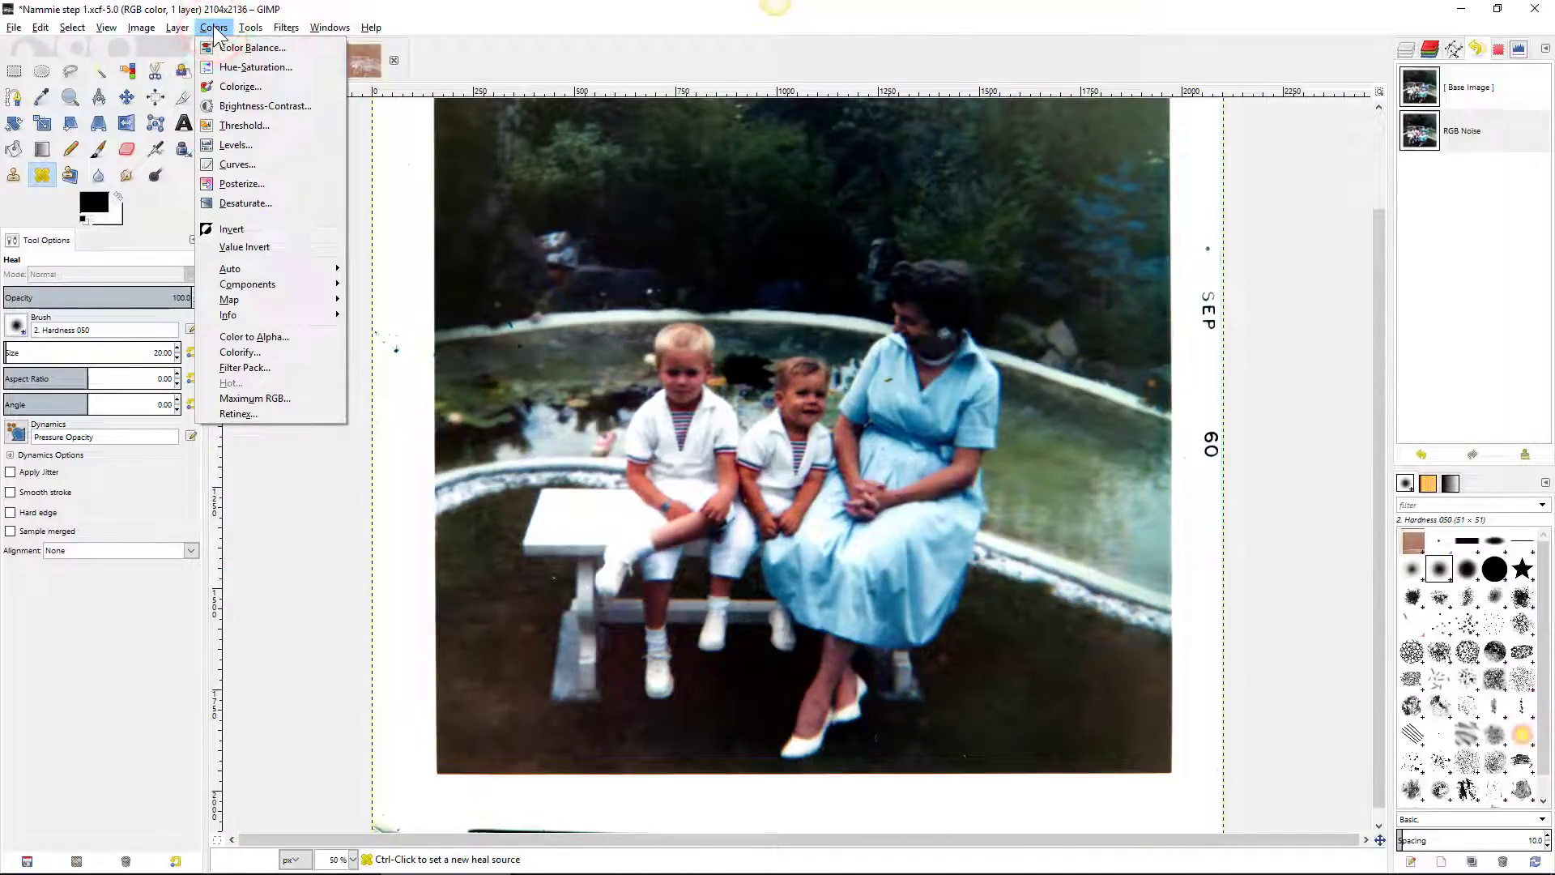
left_click(249, 70)
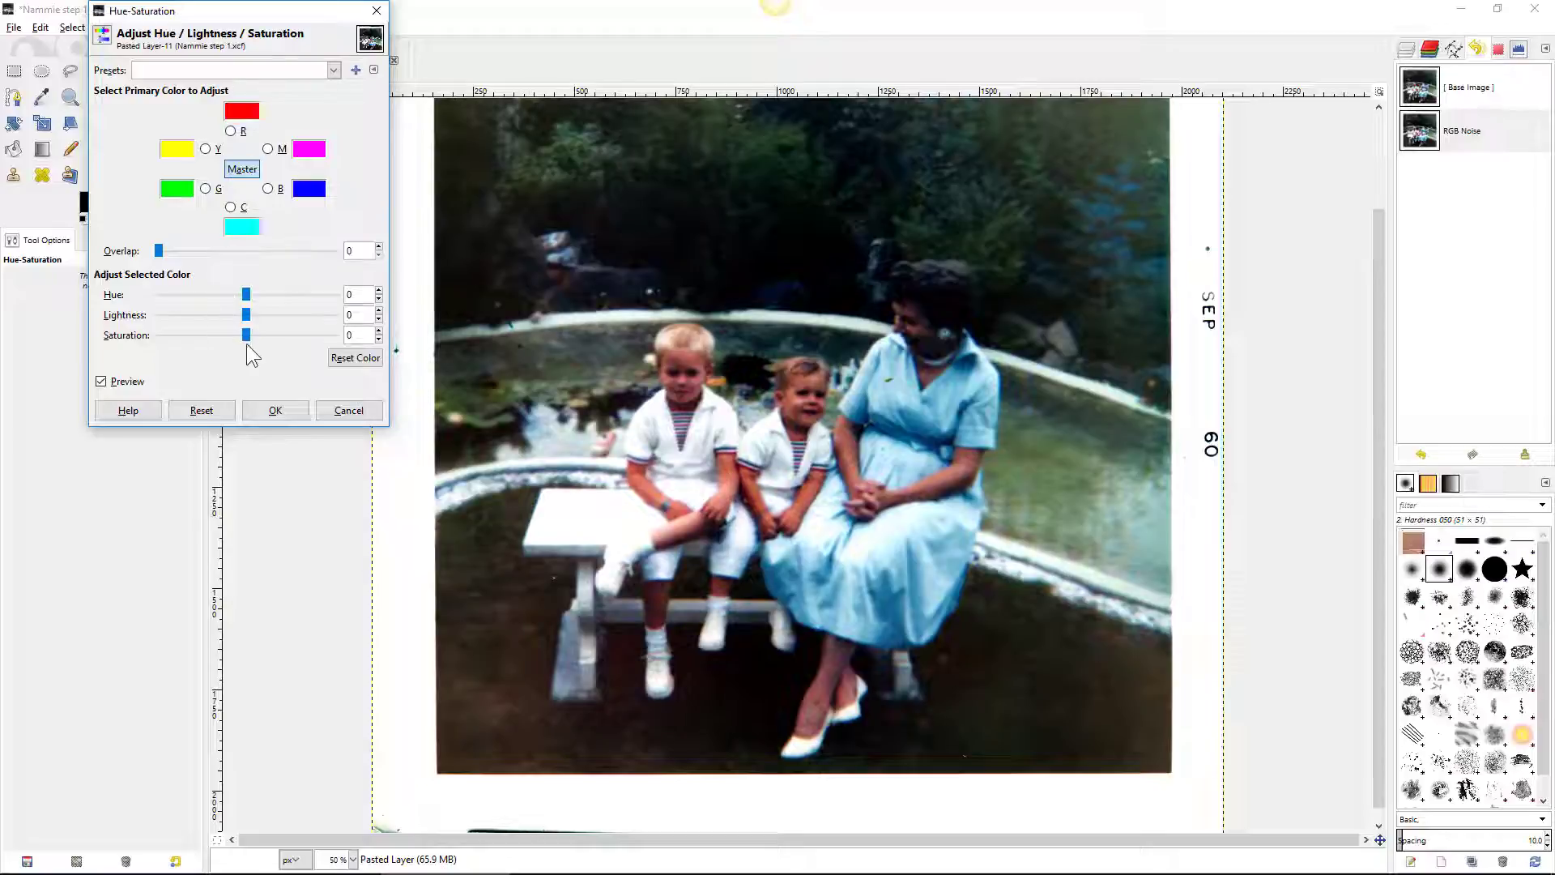
left_click_drag(247, 344, 264, 316)
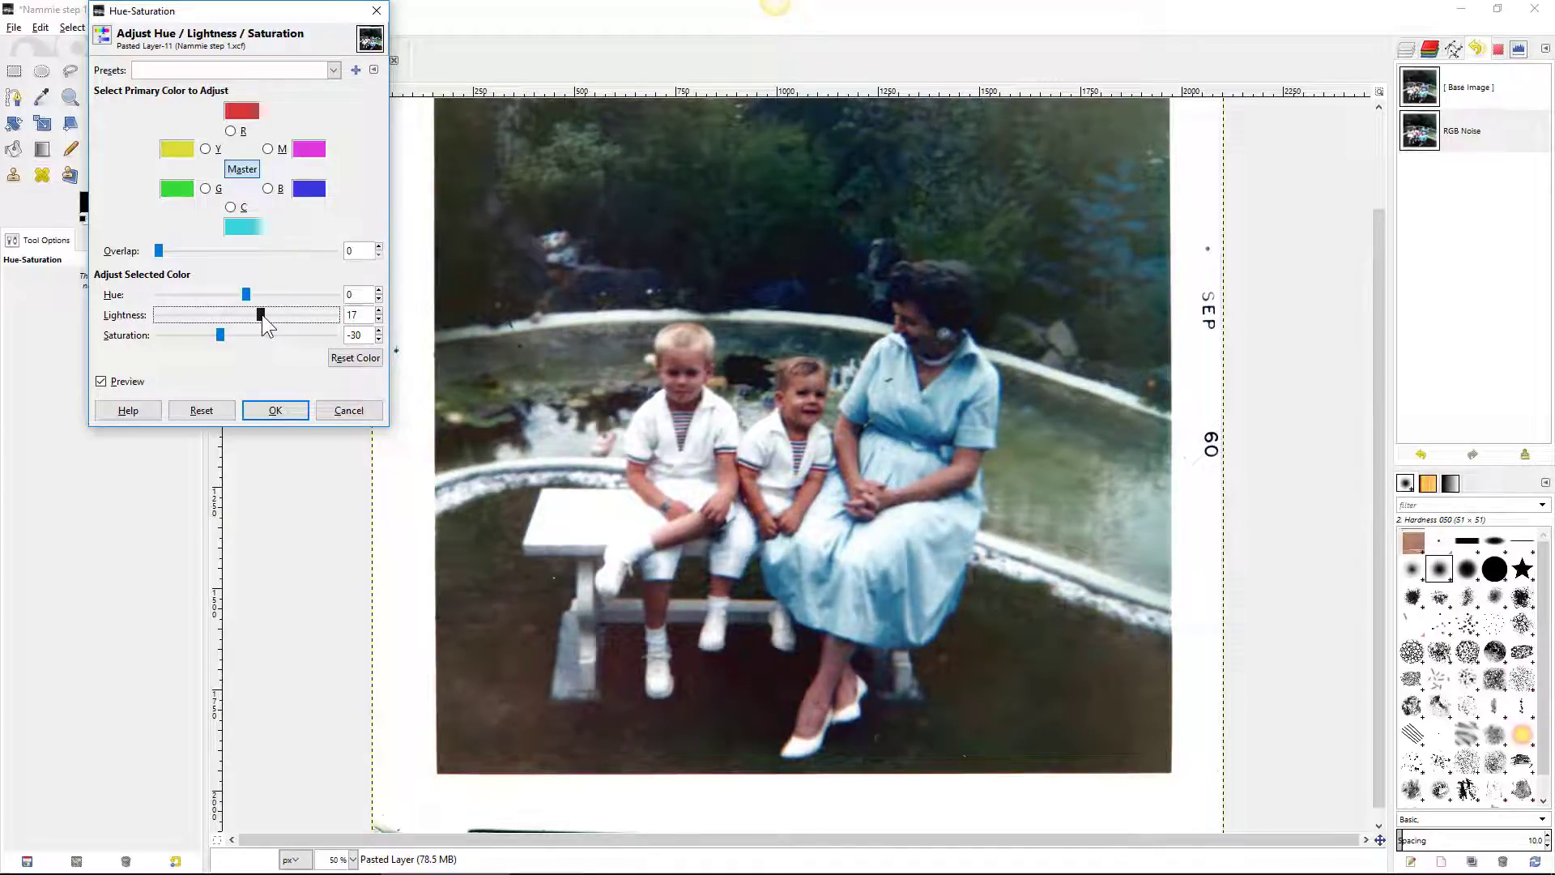
left_click_drag(262, 315, 243, 290)
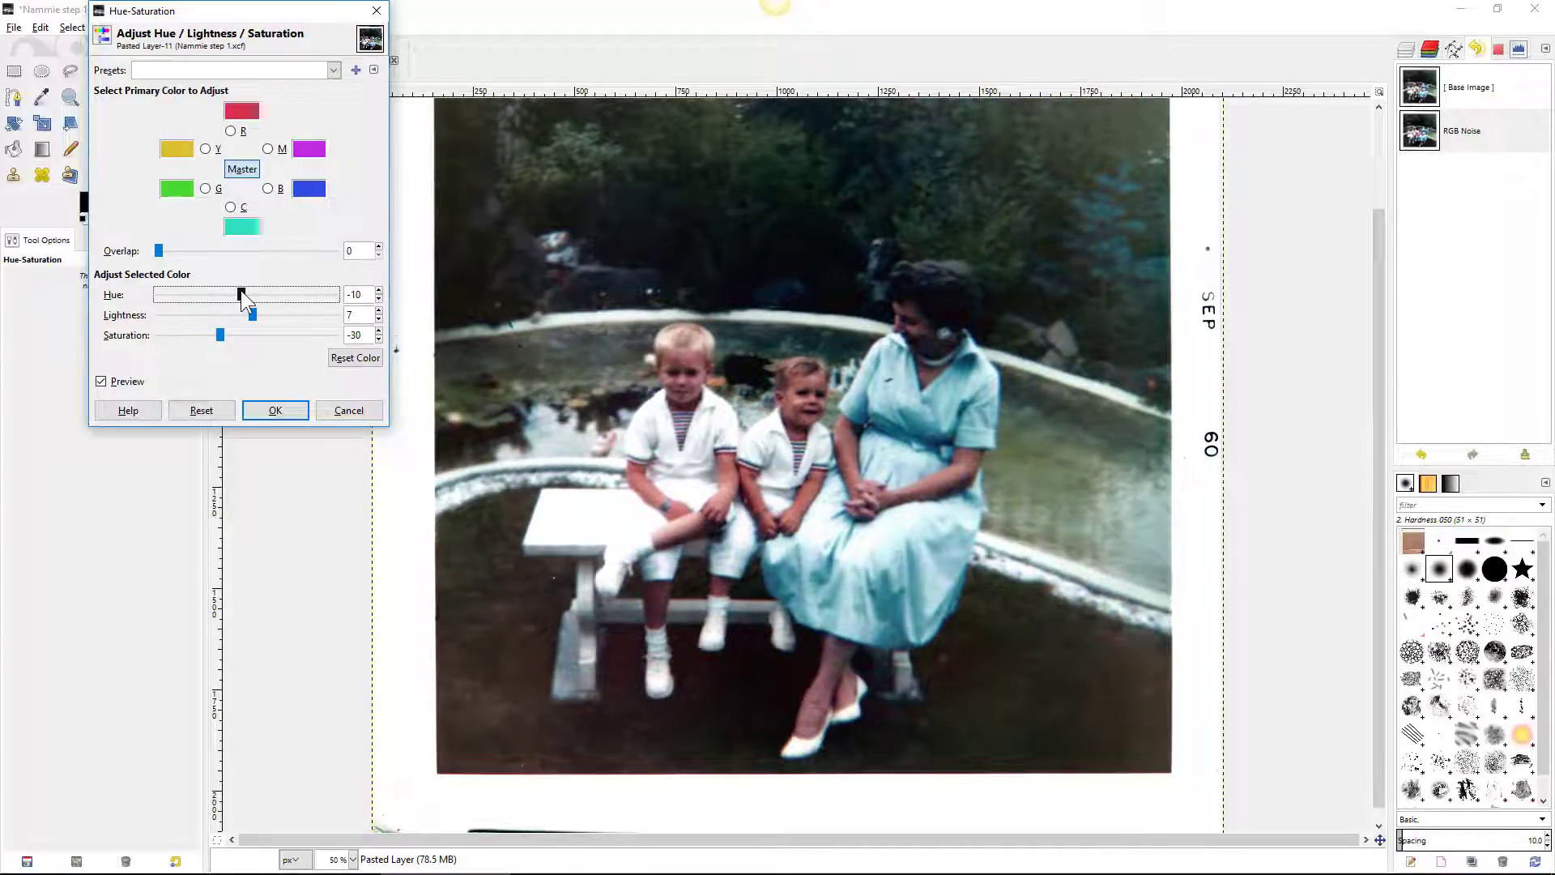
left_click_drag(243, 290, 245, 290)
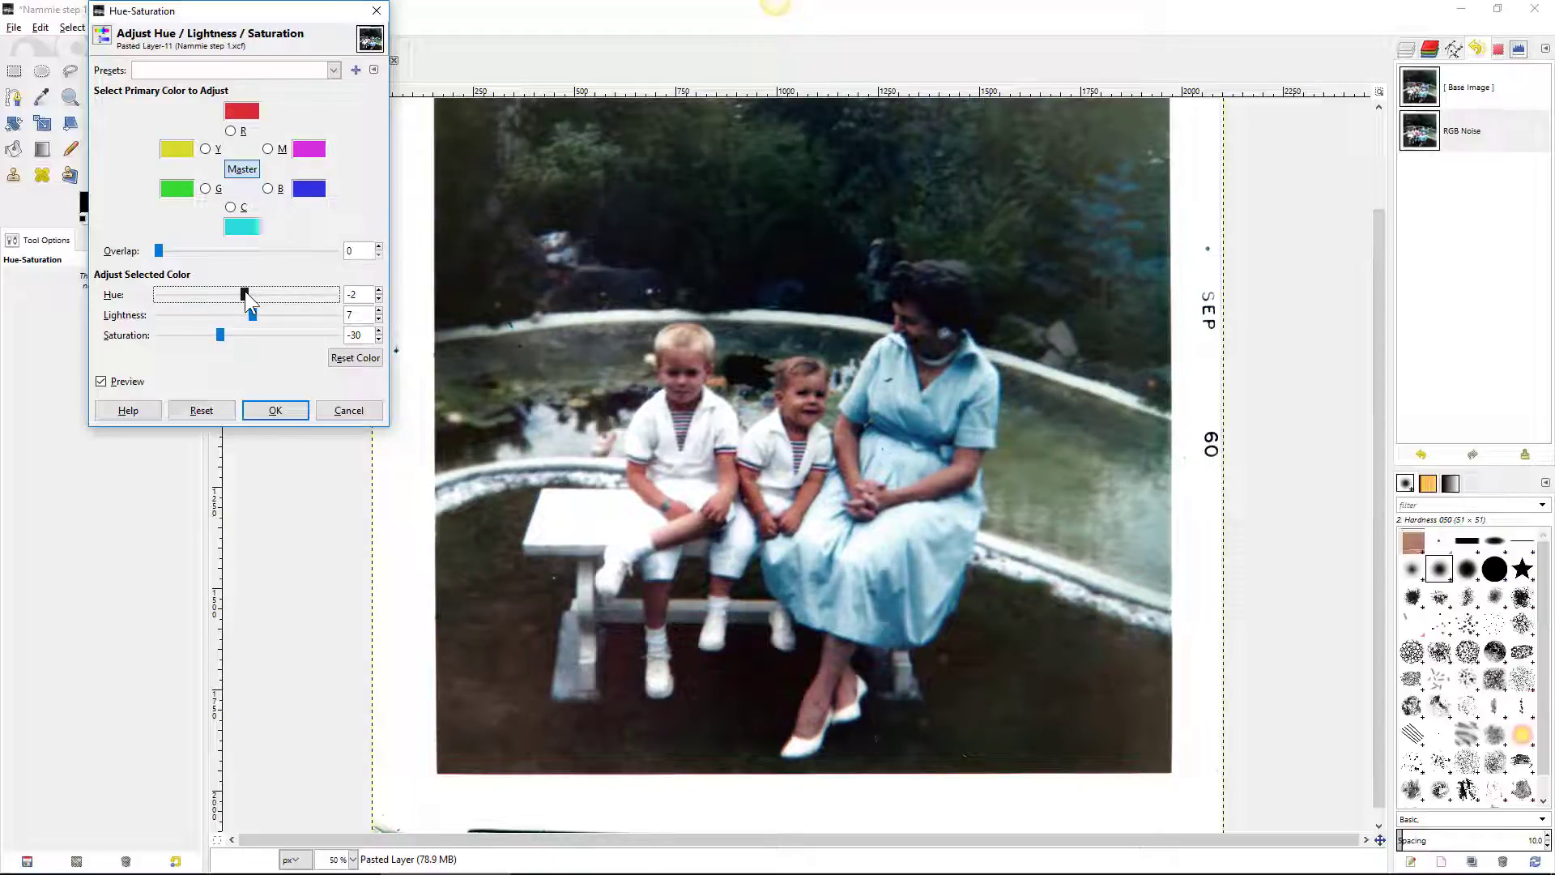
left_click(284, 416)
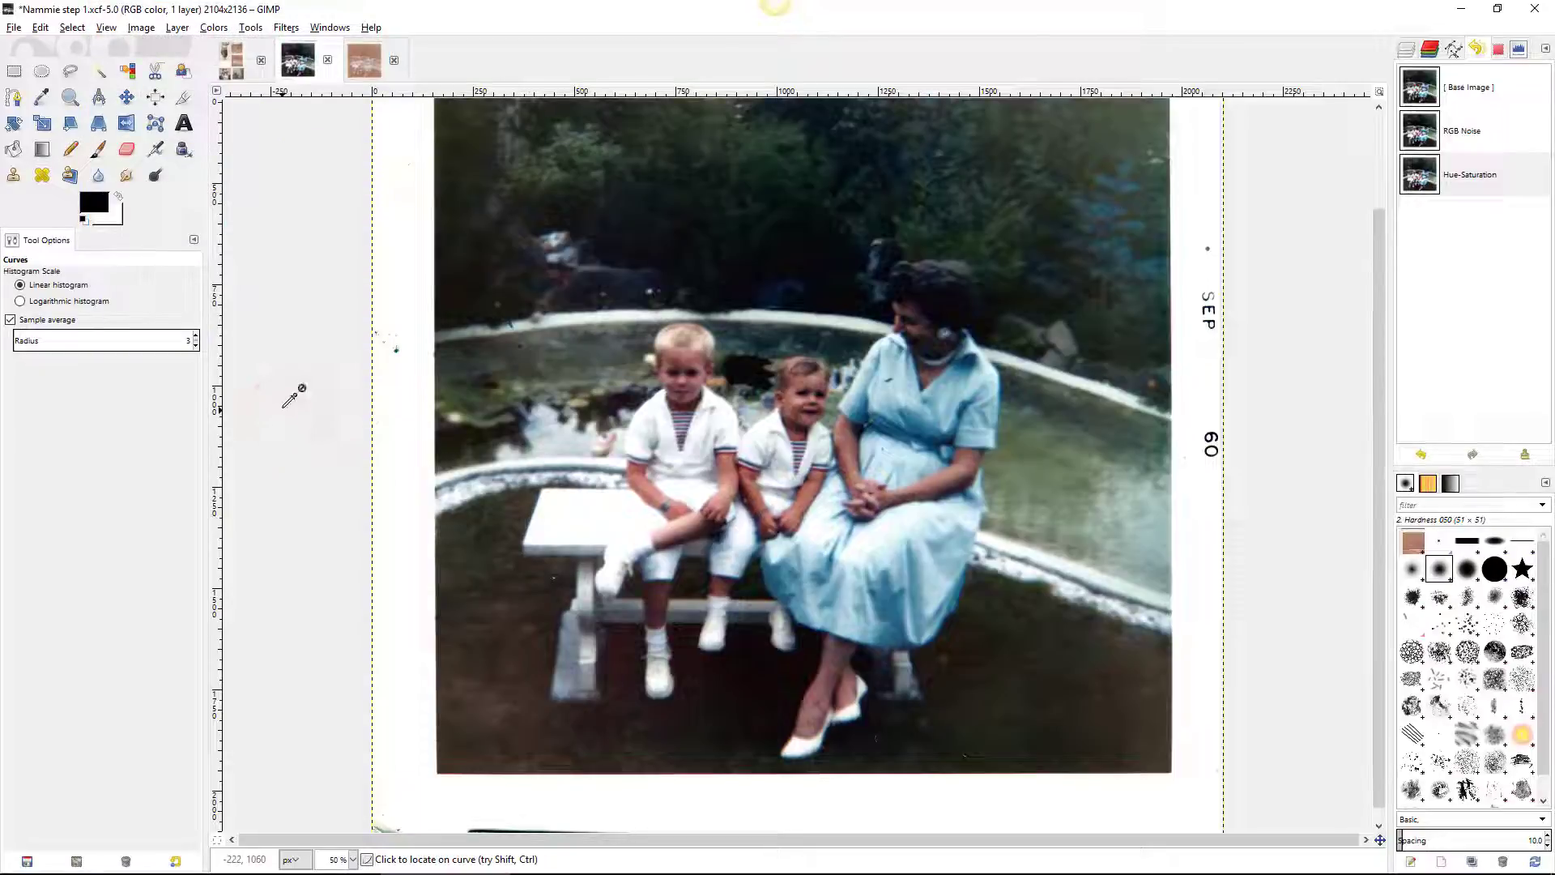
Step: Open the Curves adjustment and brighten the shadows with two points above the diagonal on the Value channel's darker end
left_click(221, 28)
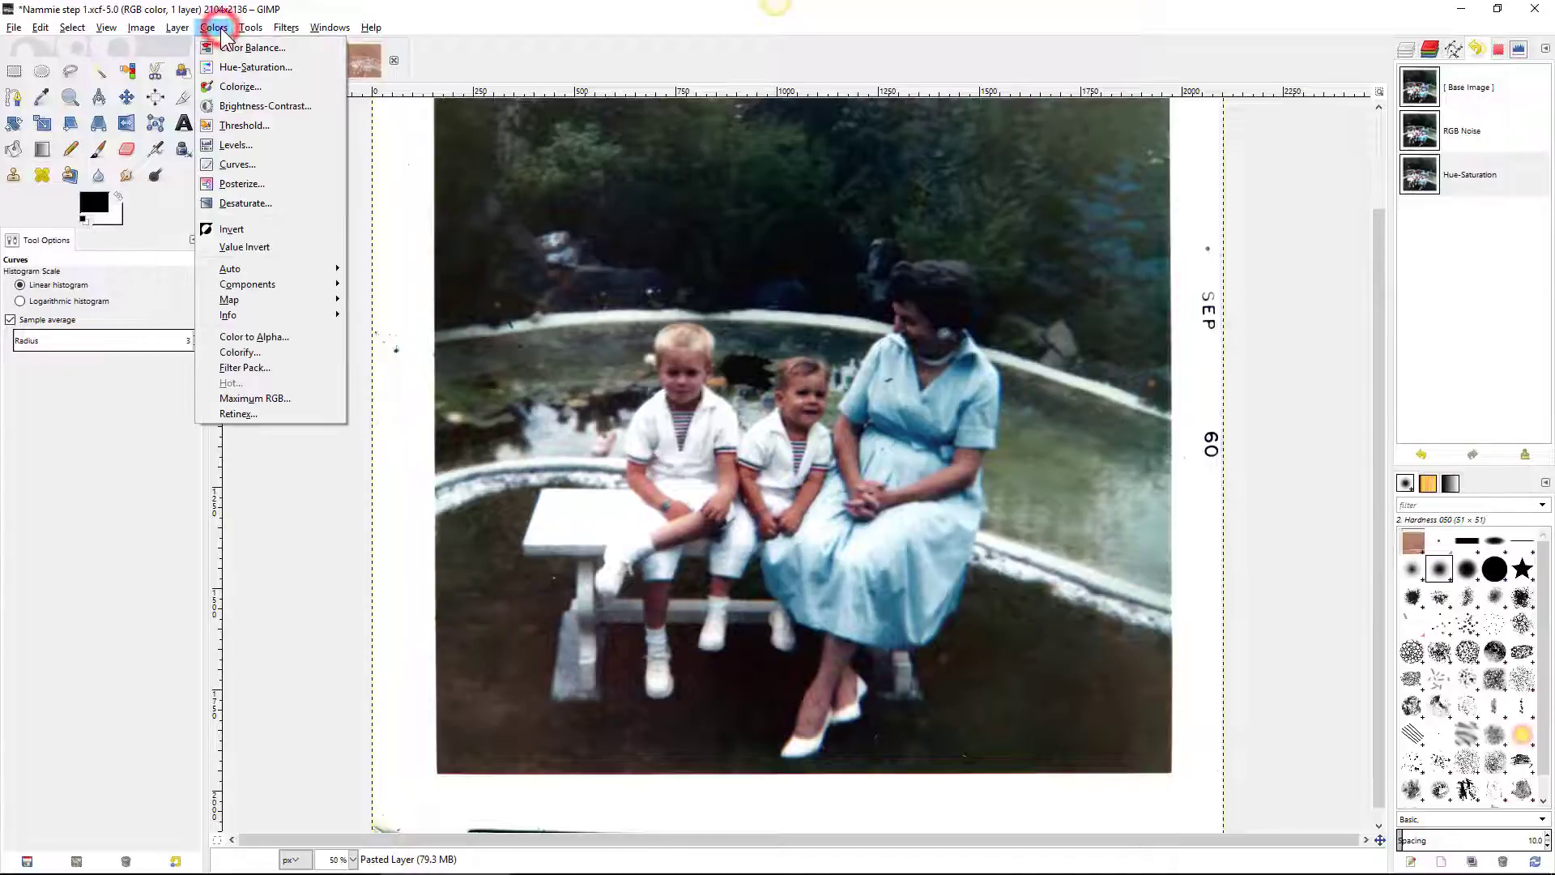
left_click(235, 163)
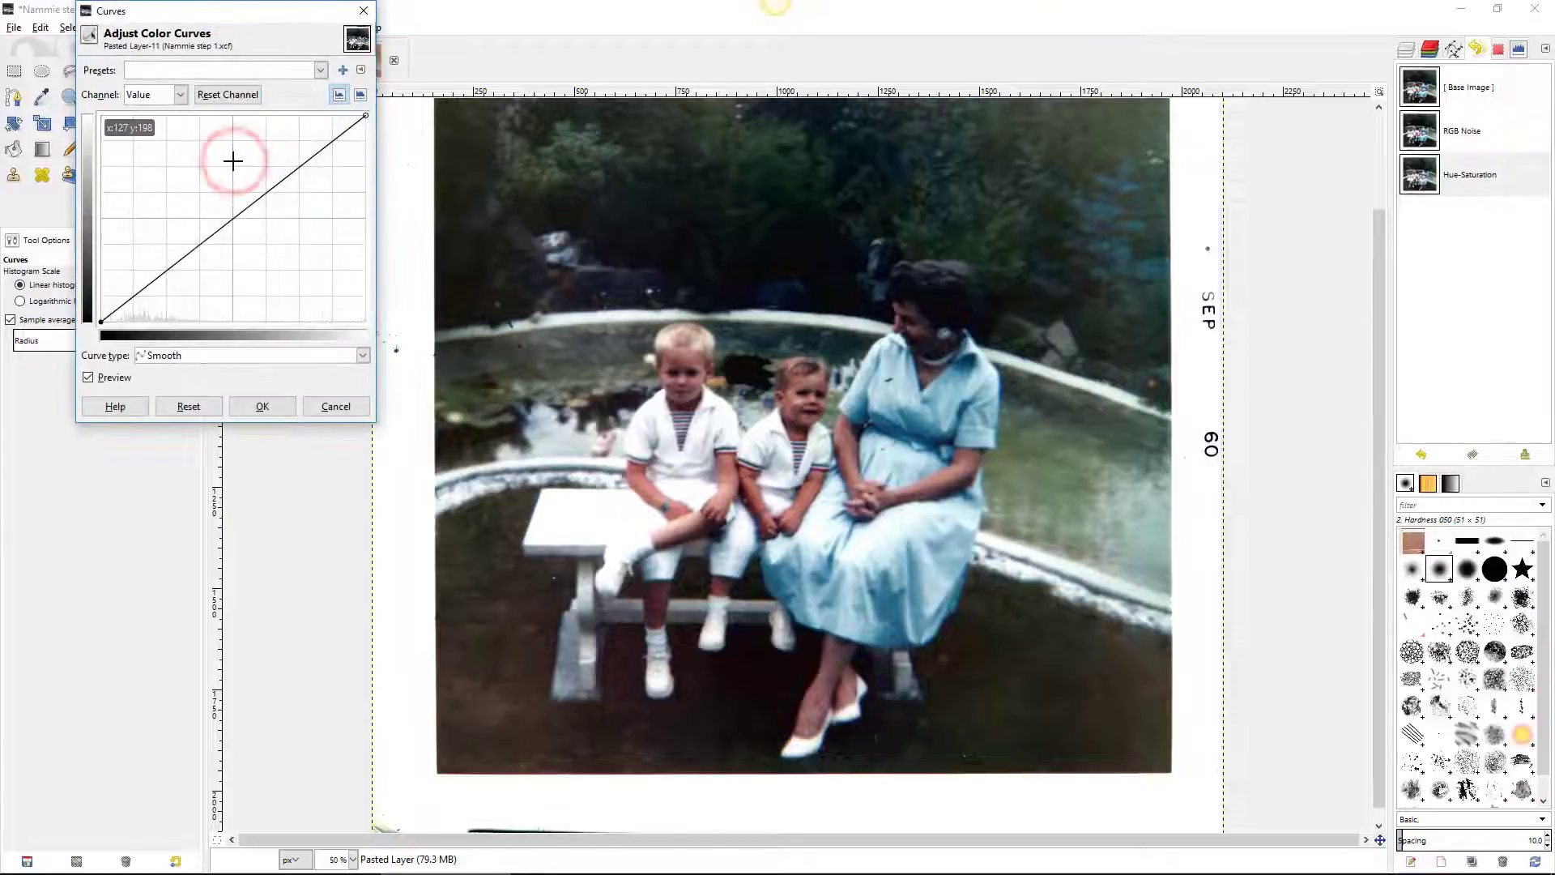
left_click_drag(251, 15, 258, 101)
left_click(187, 183)
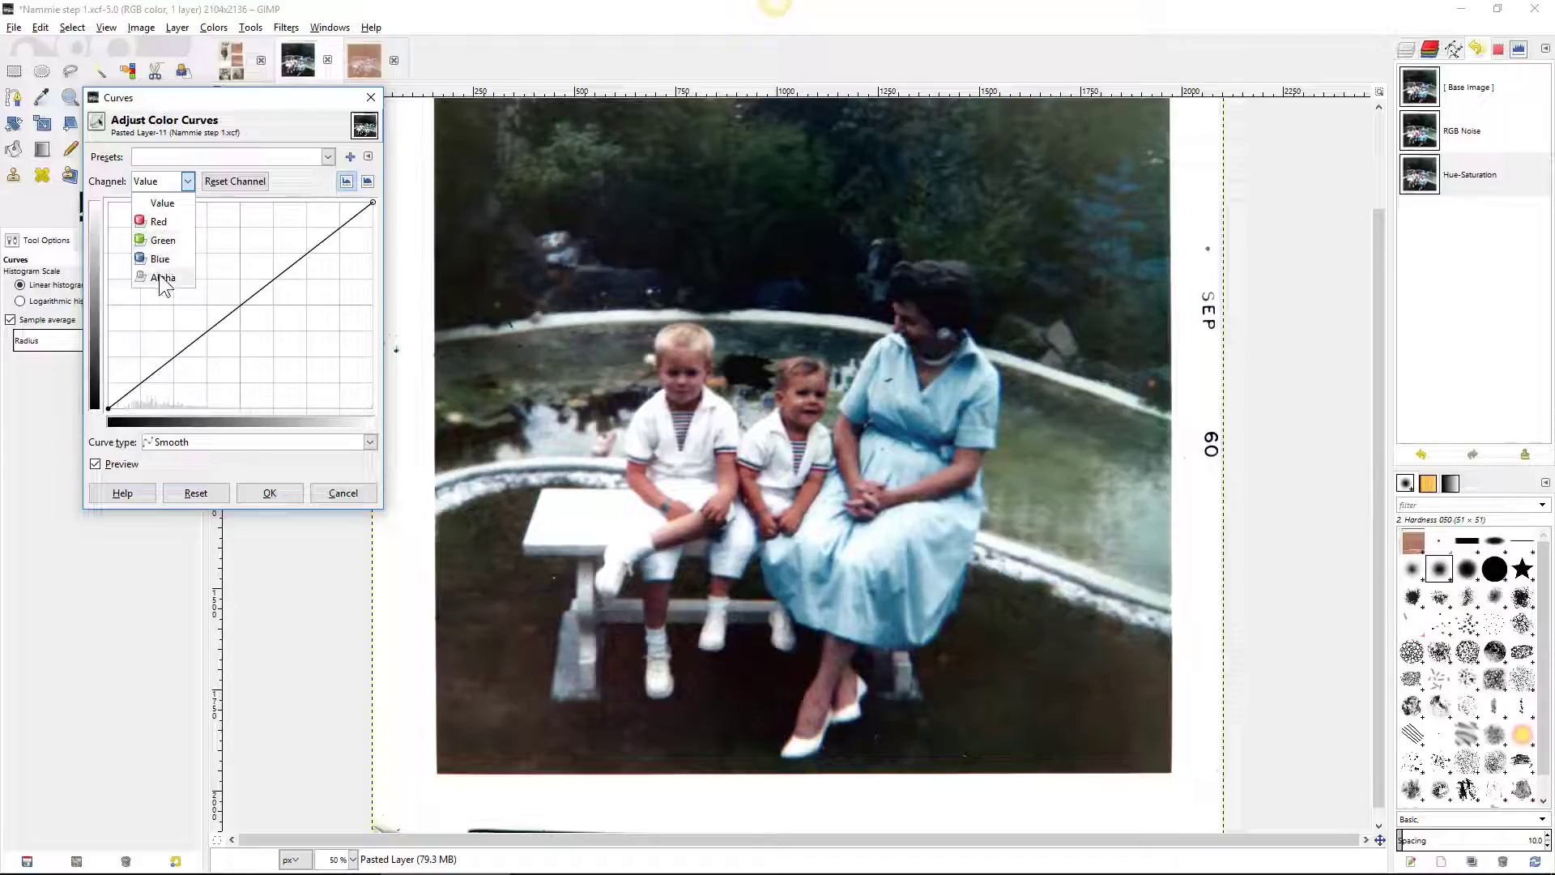
left_click(189, 184)
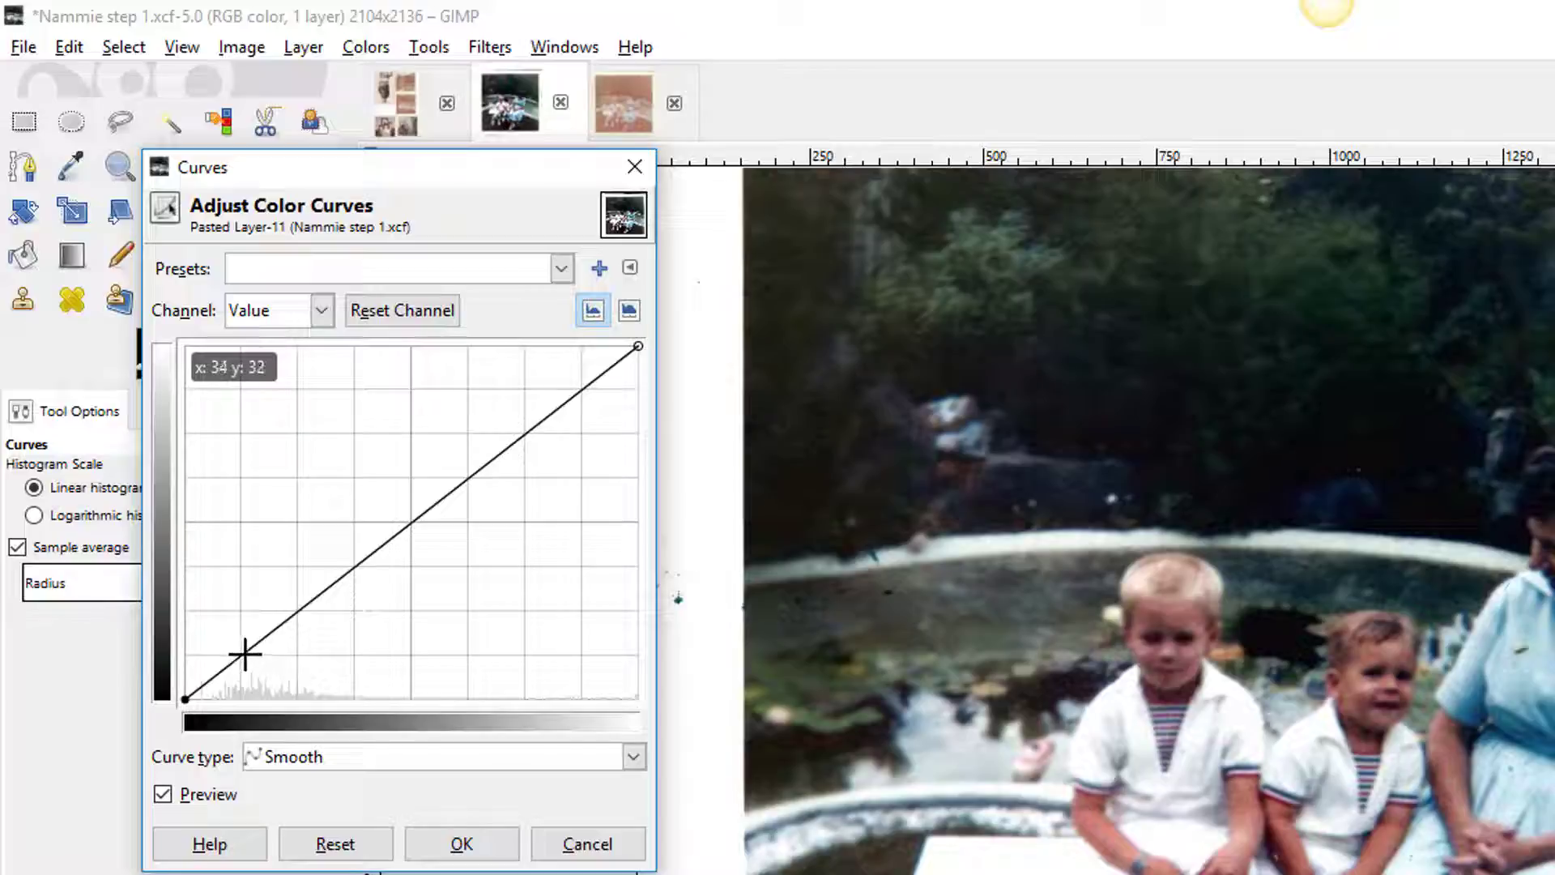
left_click_drag(245, 653, 253, 616)
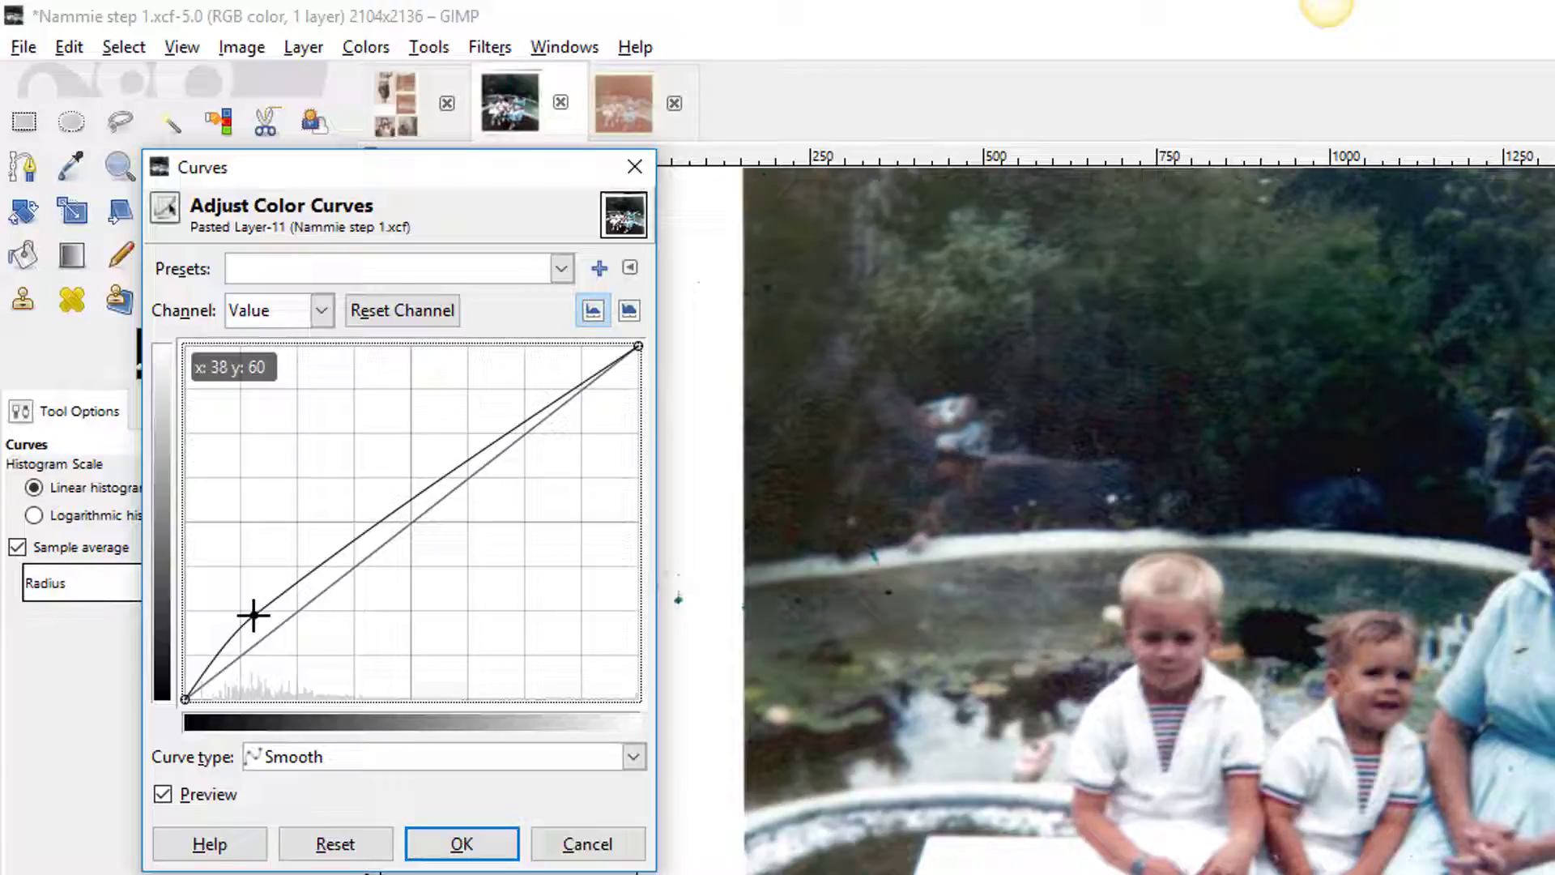
left_click(334, 844)
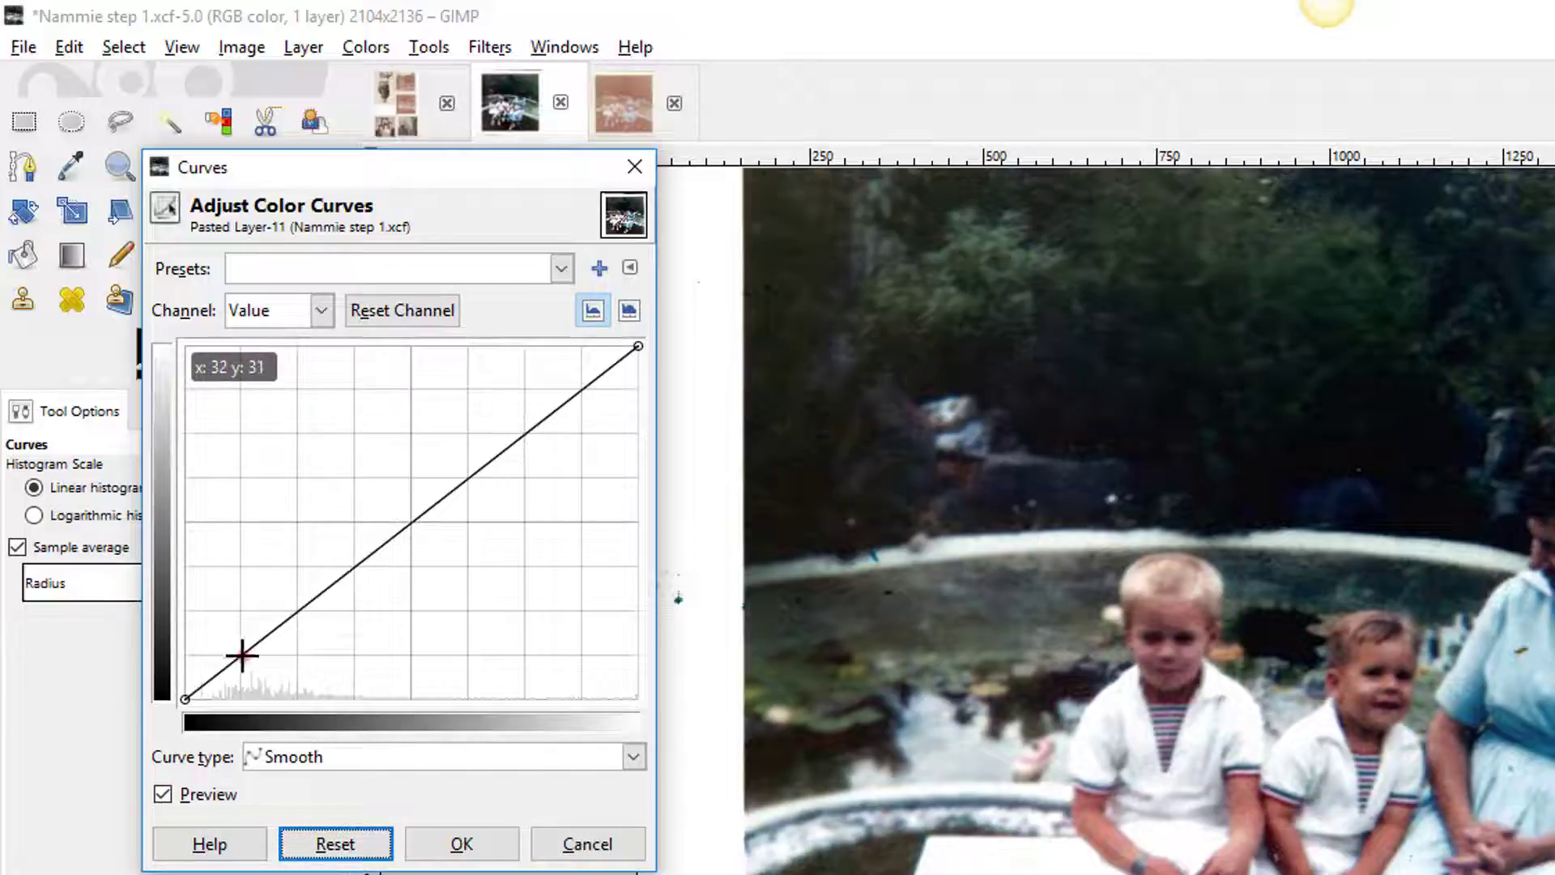
left_click_drag(242, 655, 267, 606)
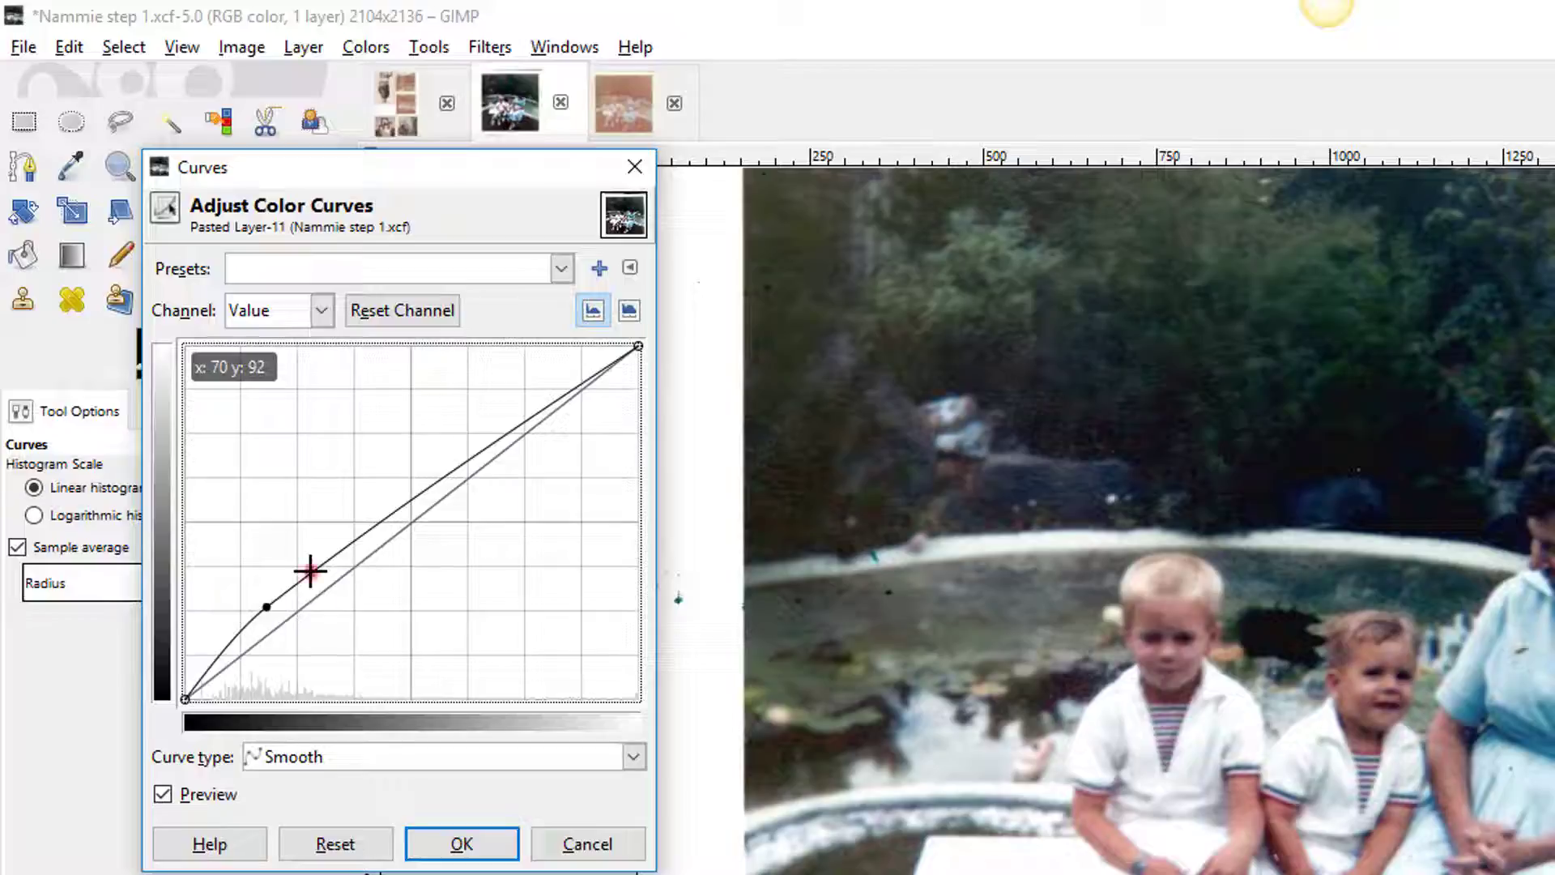
mouse_move(310, 571)
left_mouse_down()
mouse_move(299, 649)
mouse_move(307, 575)
left_mouse_up()
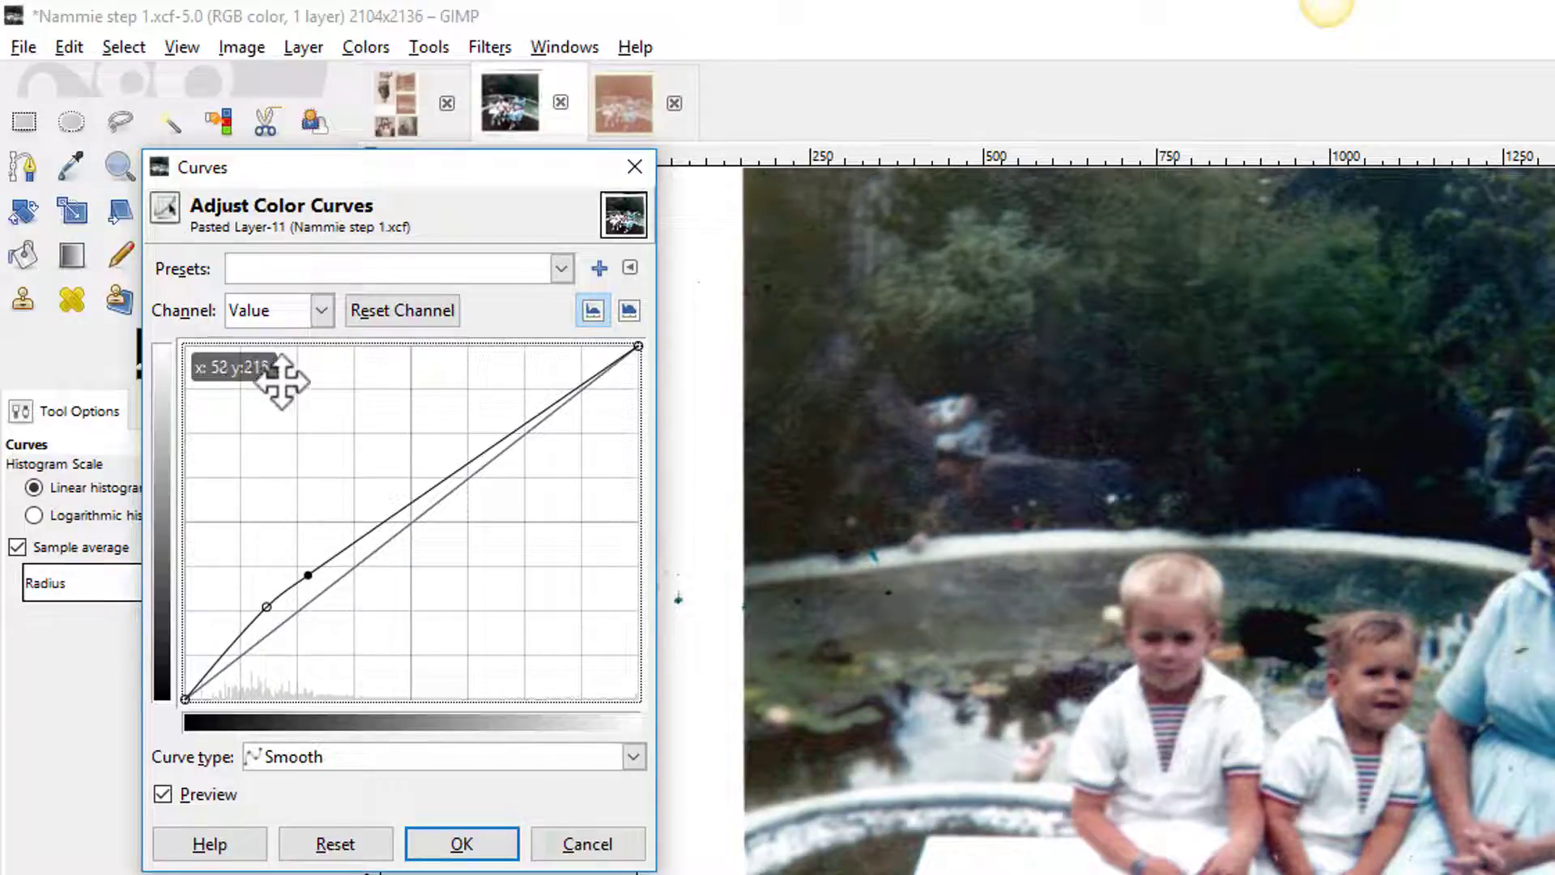
Step: Raise the Red channel's curve slightly in the shadows and apply the Curves adjustment
left_click(321, 310)
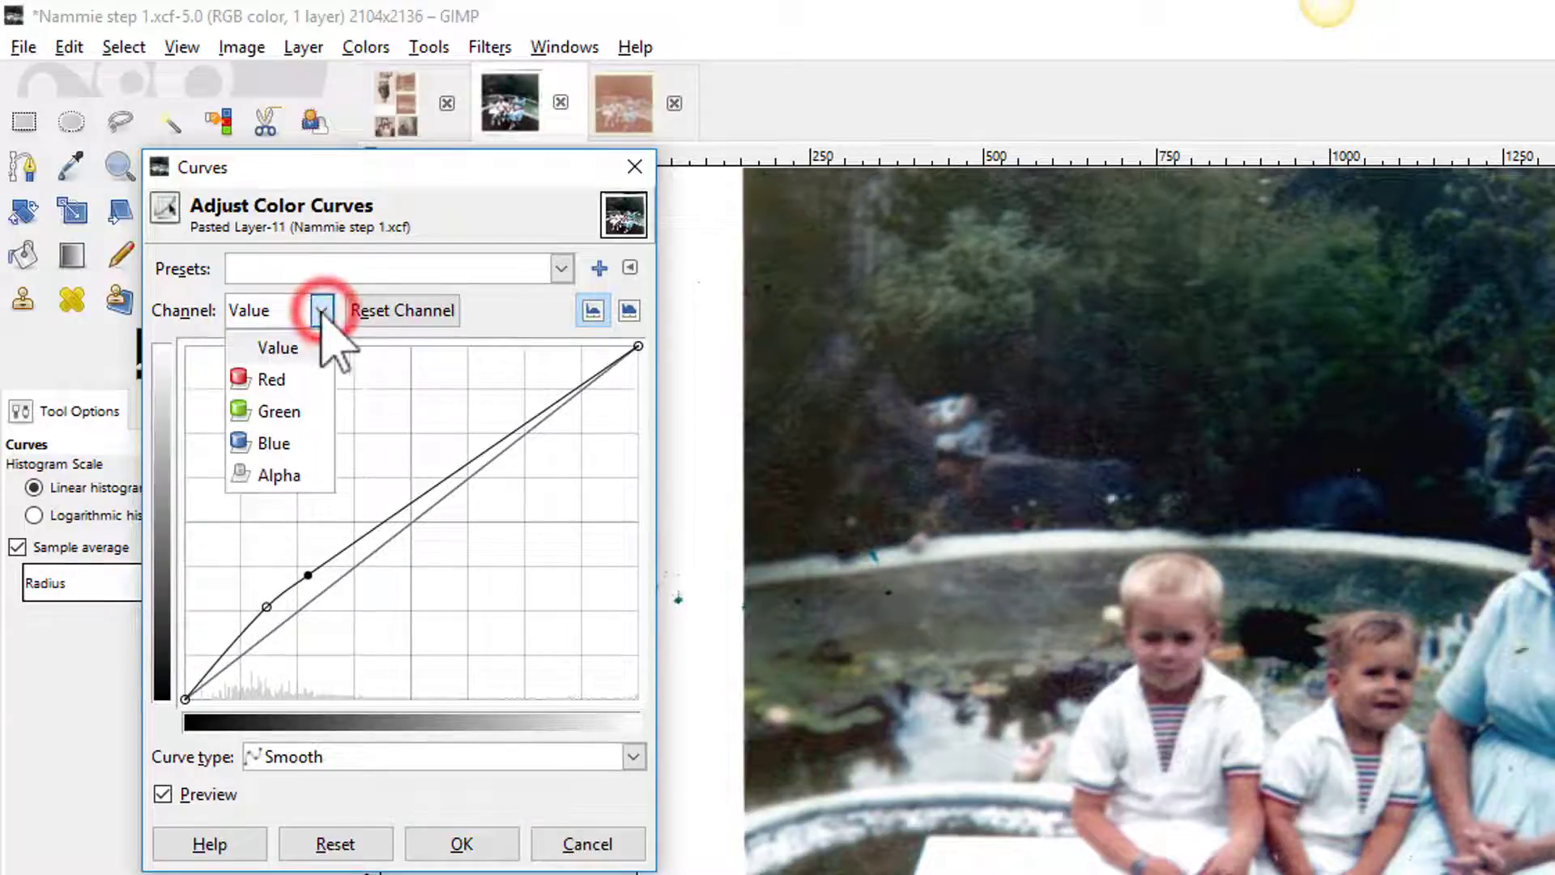
left_click(294, 379)
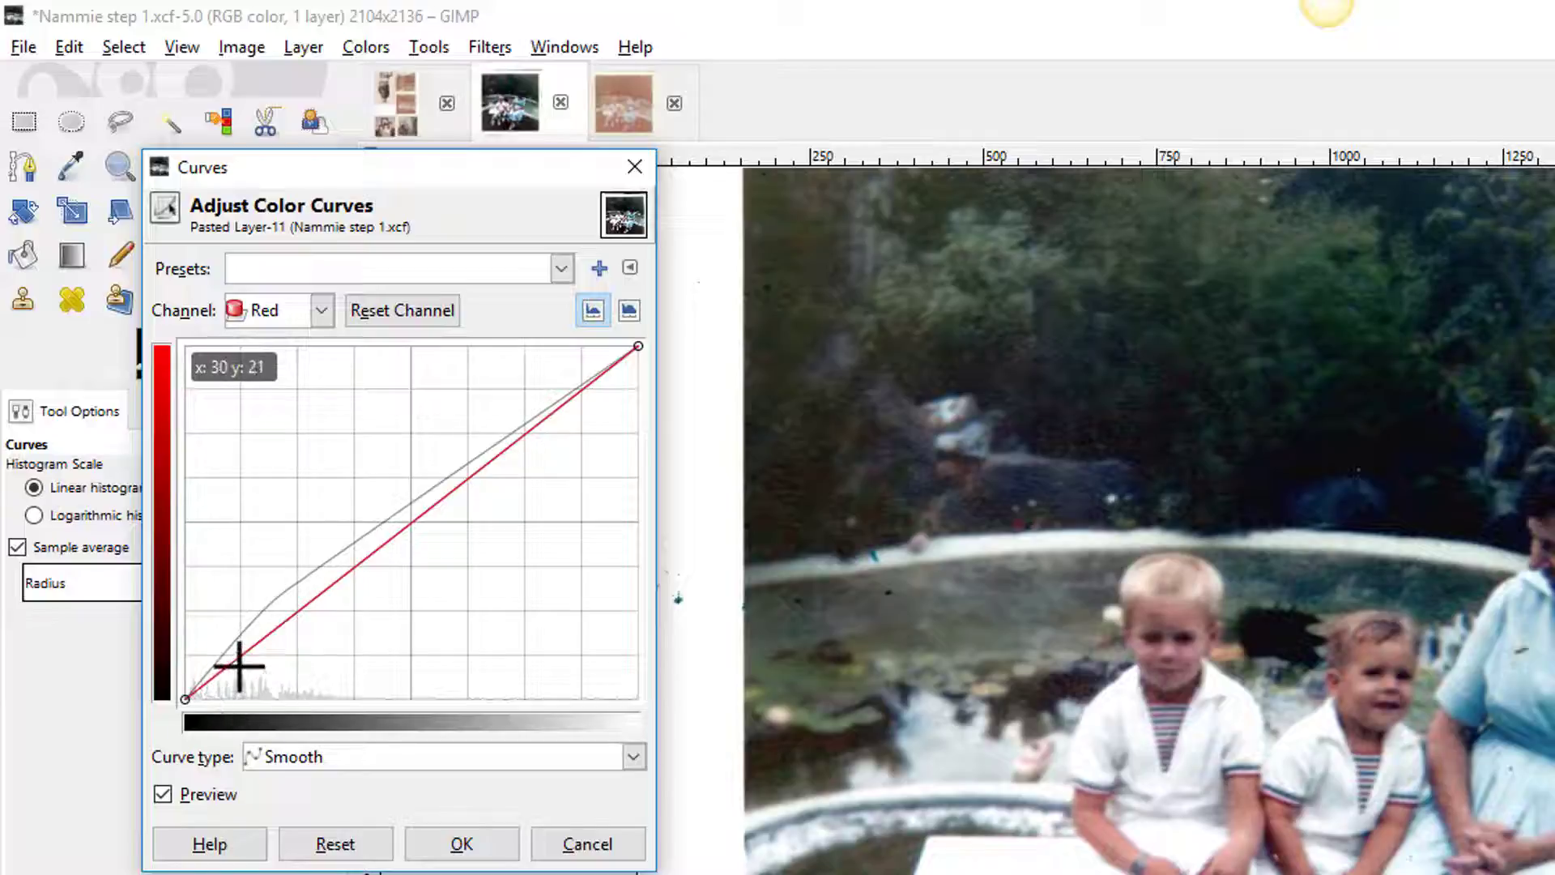
mouse_move(238, 656)
left_mouse_down()
mouse_move(238, 623)
mouse_move(241, 666)
mouse_move(246, 650)
left_mouse_up()
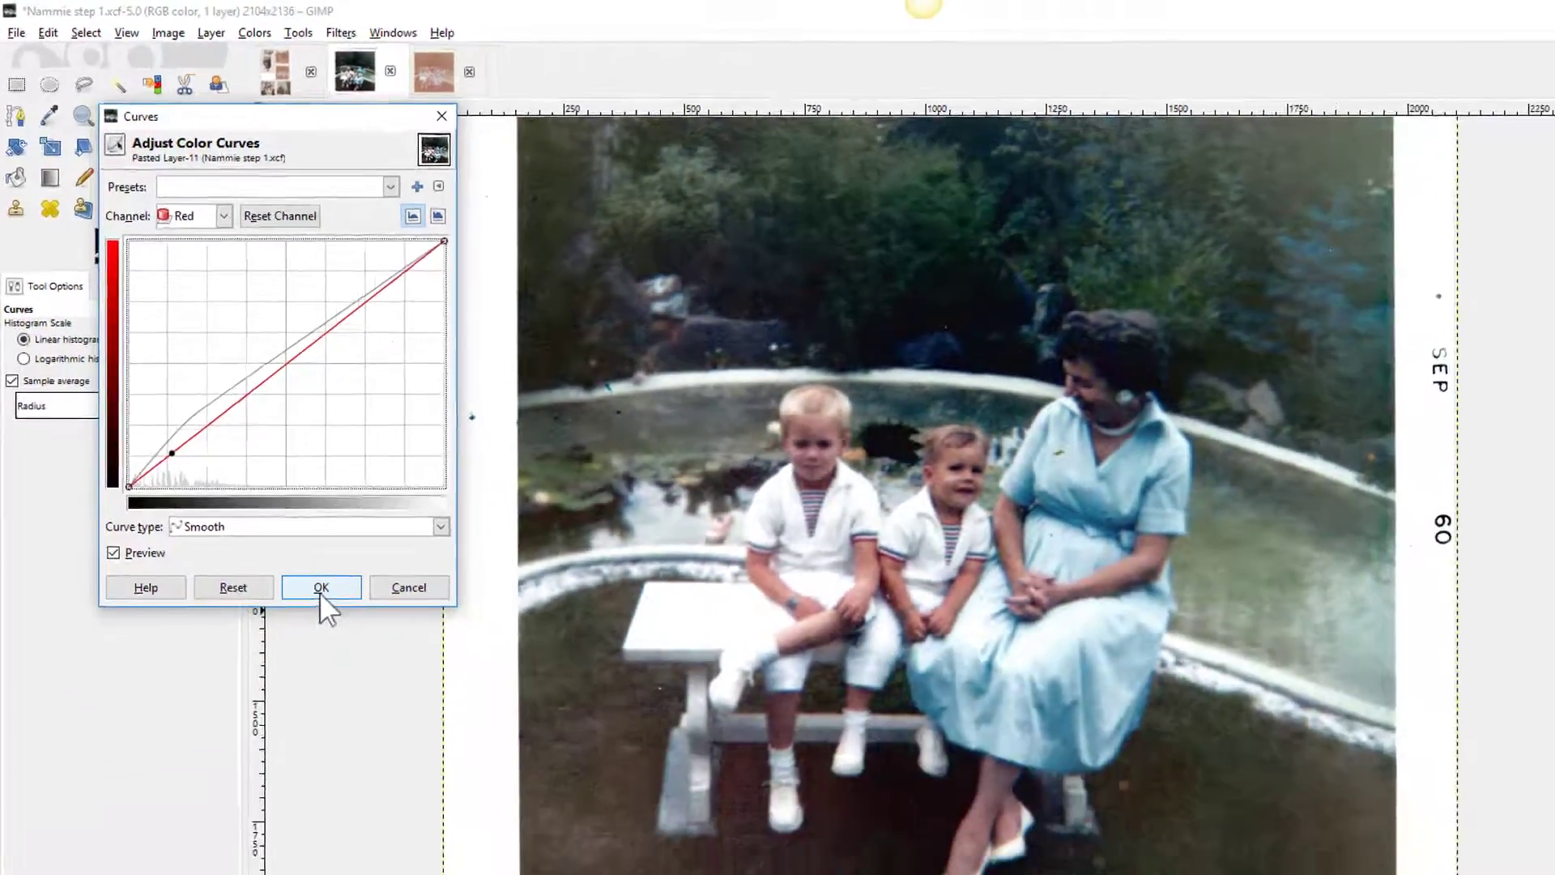
left_click(460, 850)
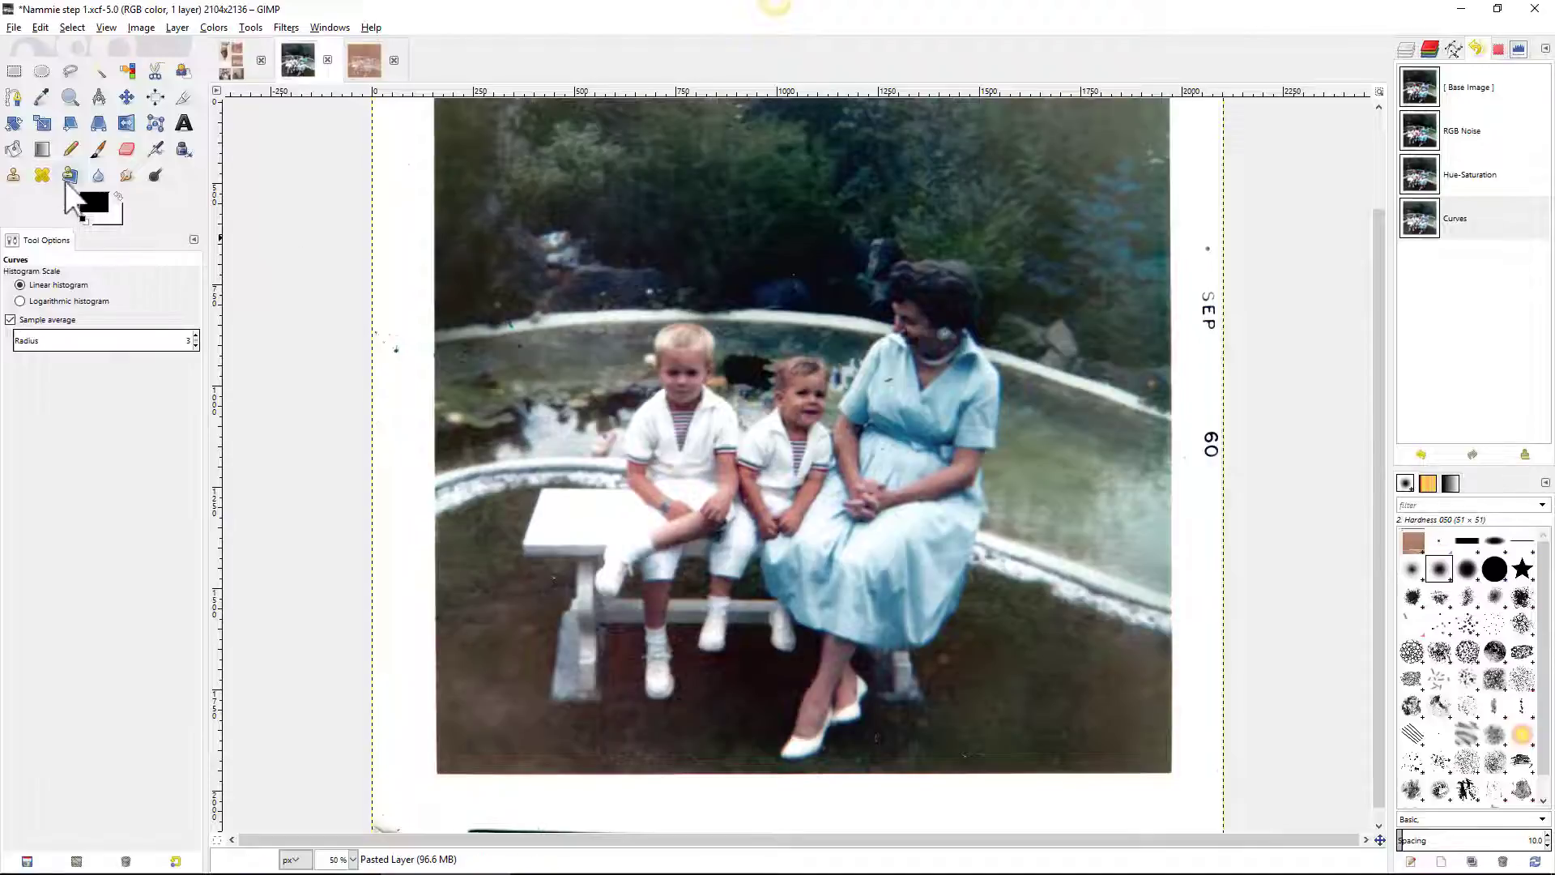
Step: Set up the Clone tool with the 2. Hardness 075 brush at size 58.09
left_click(13, 176)
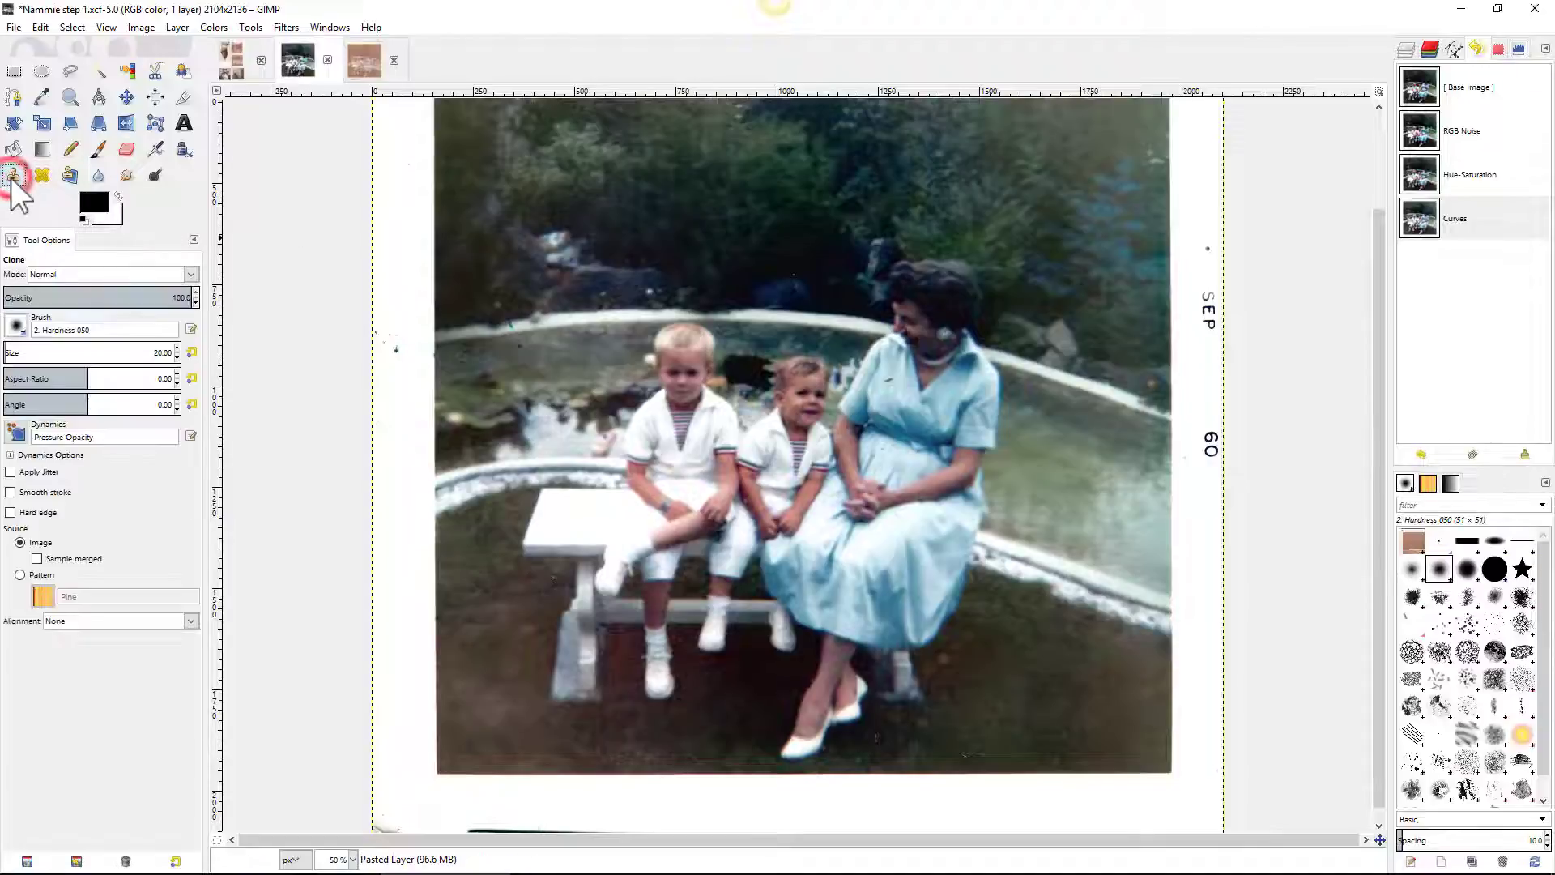
left_click(16, 325)
left_click(39, 369)
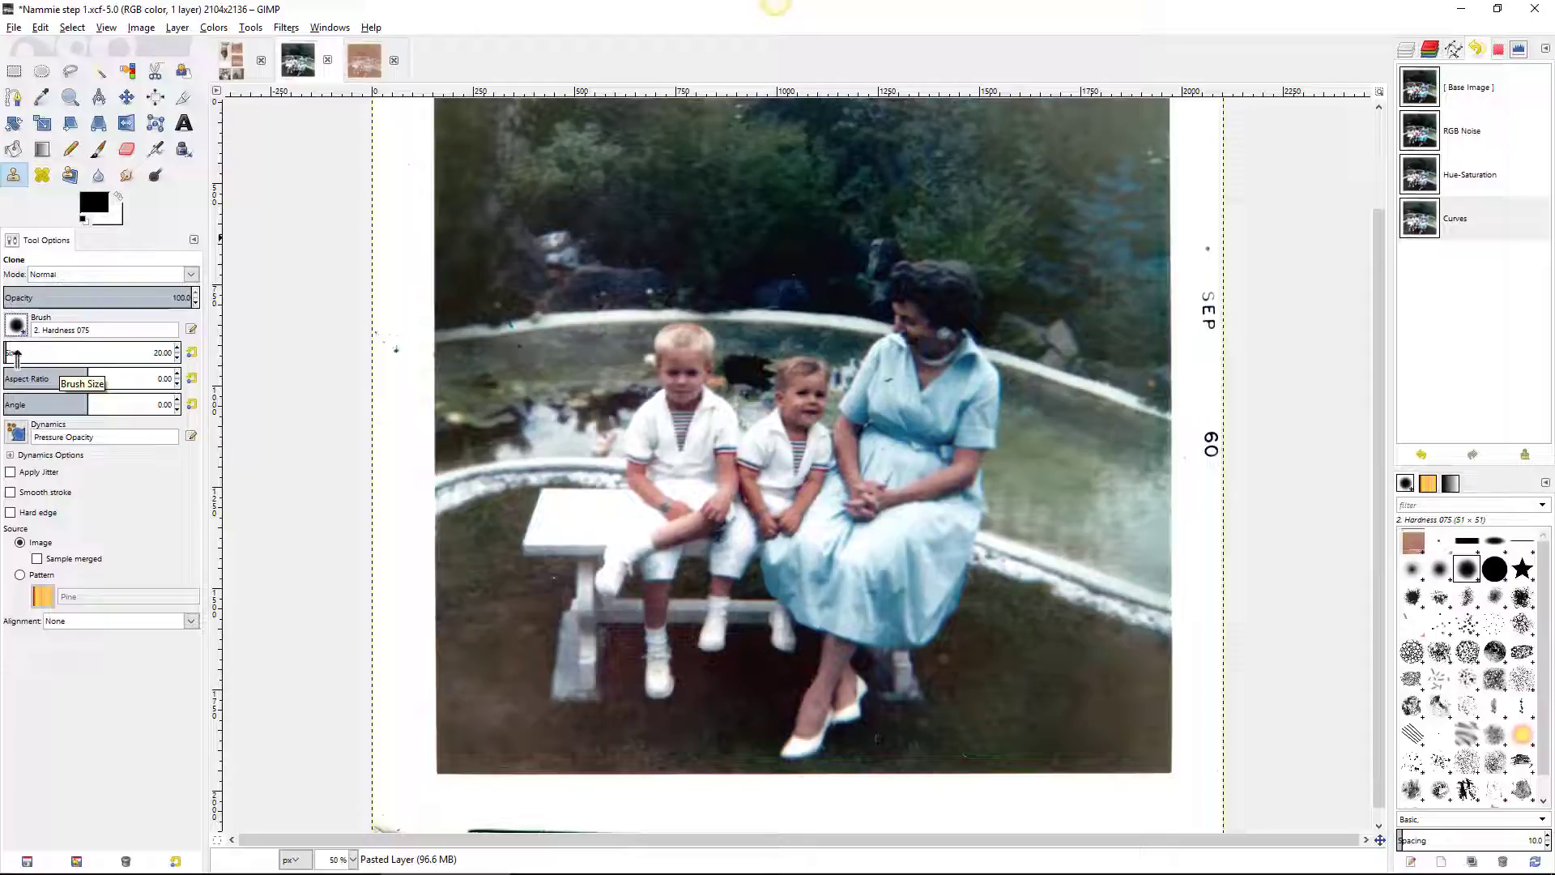
left_click_drag(12, 353, 14, 348)
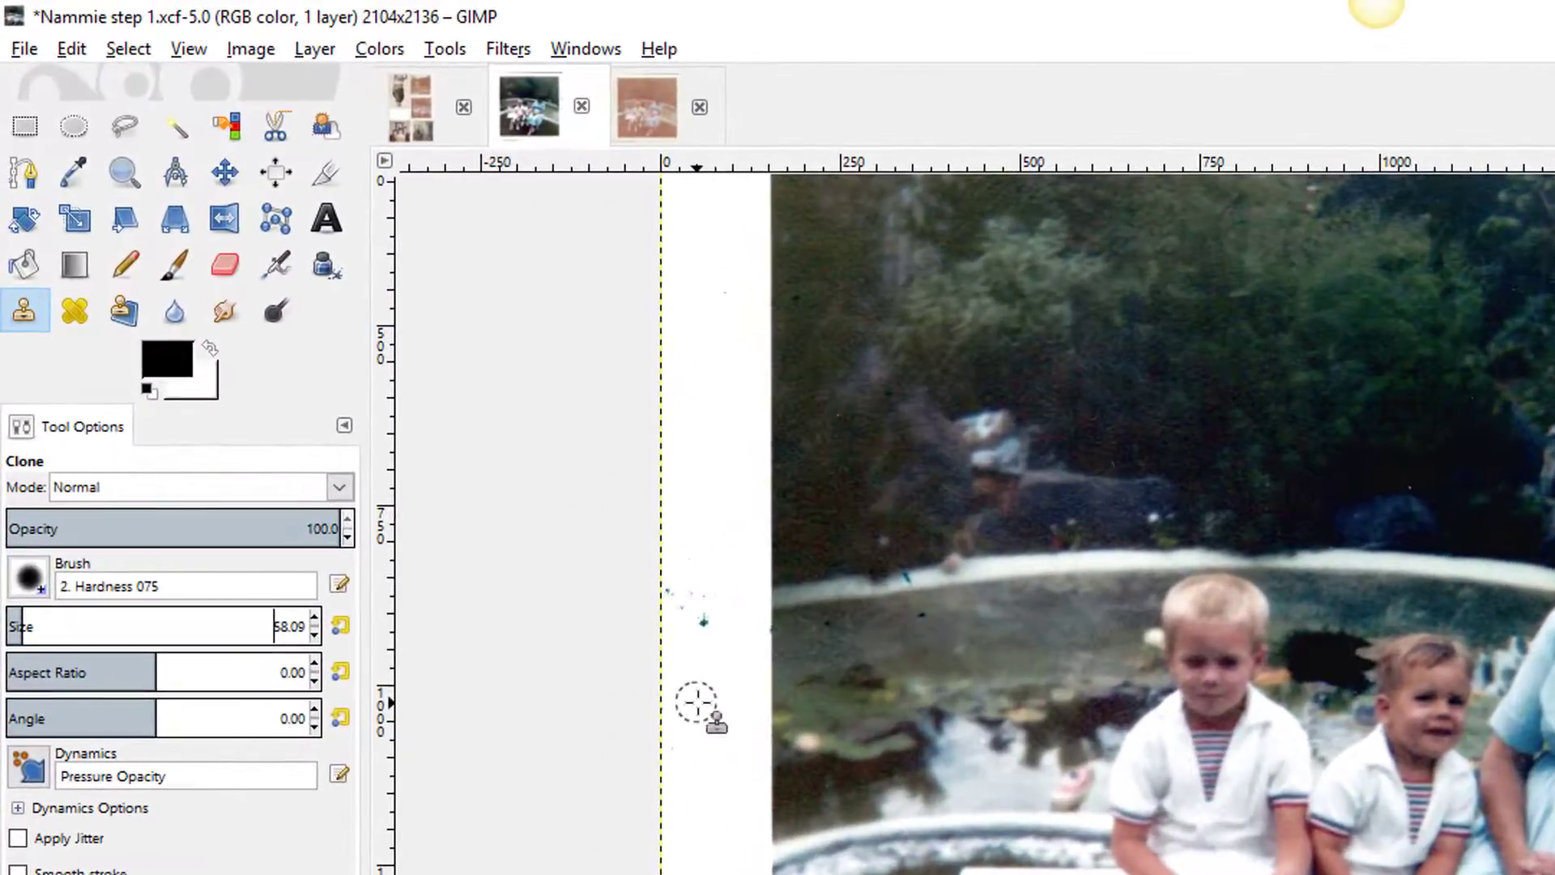
Step: Clone clean white paper over the specks in the photo's left white border
left_click(696, 701, "ctrl")
left_click(700, 651)
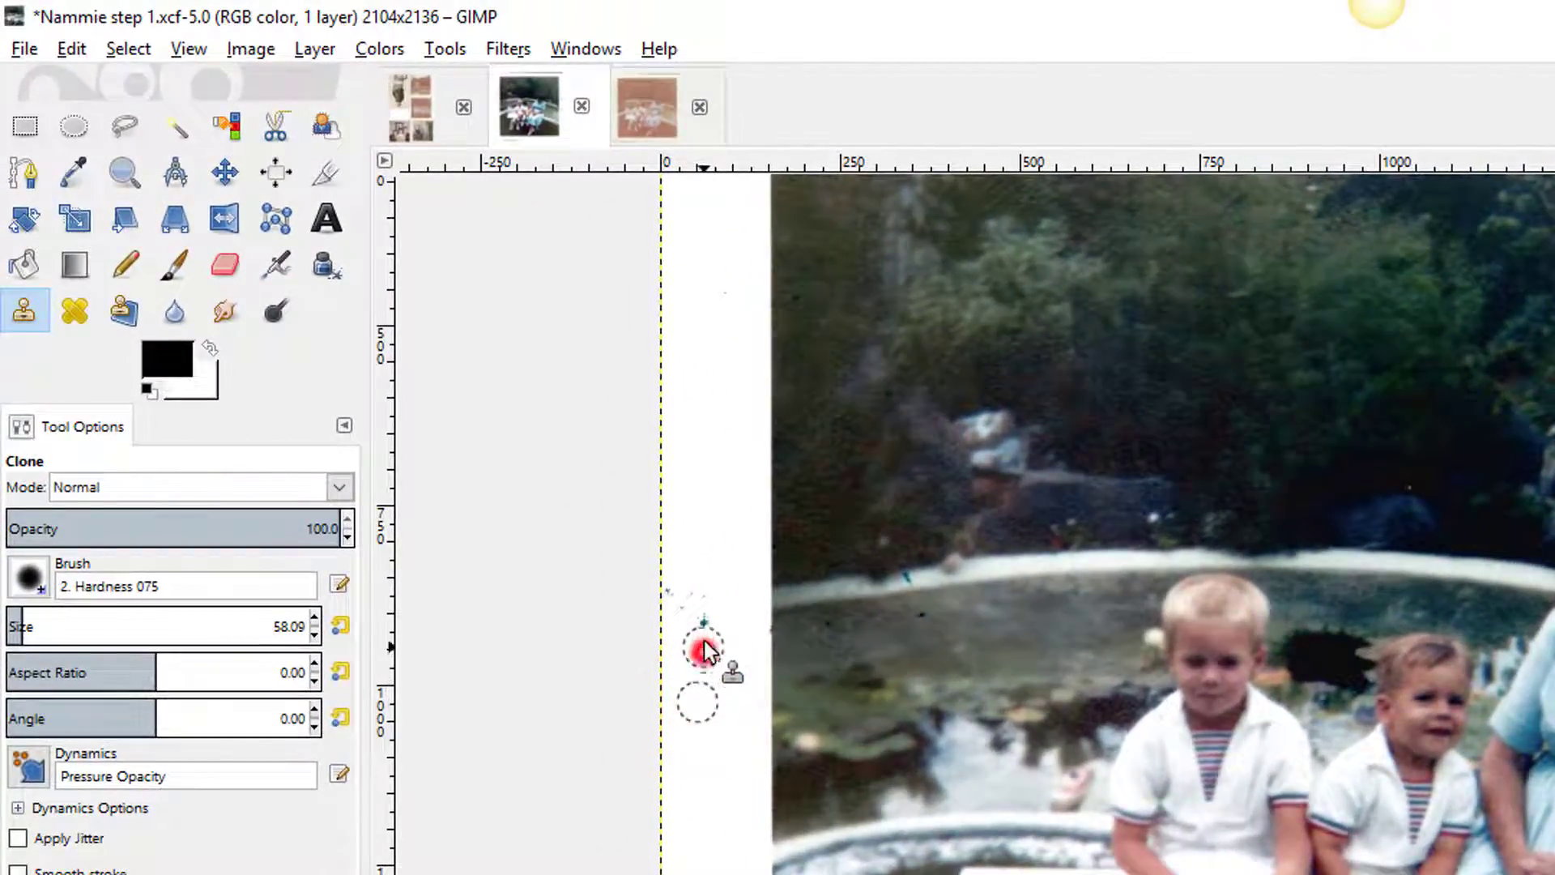
left_click(685, 618)
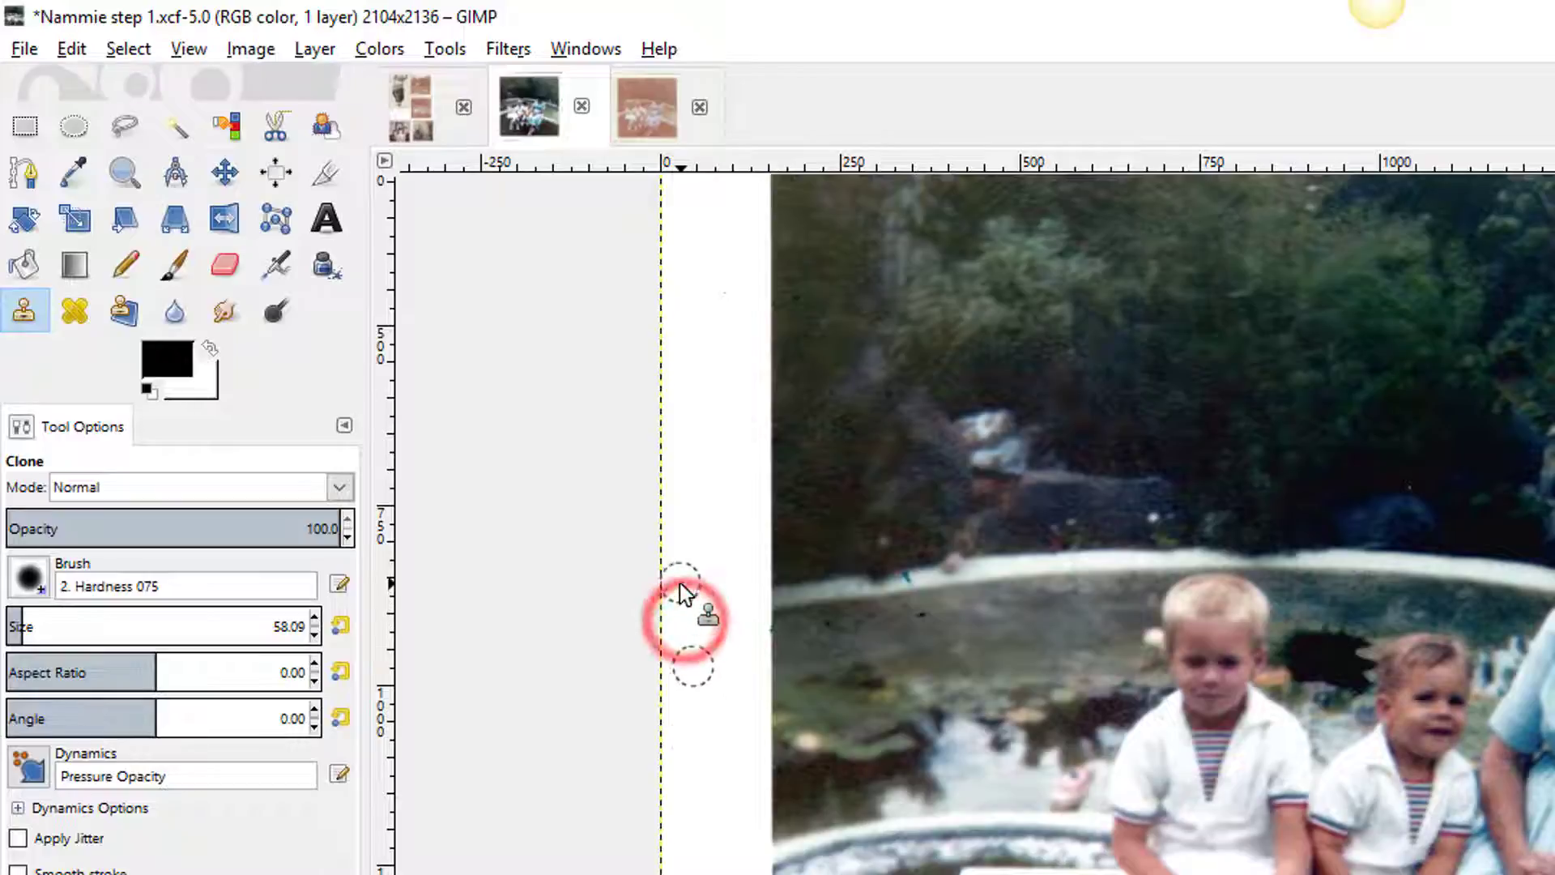
left_click(751, 629)
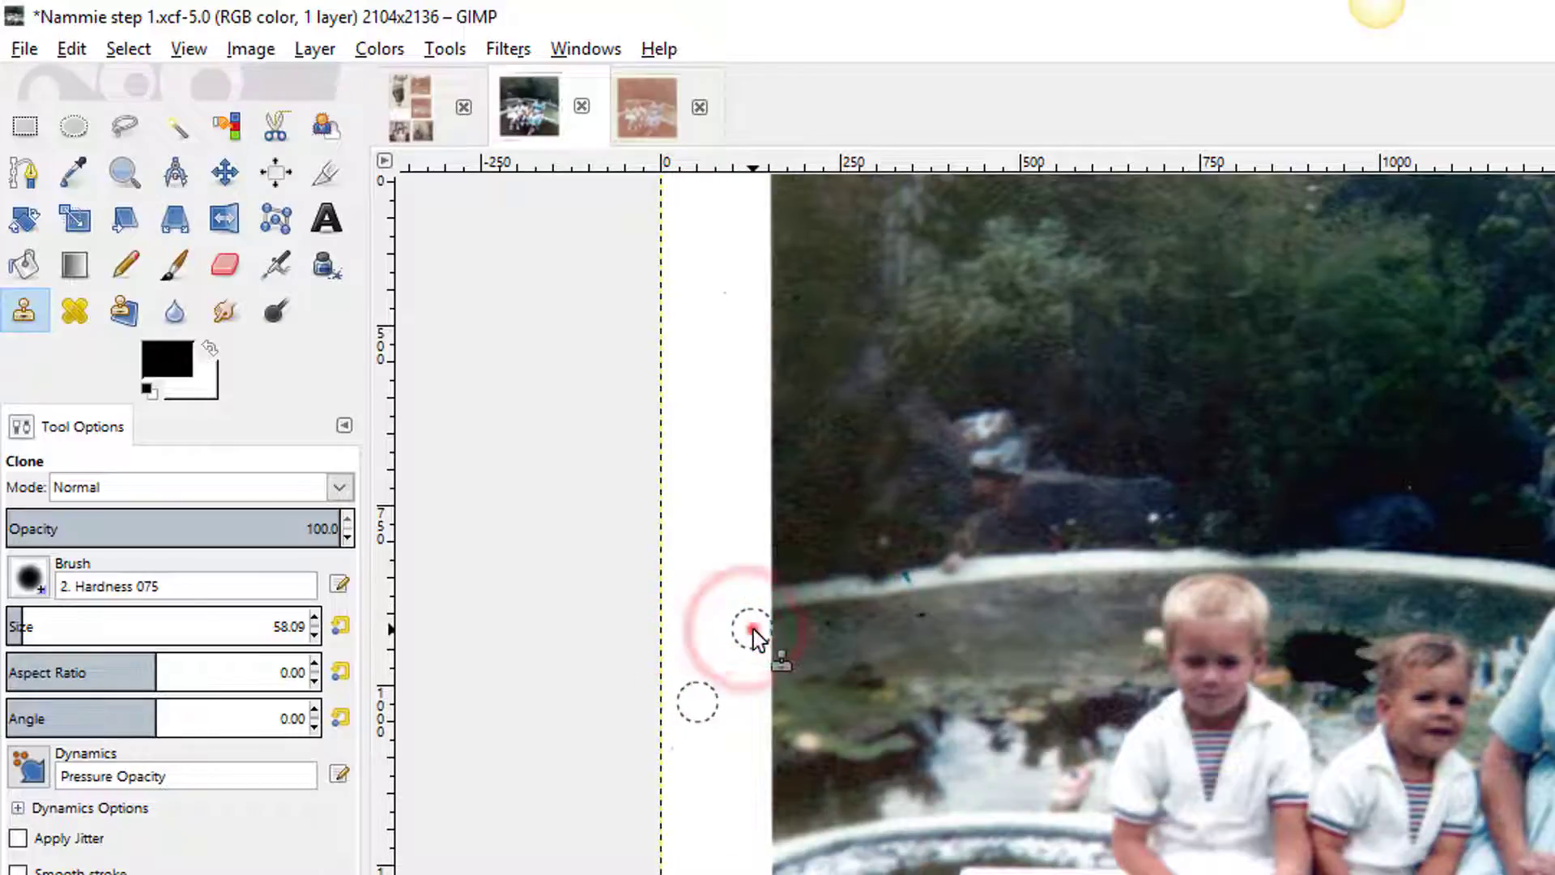
Step: Reduce the clone brush size to 29.09 and cover the blue mark on the pond's white rim with nearby rim texture
scroll(920, 596, "up", 5)
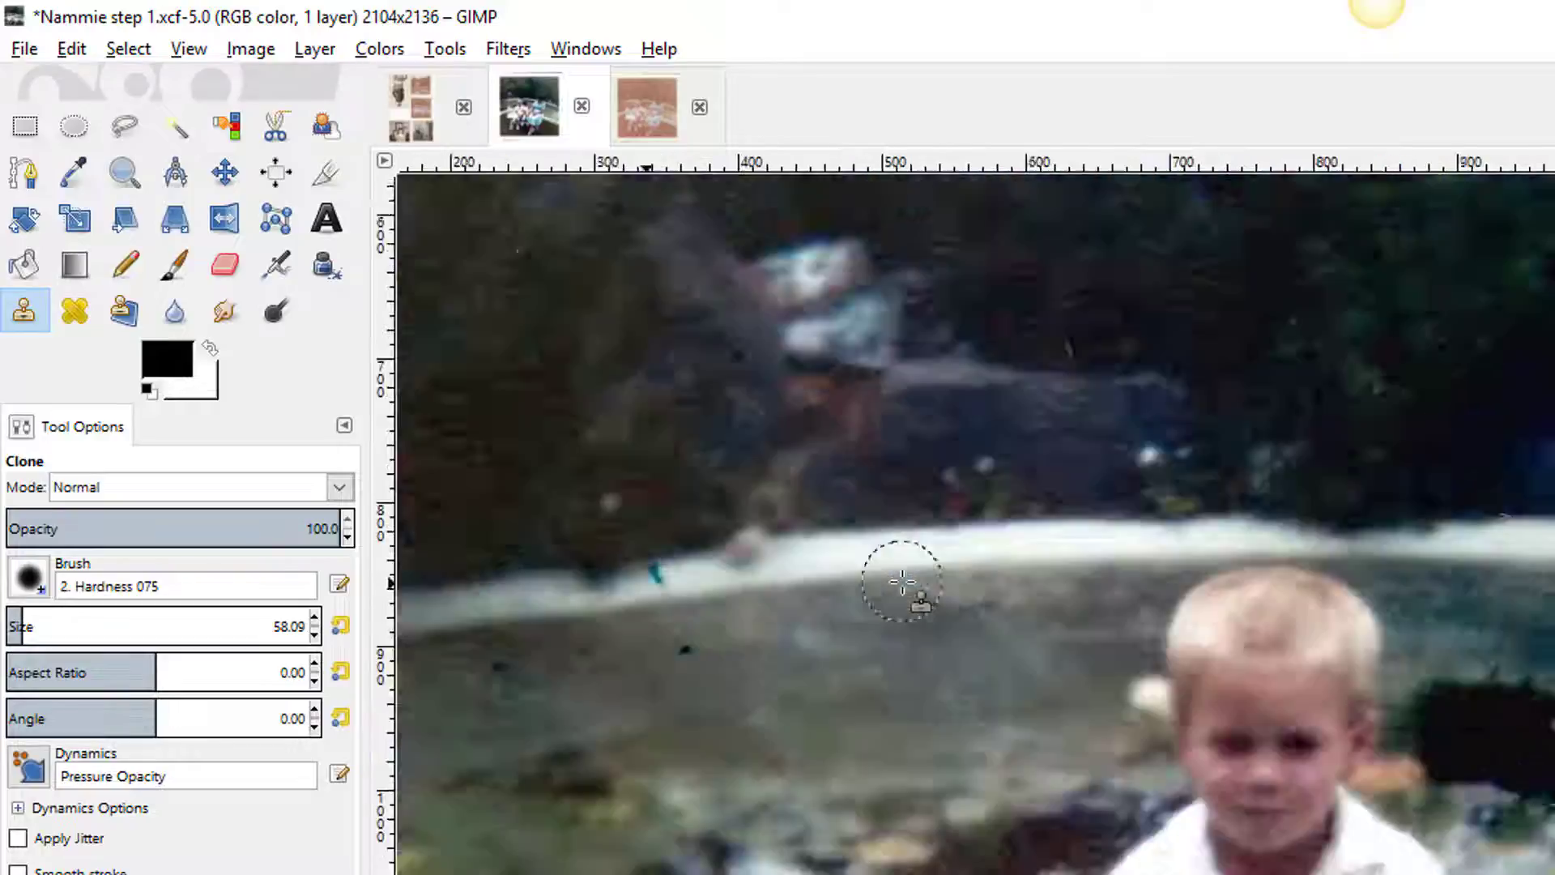
scroll(711, 556, "up", 1)
scroll(710, 556, "left", 1)
left_click_drag(711, 555, 1074, 475)
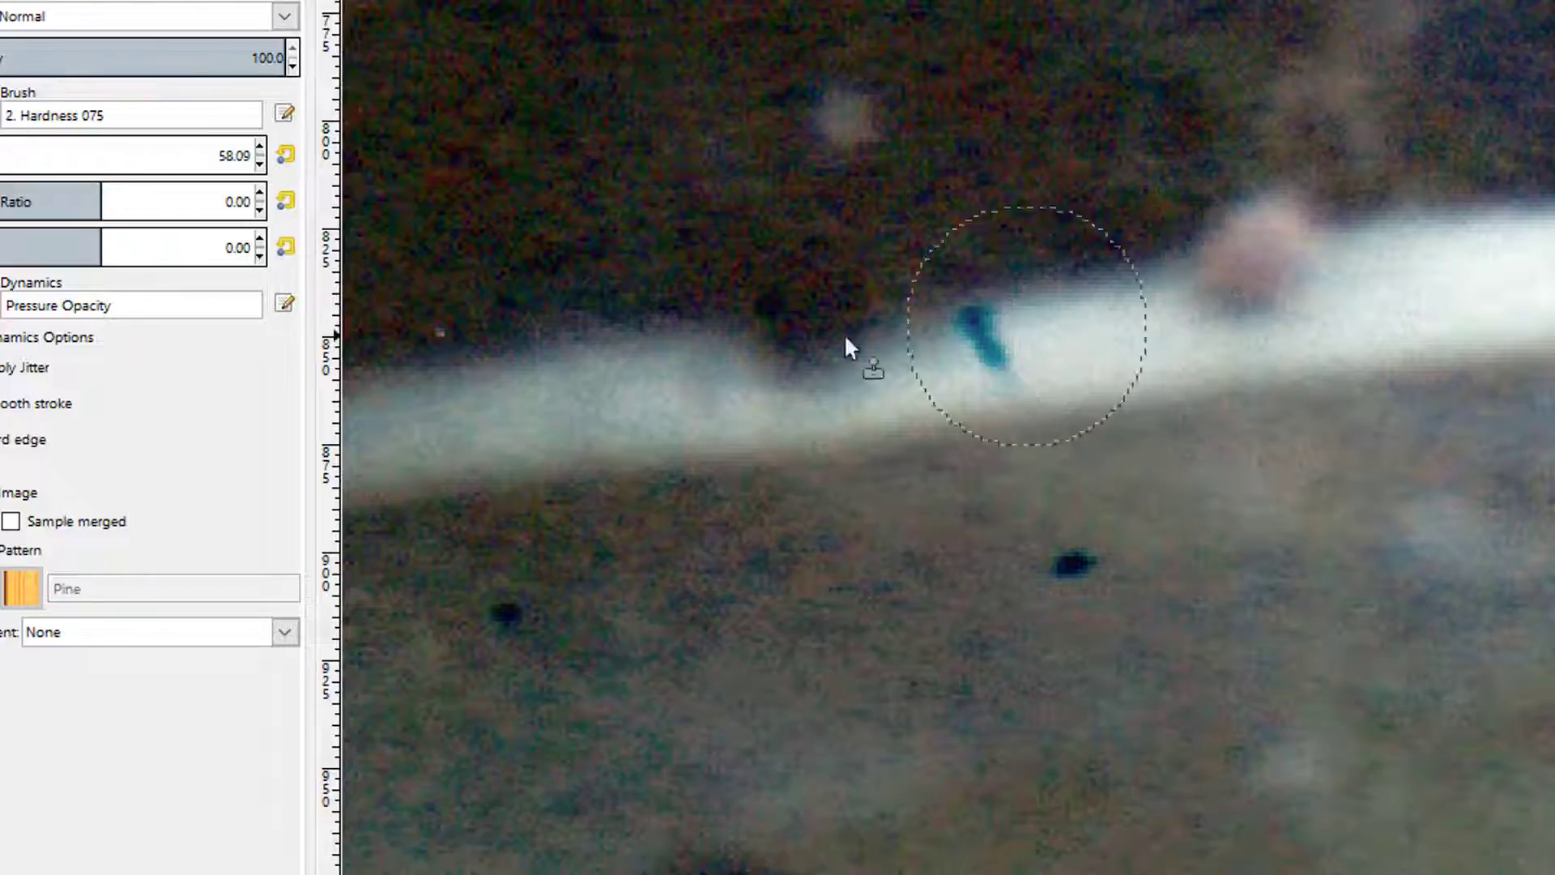
left_click(259, 164)
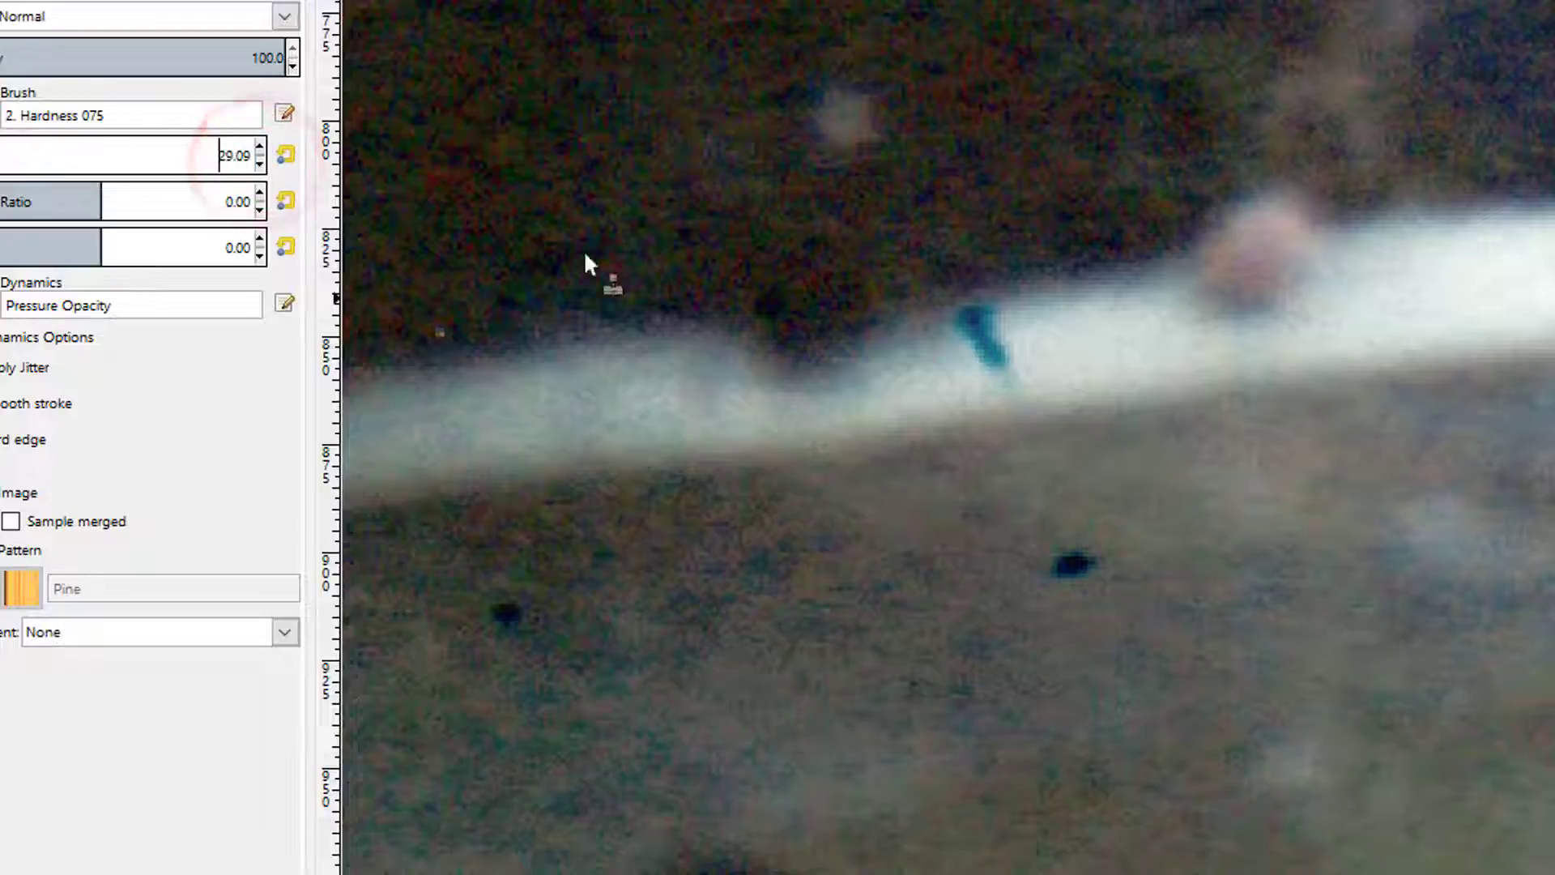
left_click(1104, 330, "ctrl")
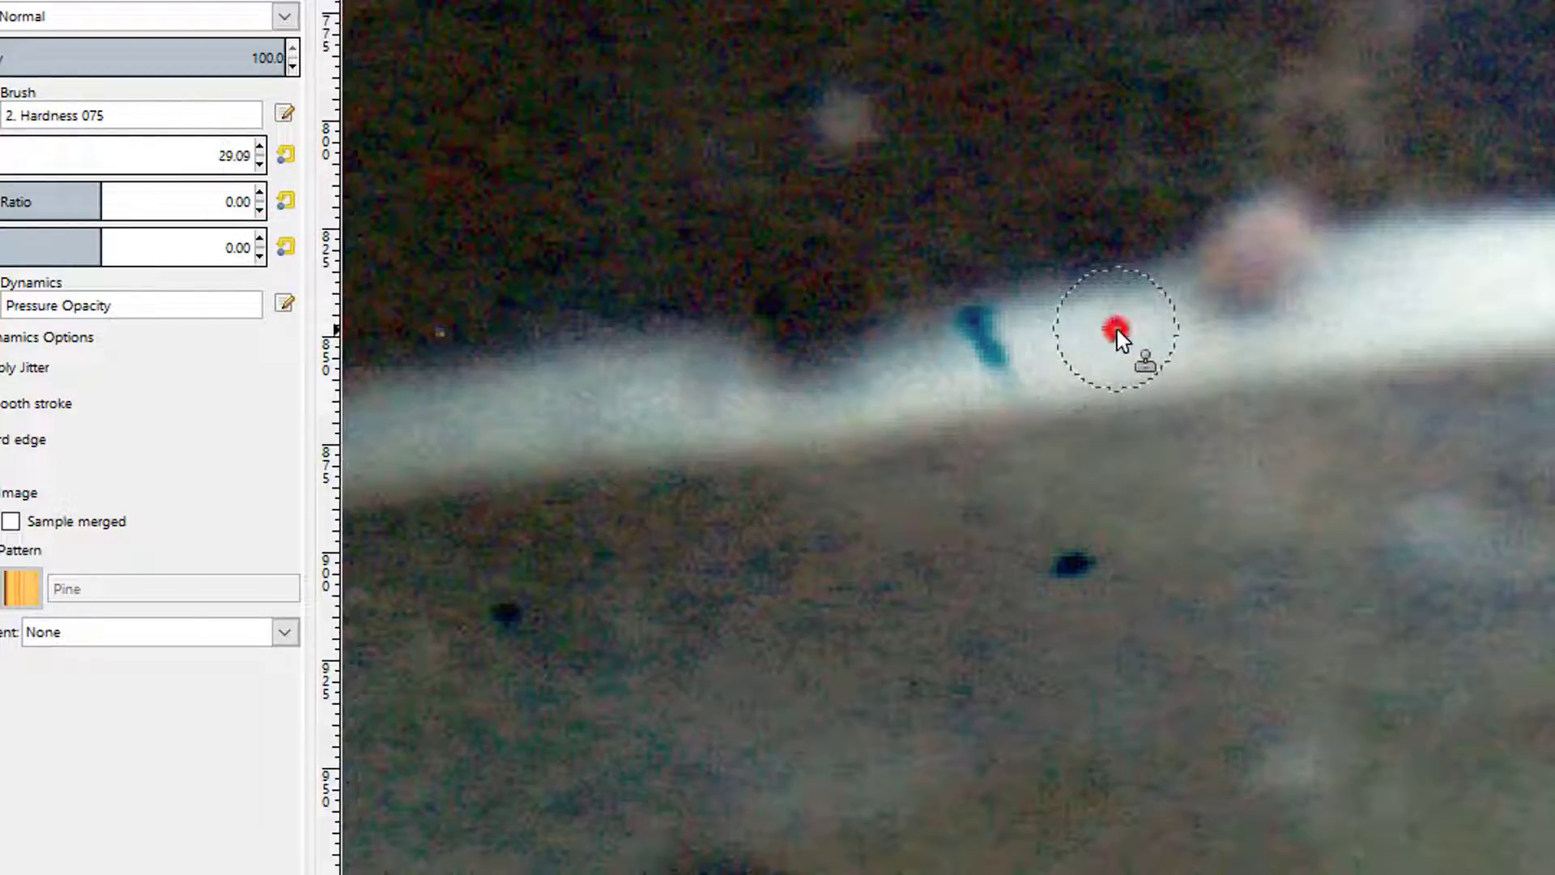
left_click(1003, 337)
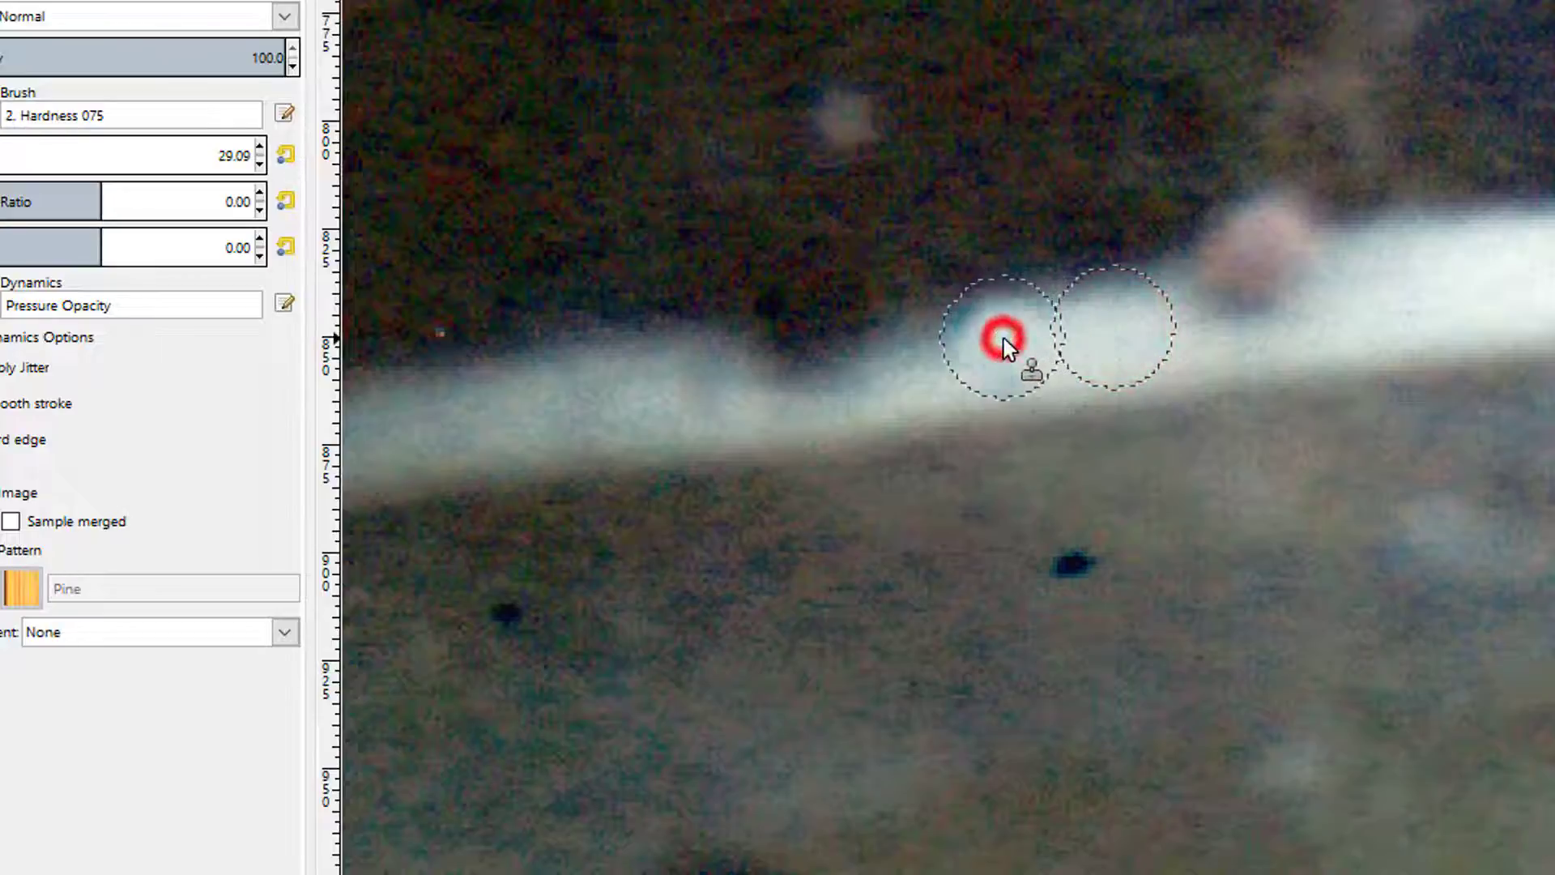
left_click(1012, 347)
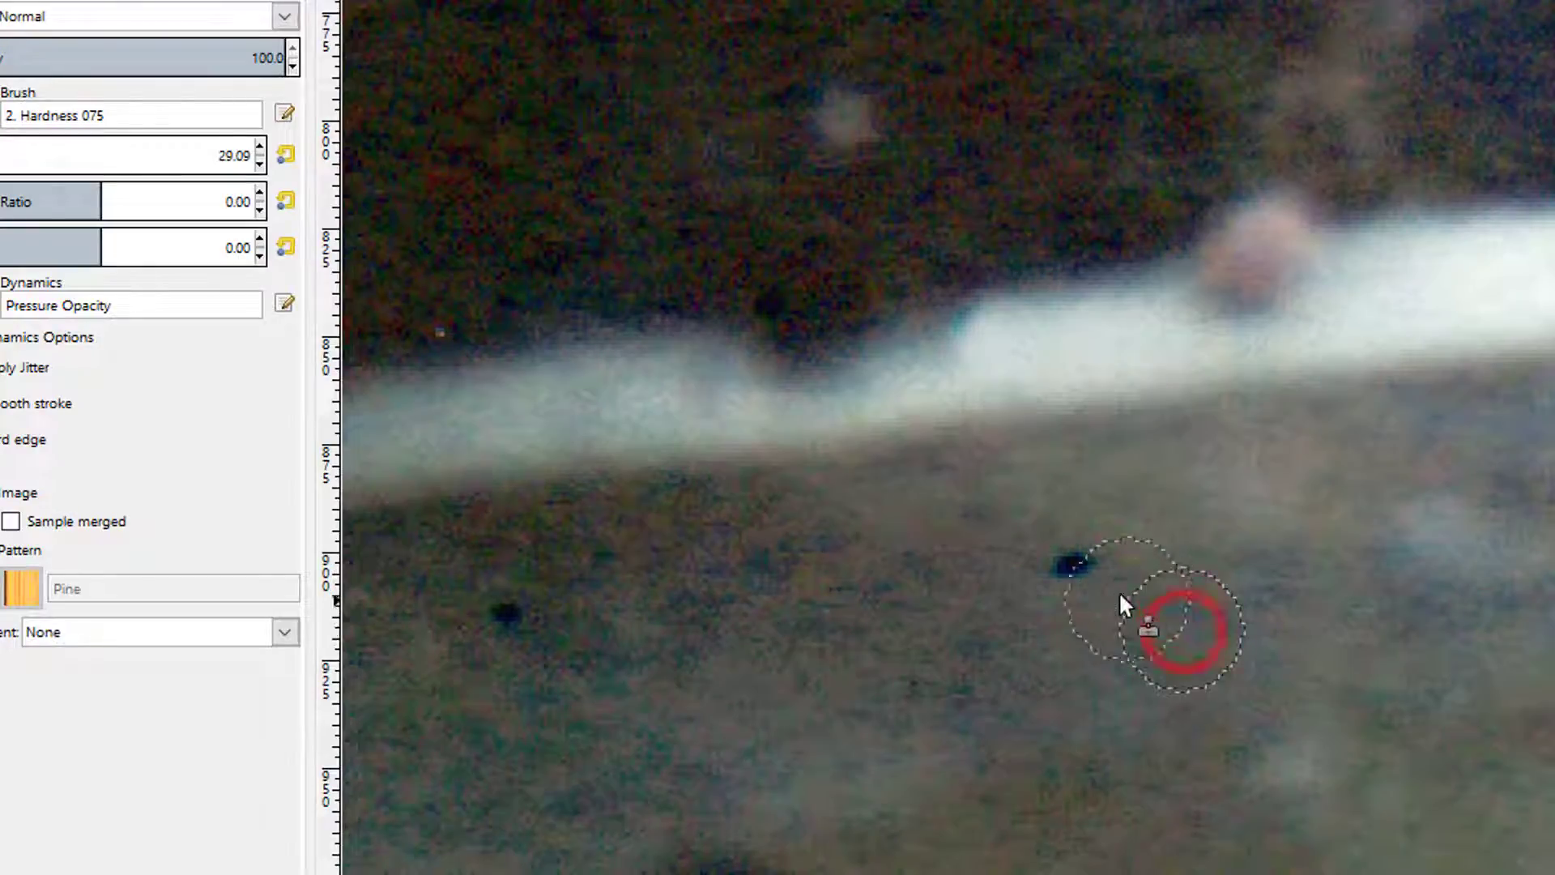
Step: Clone out the two dark specks in the water below the pond rim, sampling matching water close to each one
left_click(1083, 575)
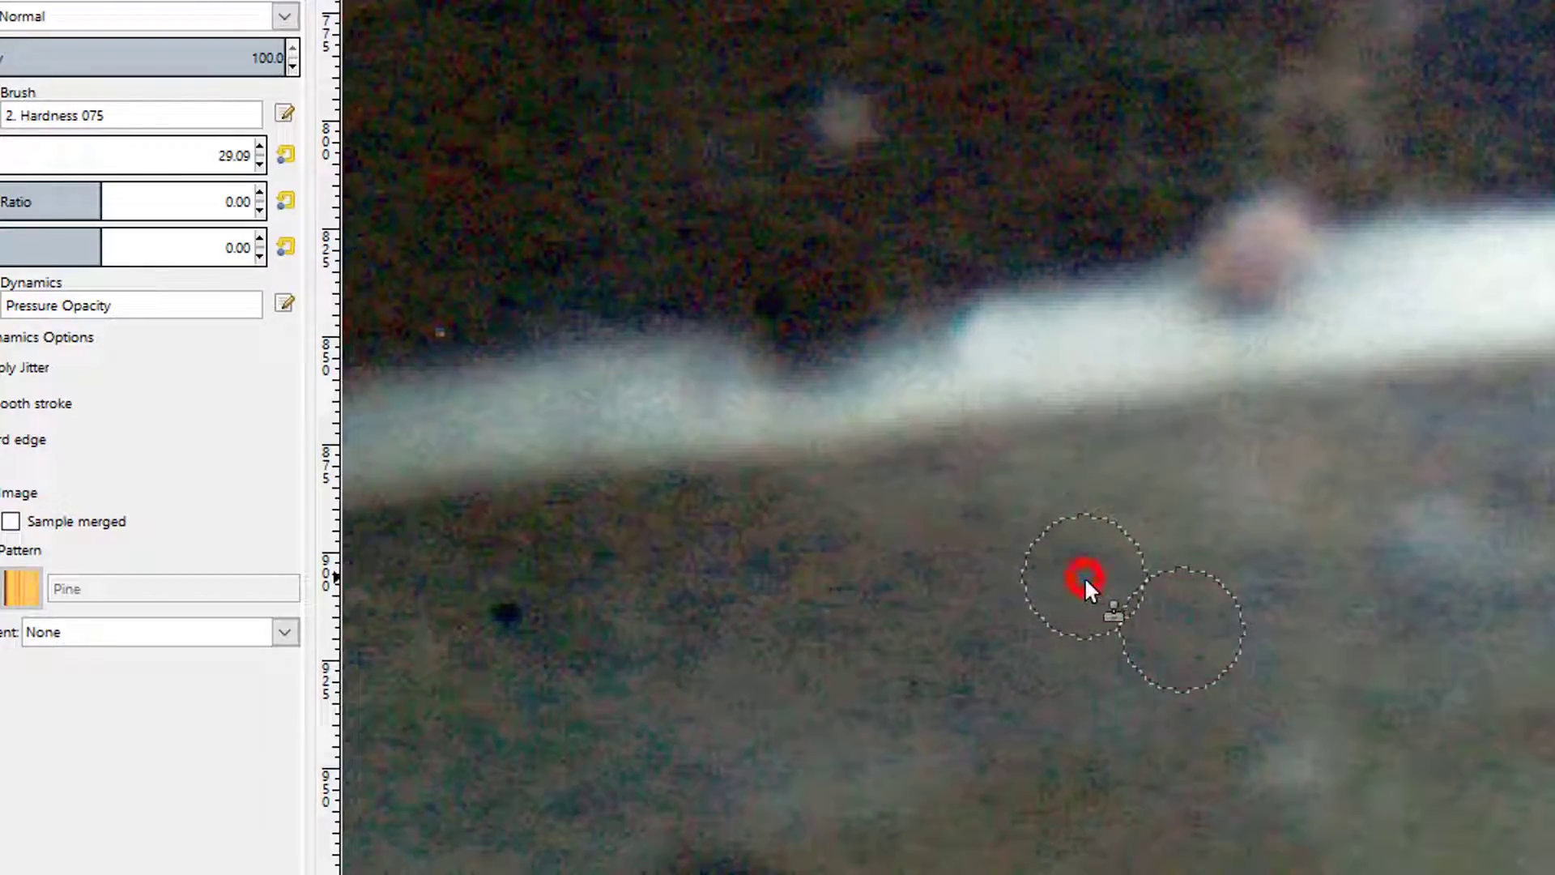
left_click(506, 629)
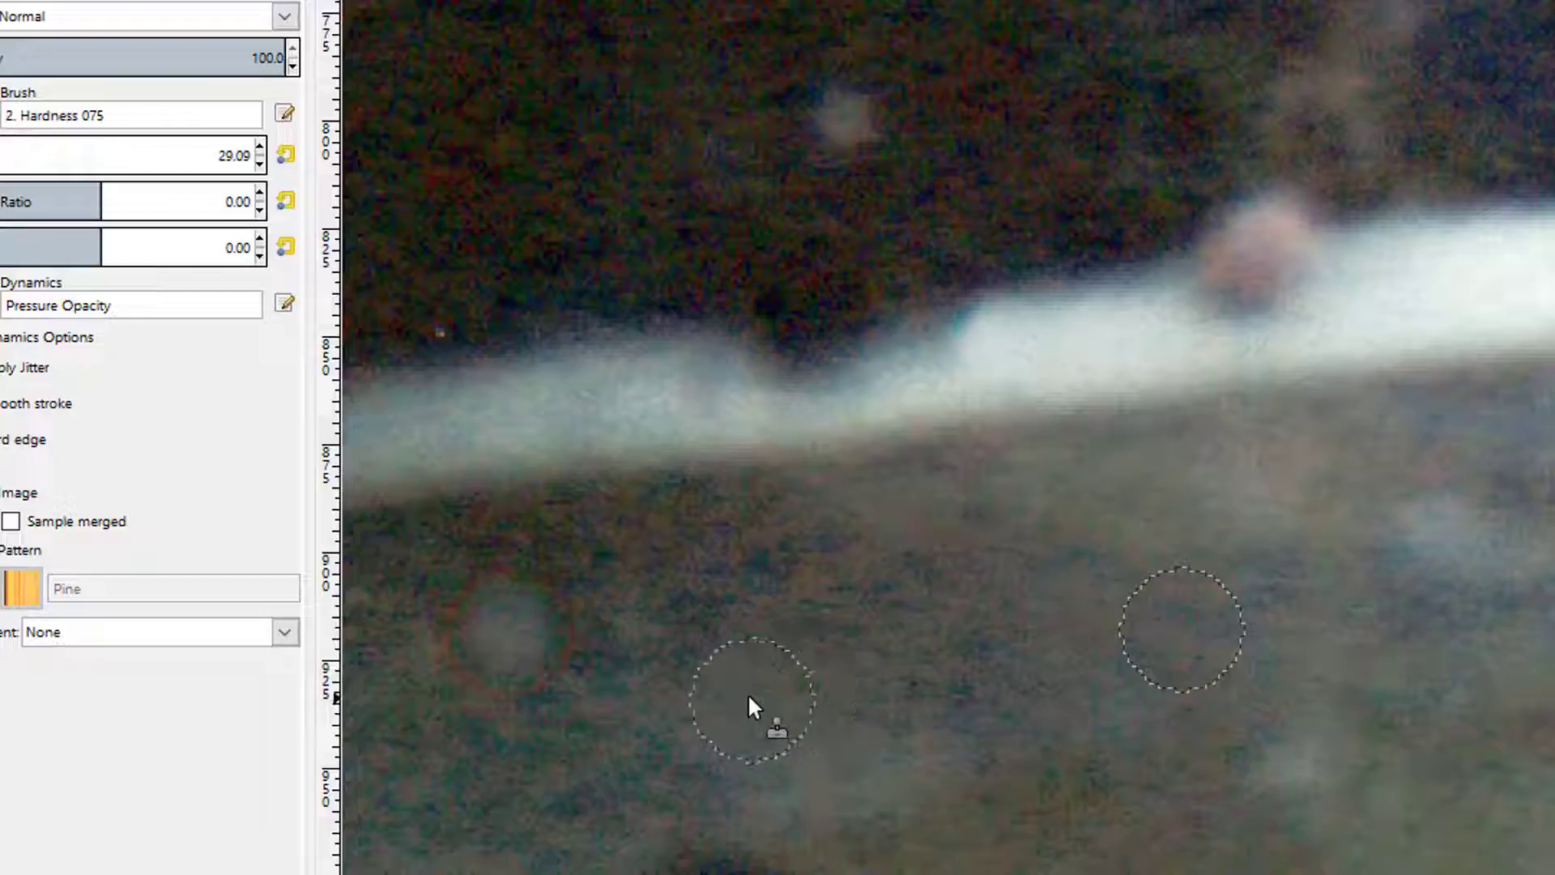
key("ctrl+z")
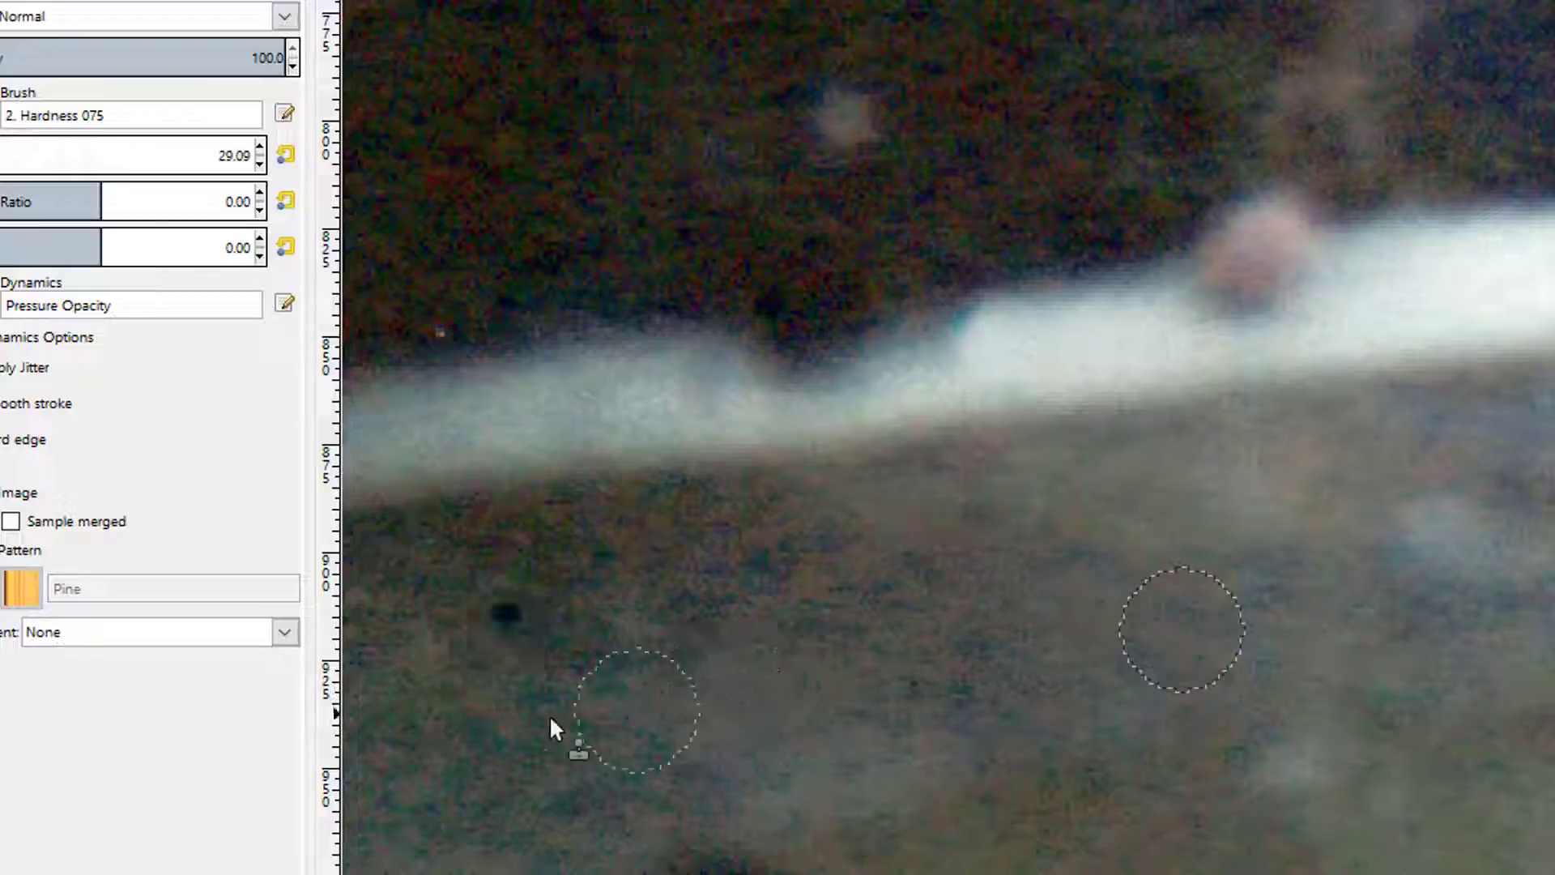
left_click(466, 735, "ctrl")
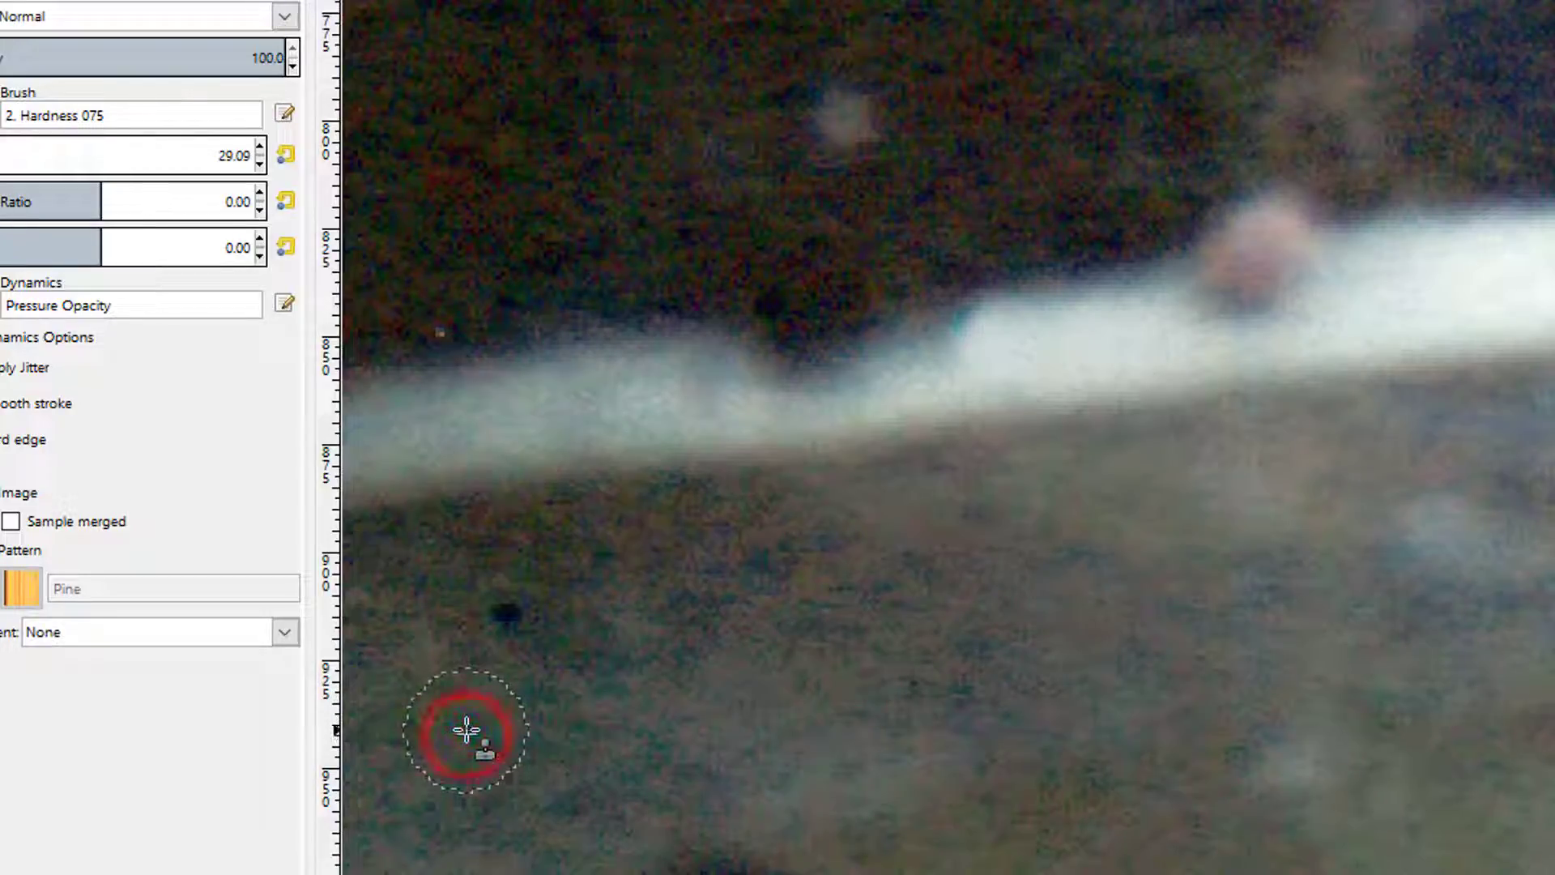
left_click(503, 632)
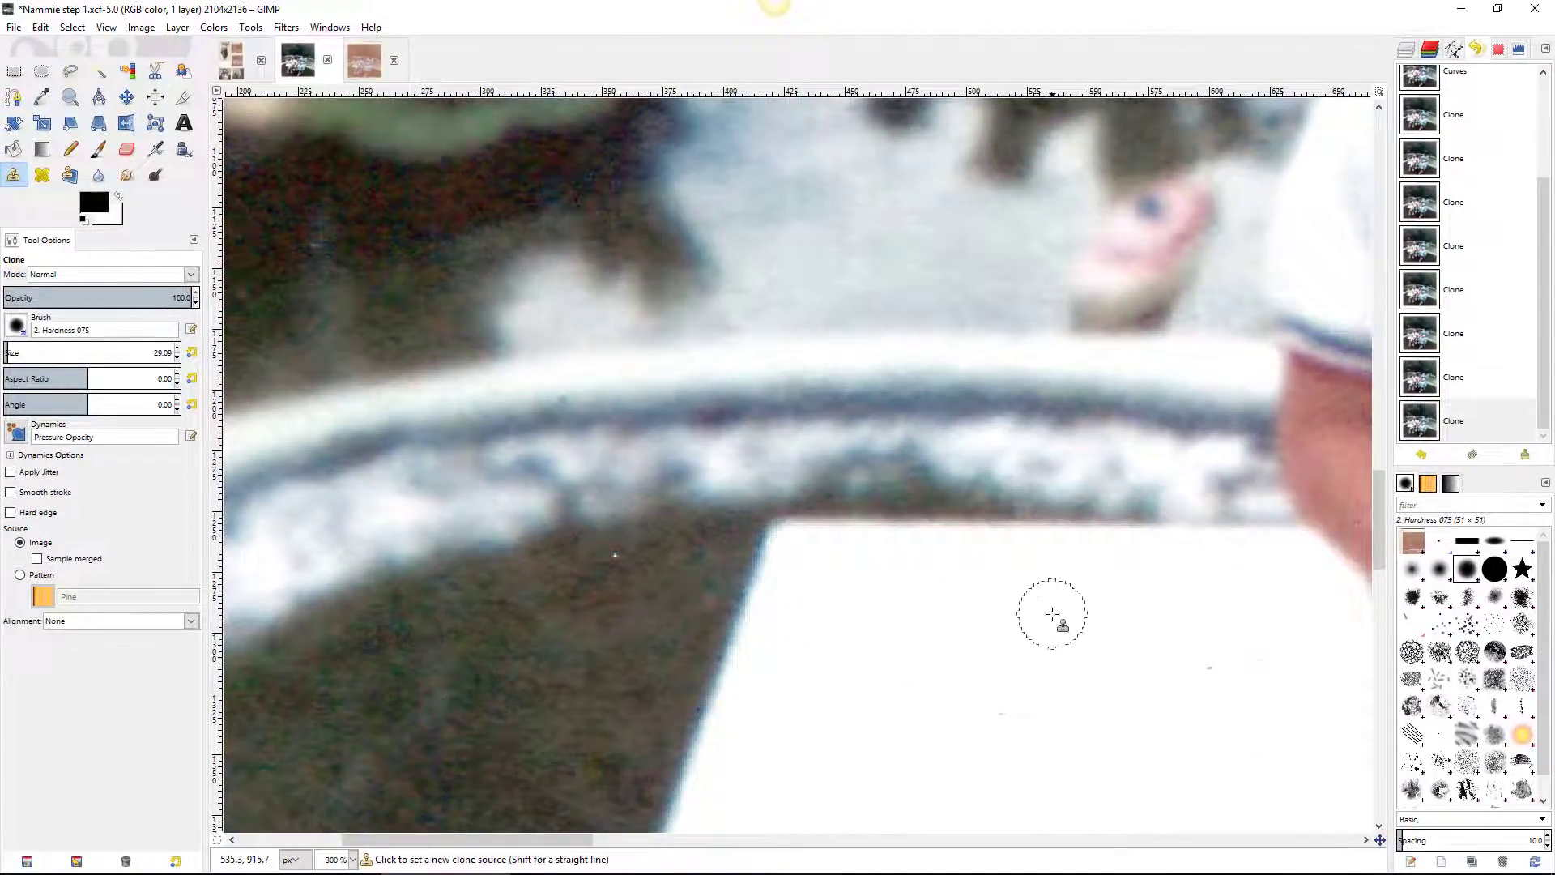
Step: Clone clean blue fabric over the brown mark on the chest of the woman's dress
scroll(1051, 617, "down", 2)
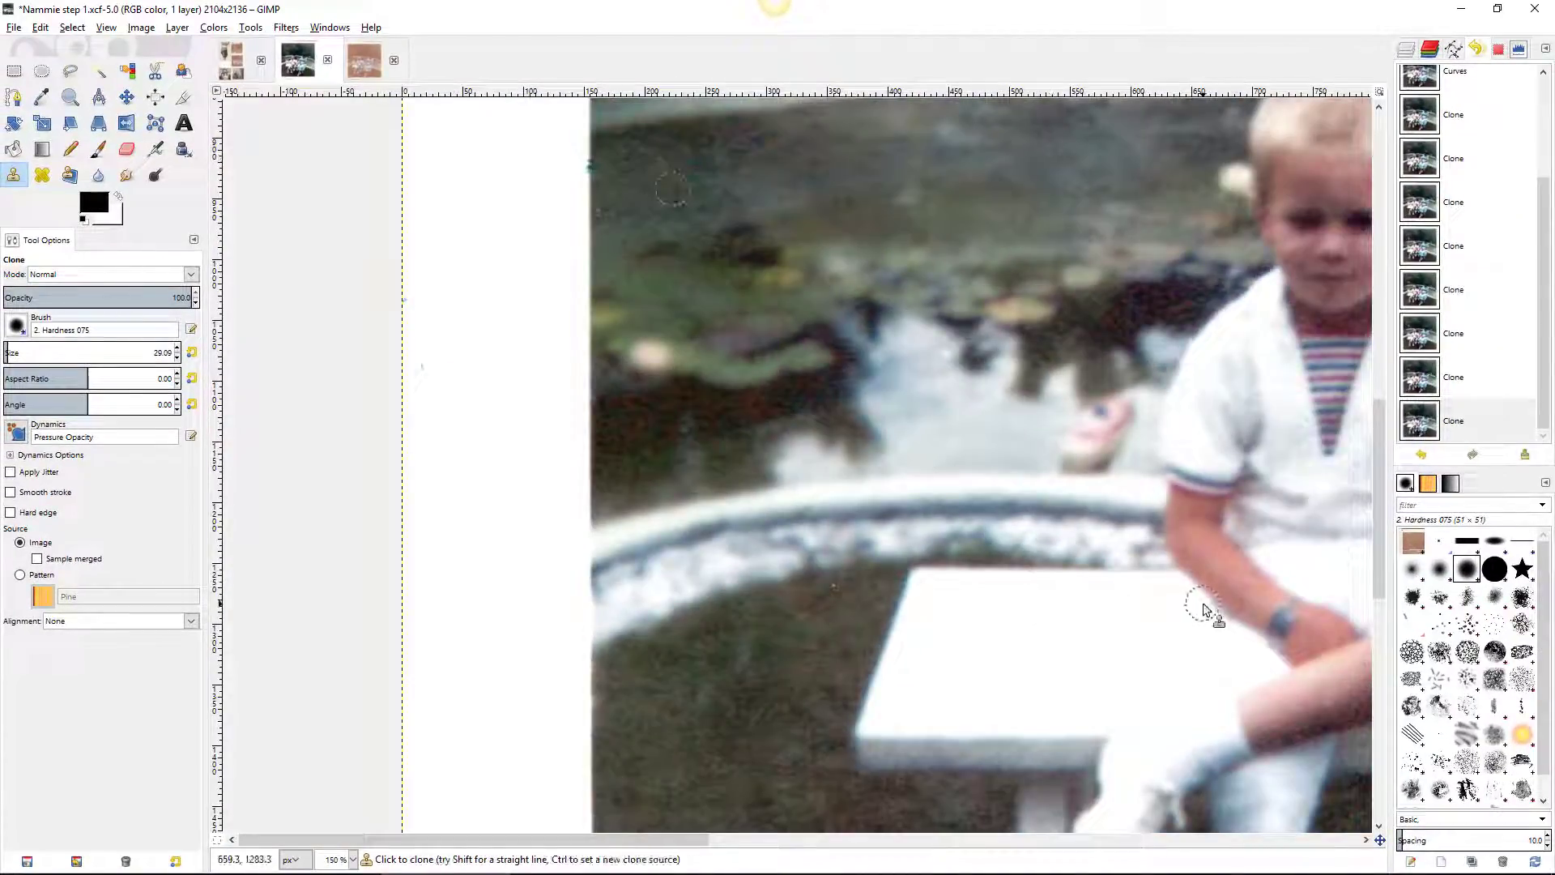
left_click_drag(1203, 603, 994, 585)
left_click_drag(510, 577, 264, 663)
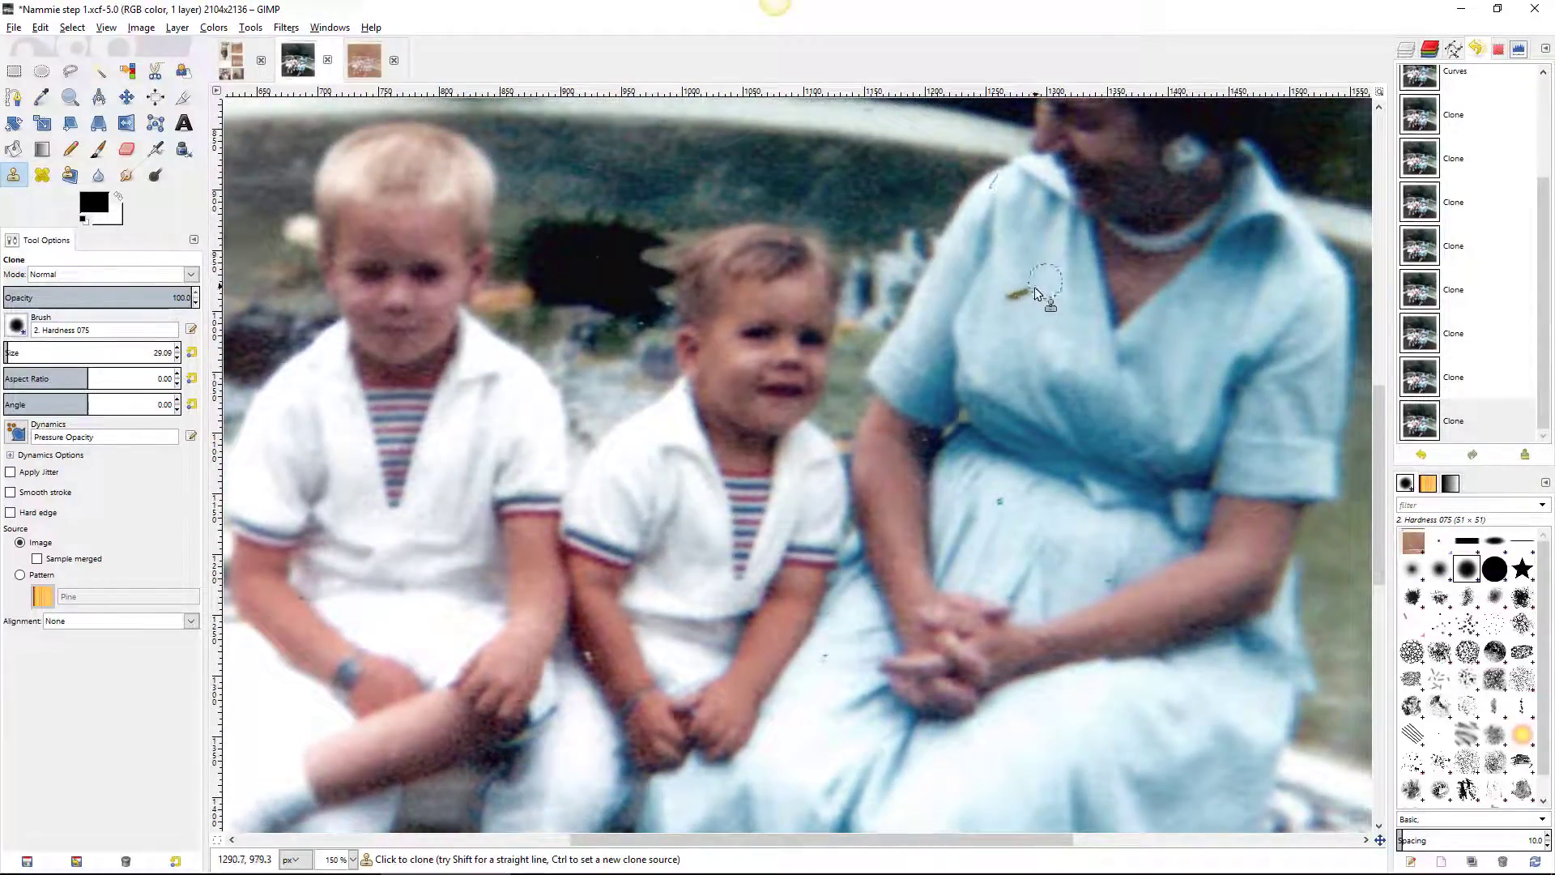
scroll(1033, 287, "up", 3)
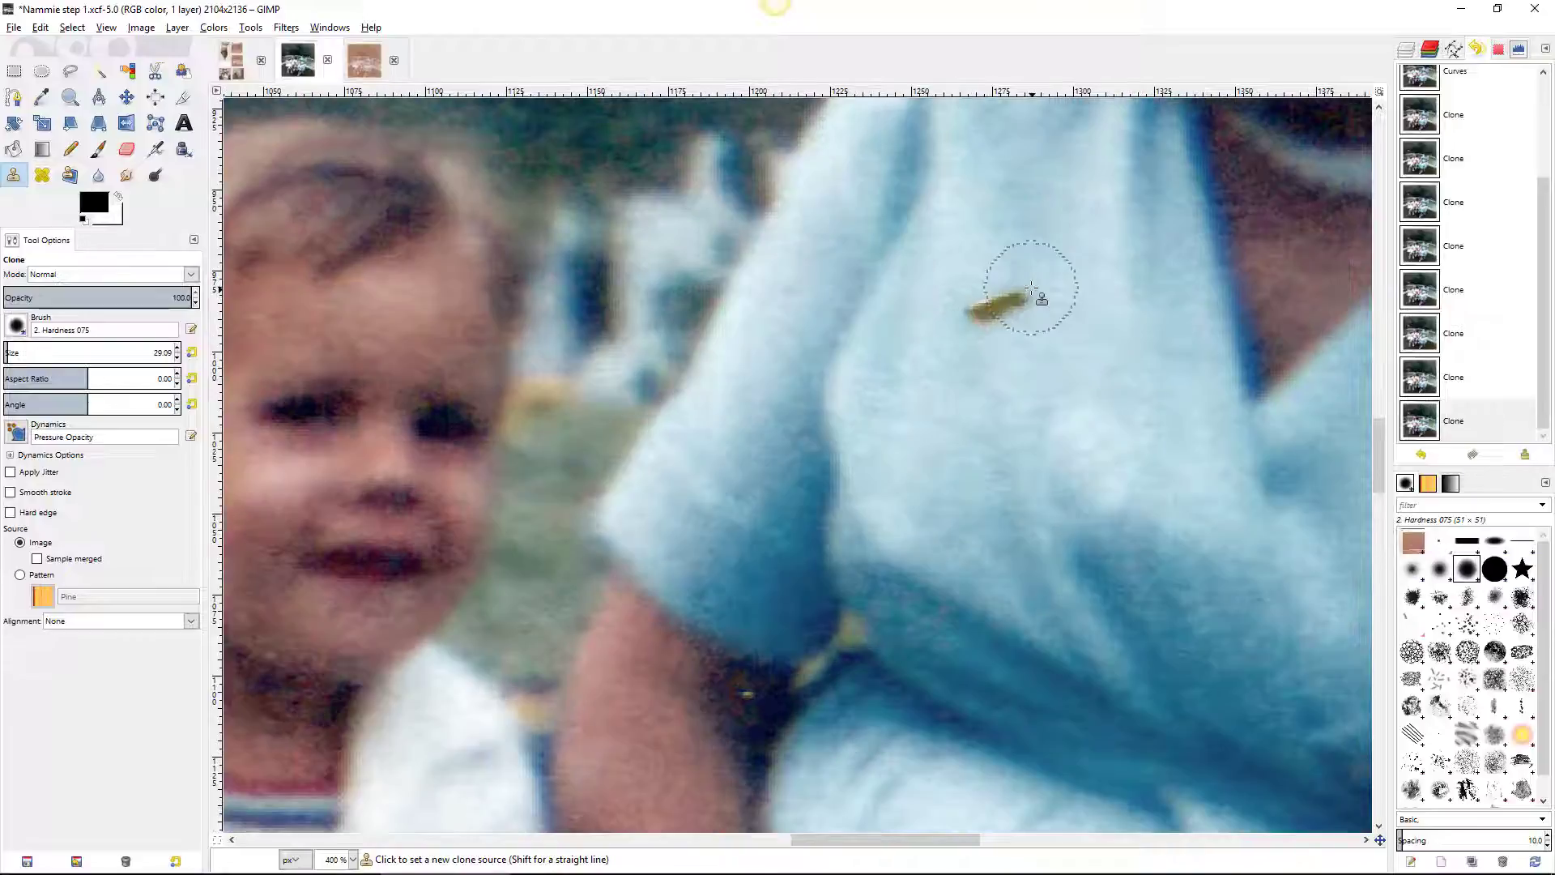
left_click(1032, 368, "ctrl")
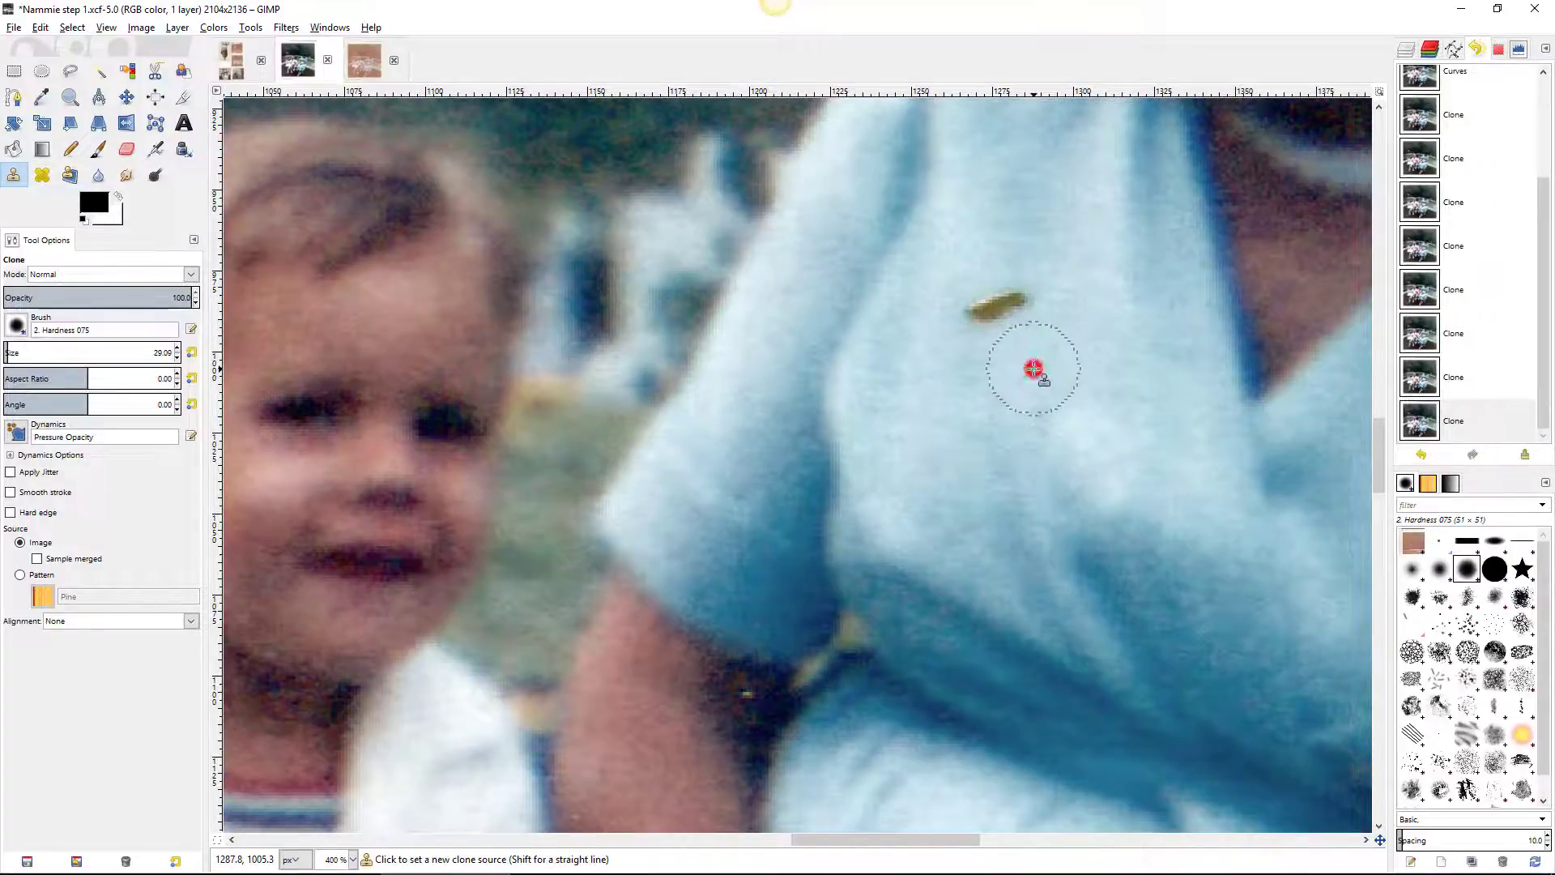
left_click(998, 317)
left_click(998, 313)
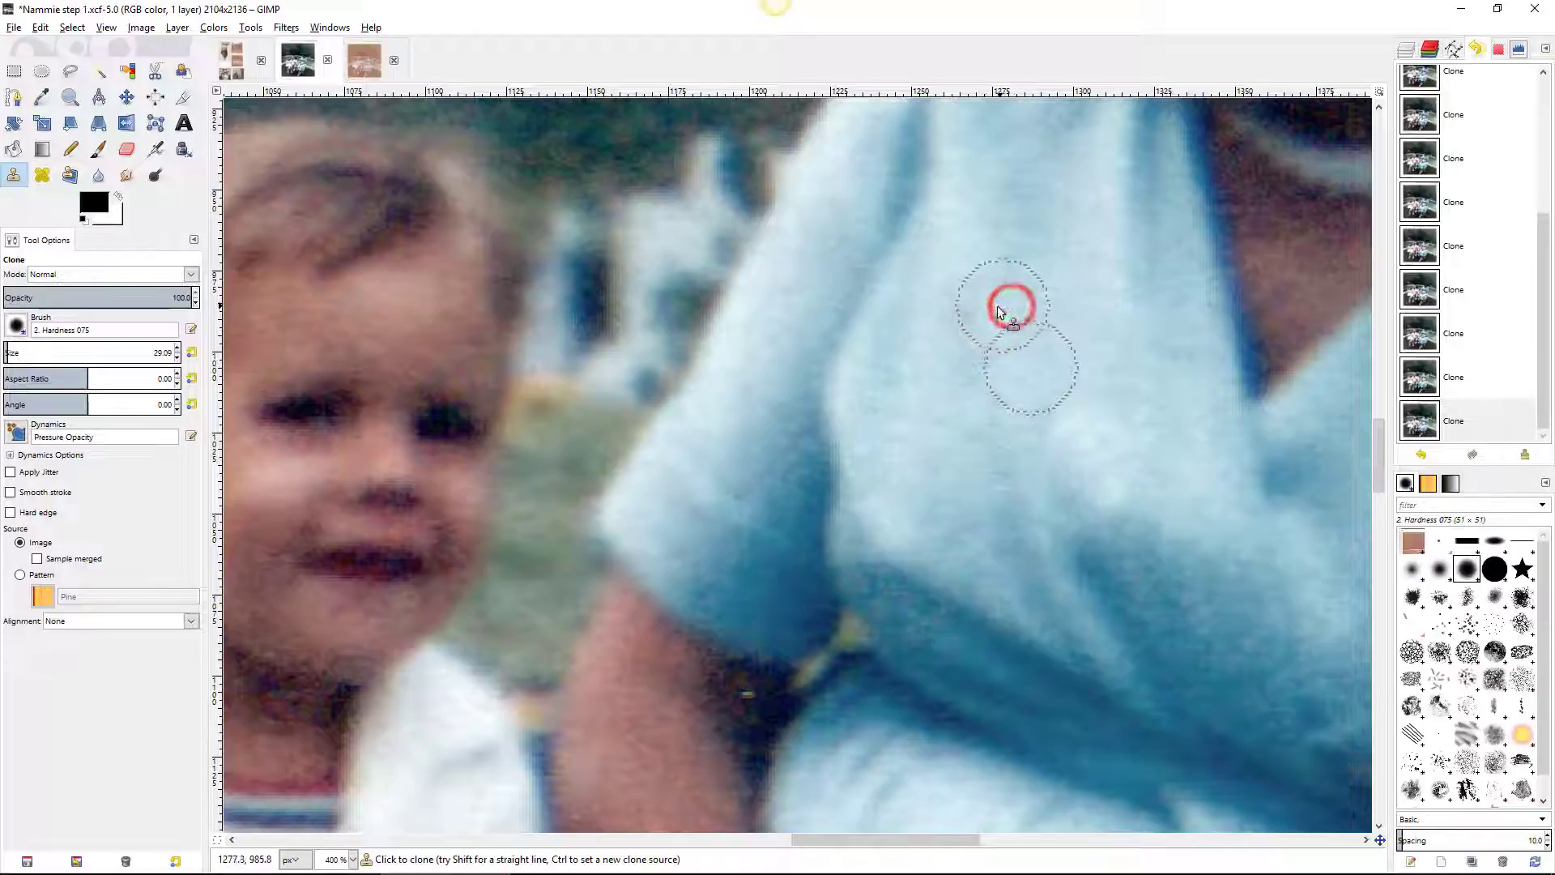
left_click(972, 315)
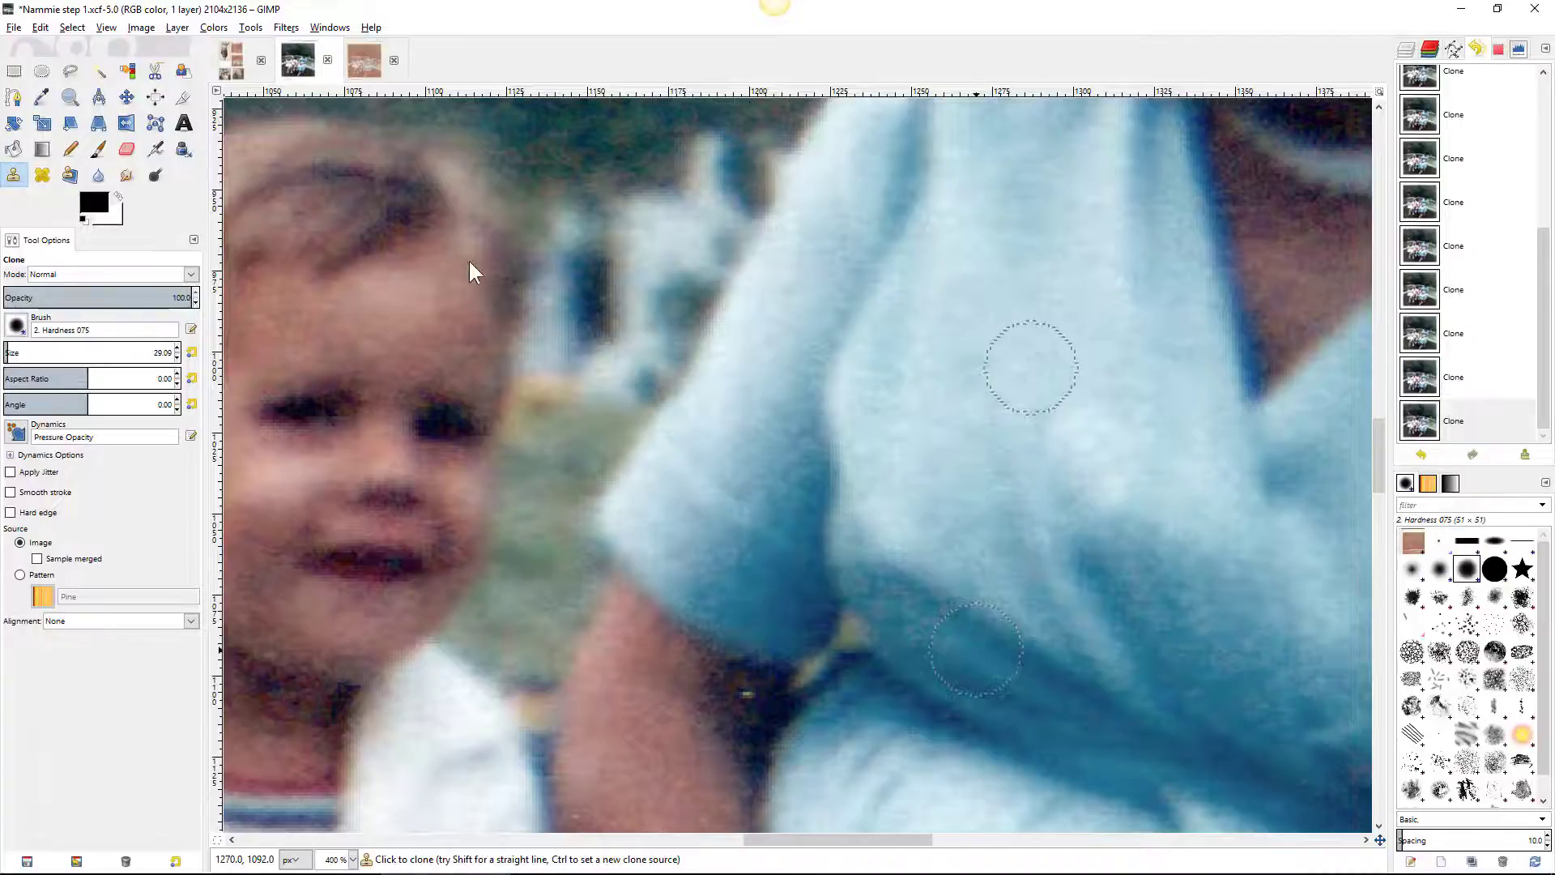
Step: Clone out the two dark specks on the woman's light blue skirt, sampling clean fabric close to each one
scroll(848, 371, "down", 5)
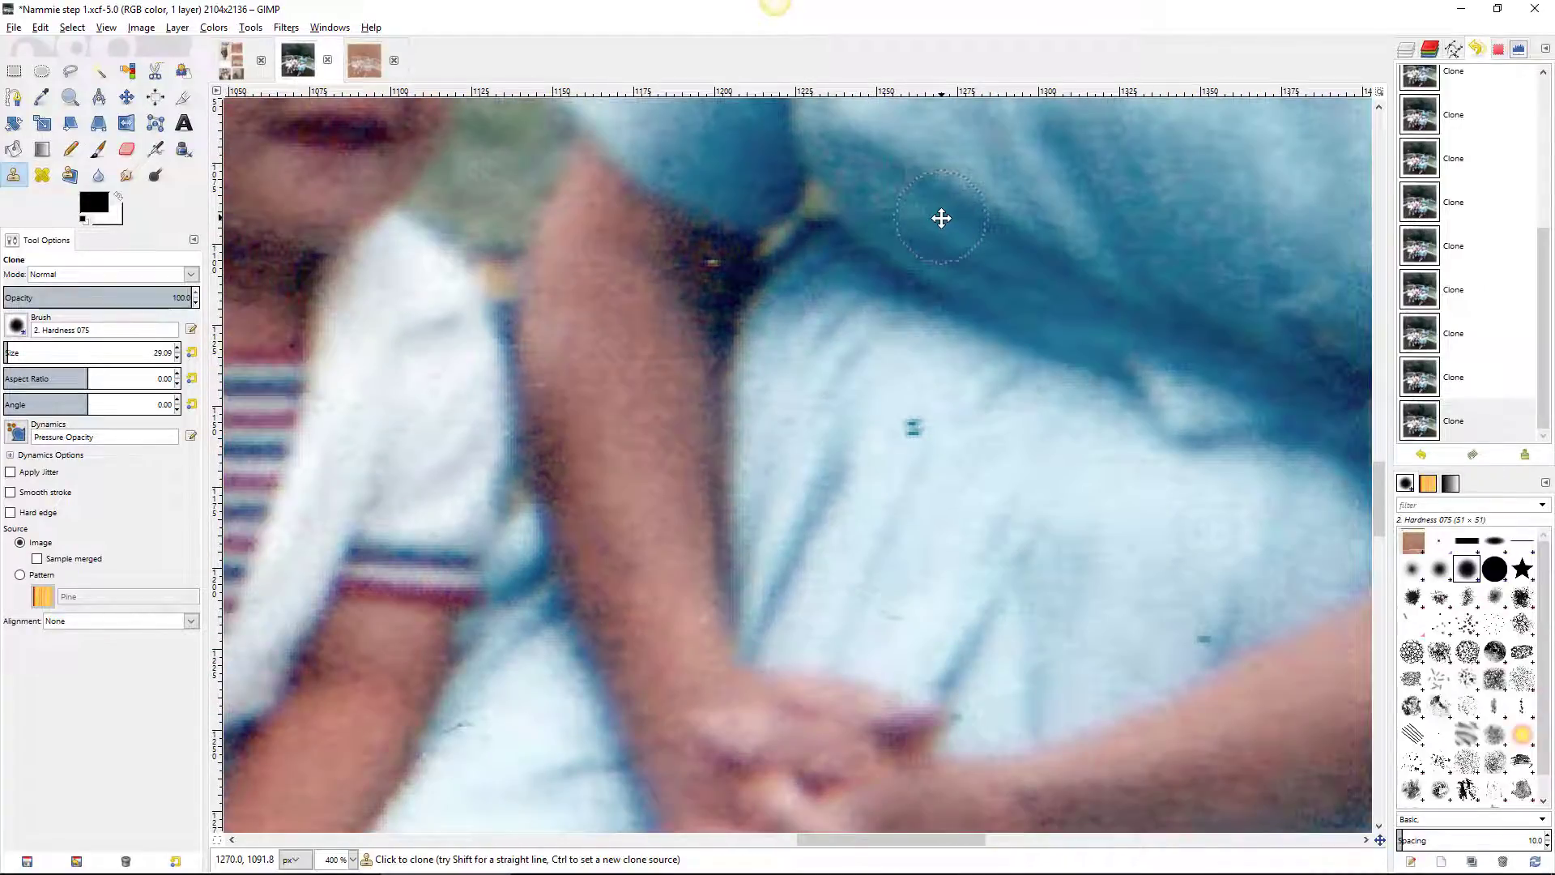
left_click(1002, 453, "ctrl")
left_click(919, 434)
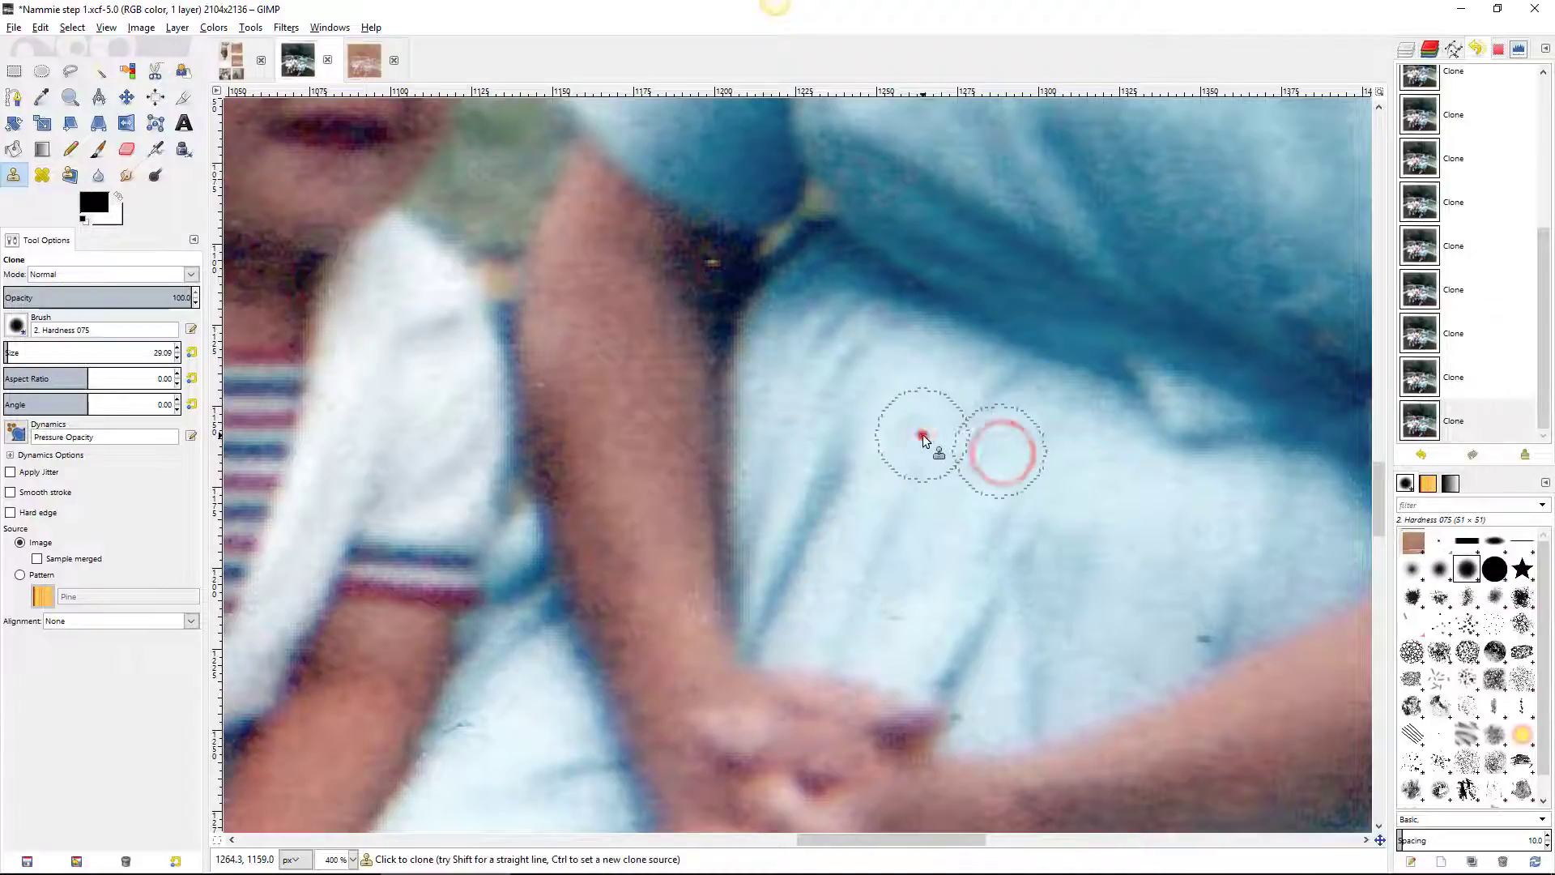
left_click(1192, 565, "ctrl")
left_click(1193, 629)
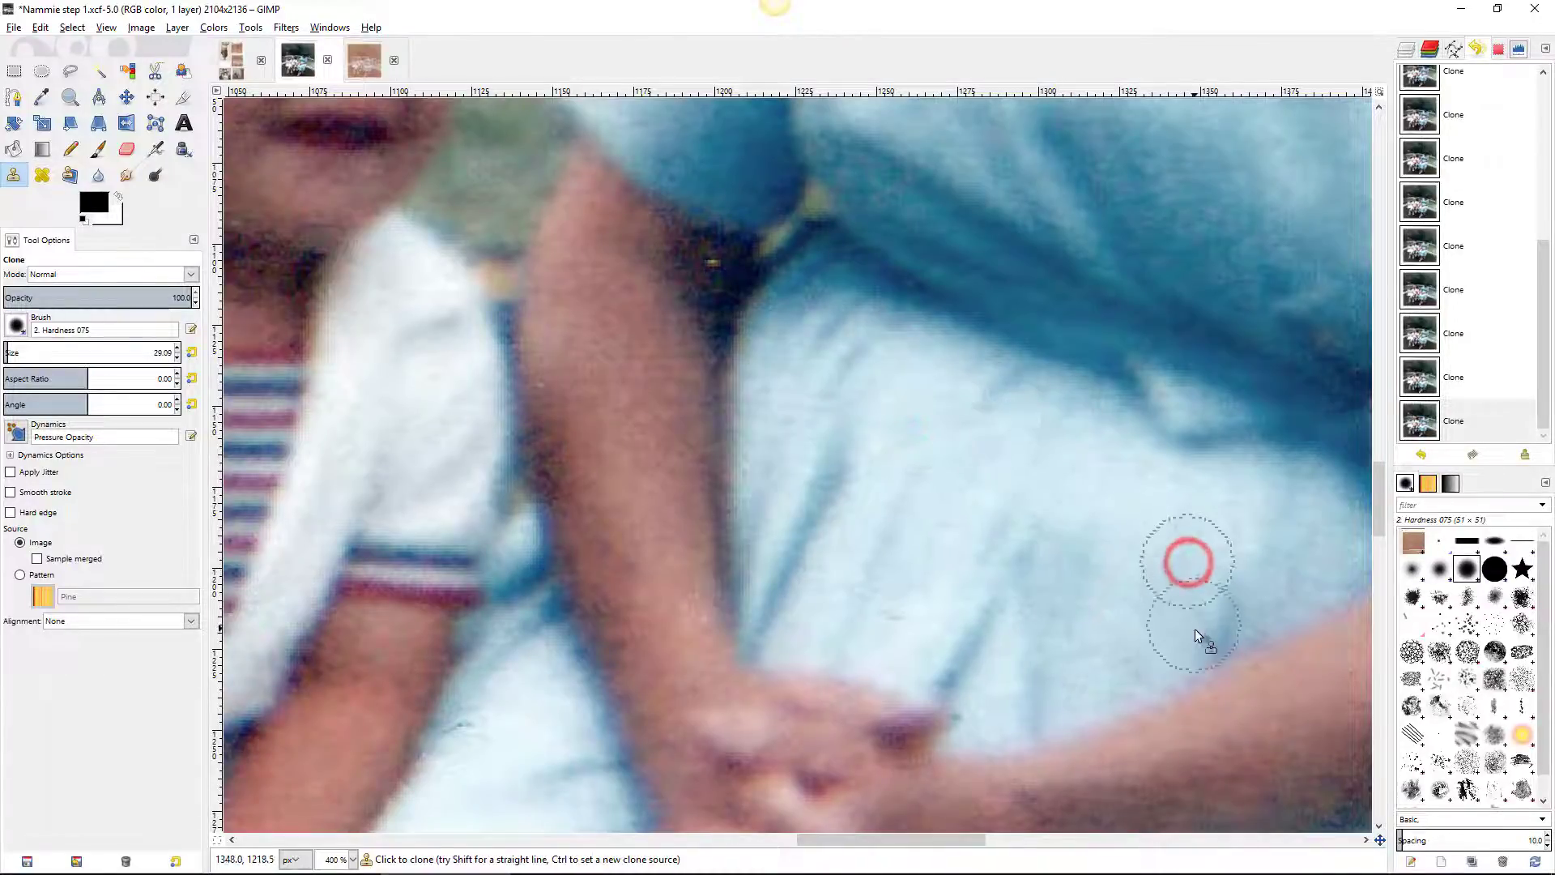
Step: Enlarge the clone brush to 66.09 and cover the black line along the photo's top border with clean white paper
scroll(1090, 493, "down", 2)
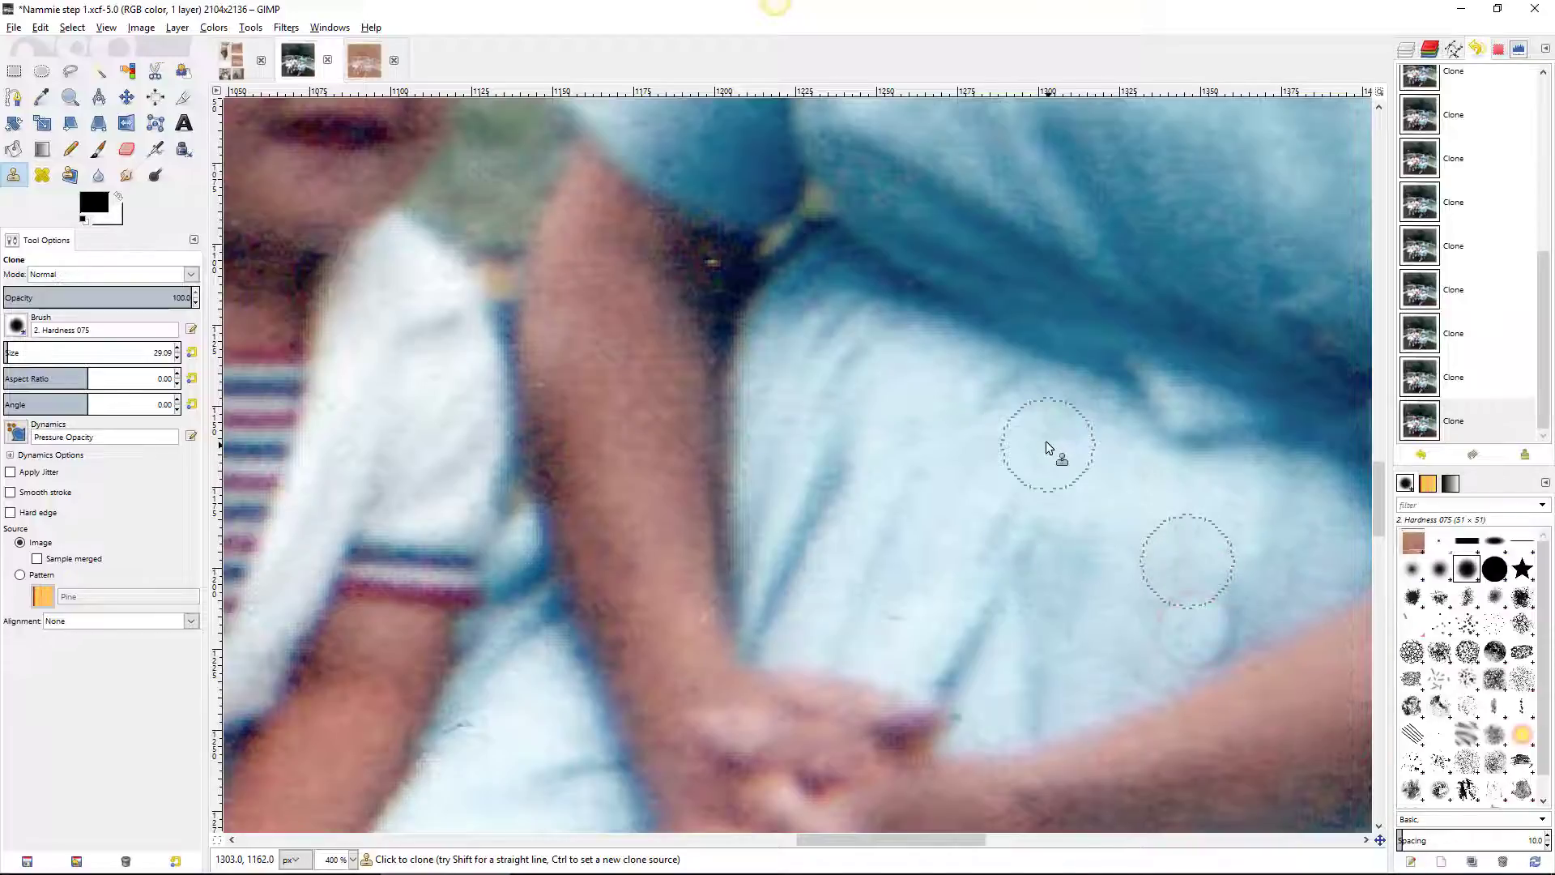
scroll(1035, 434, "down", 4)
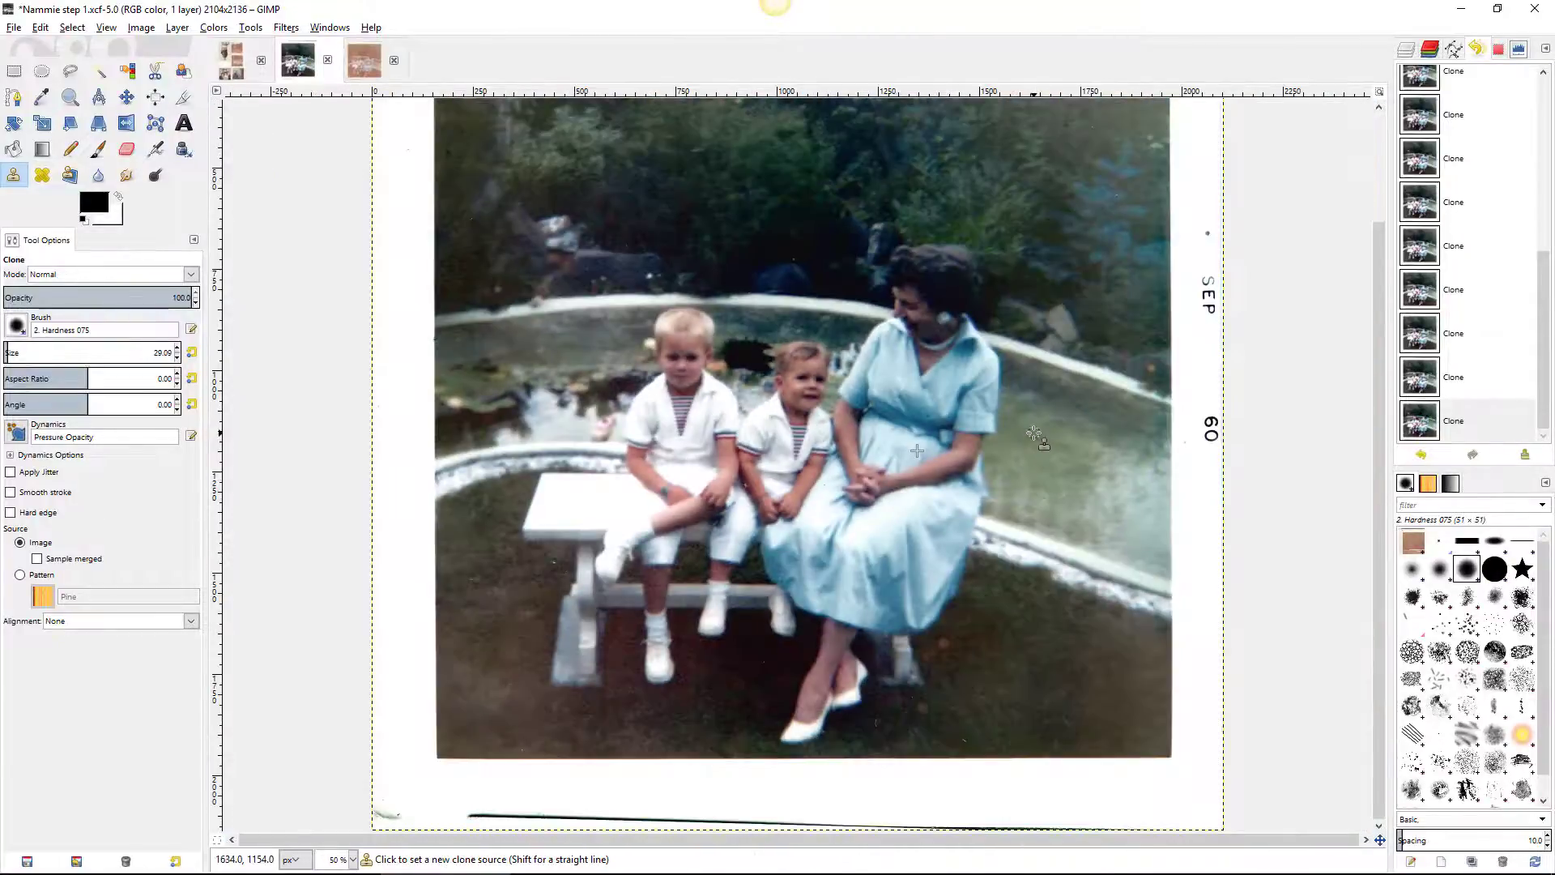
scroll(1035, 433, "down", 1)
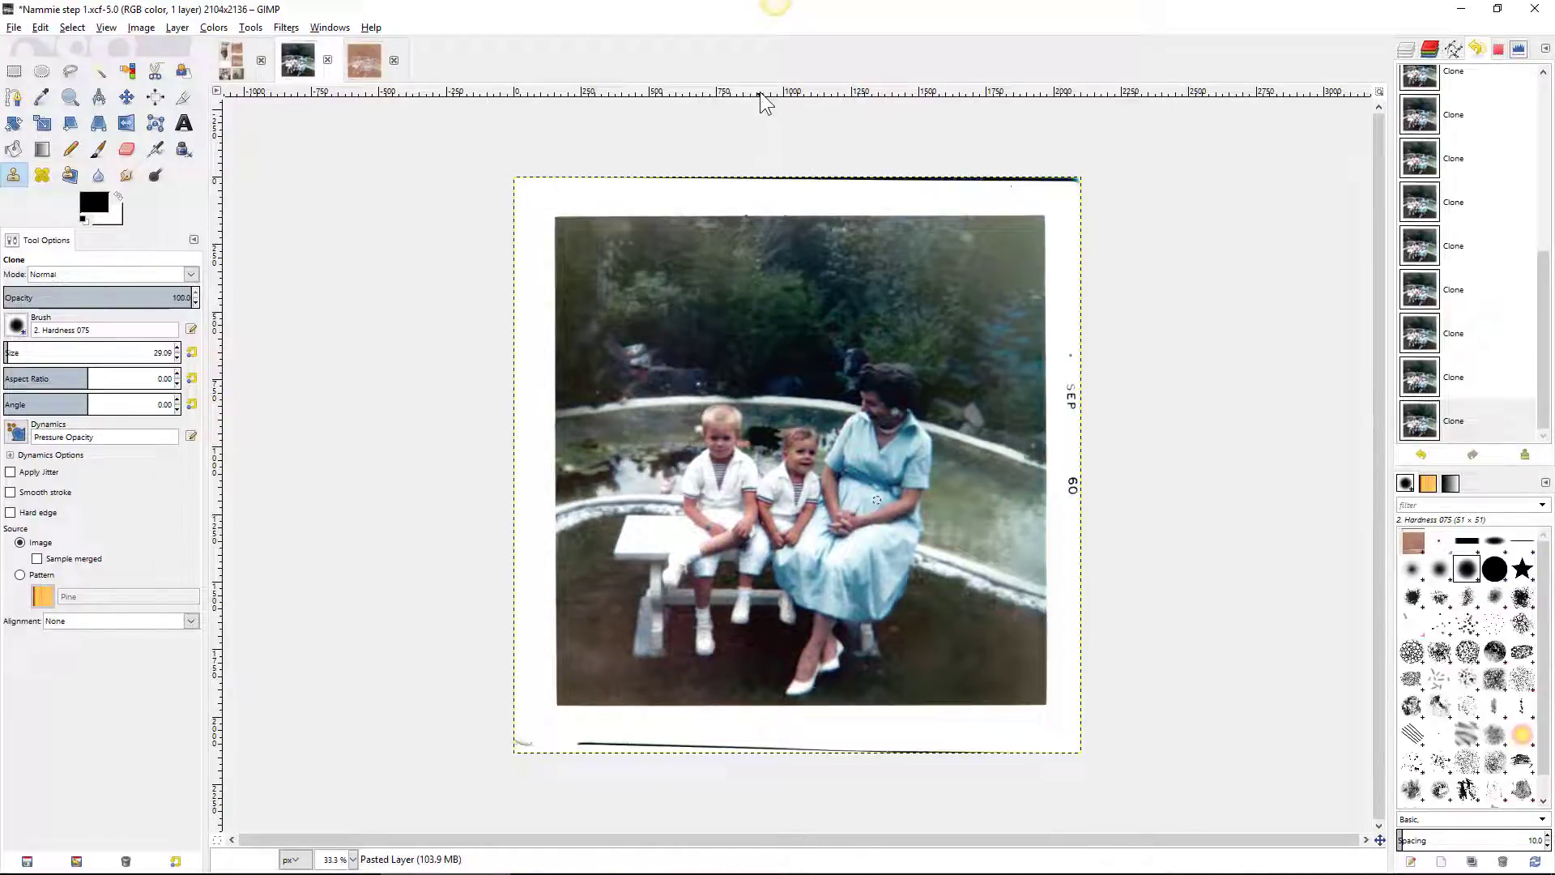
mouse_move(769, 92)
left_mouse_down()
mouse_move(767, 226)
mouse_move(764, 94)
left_mouse_up()
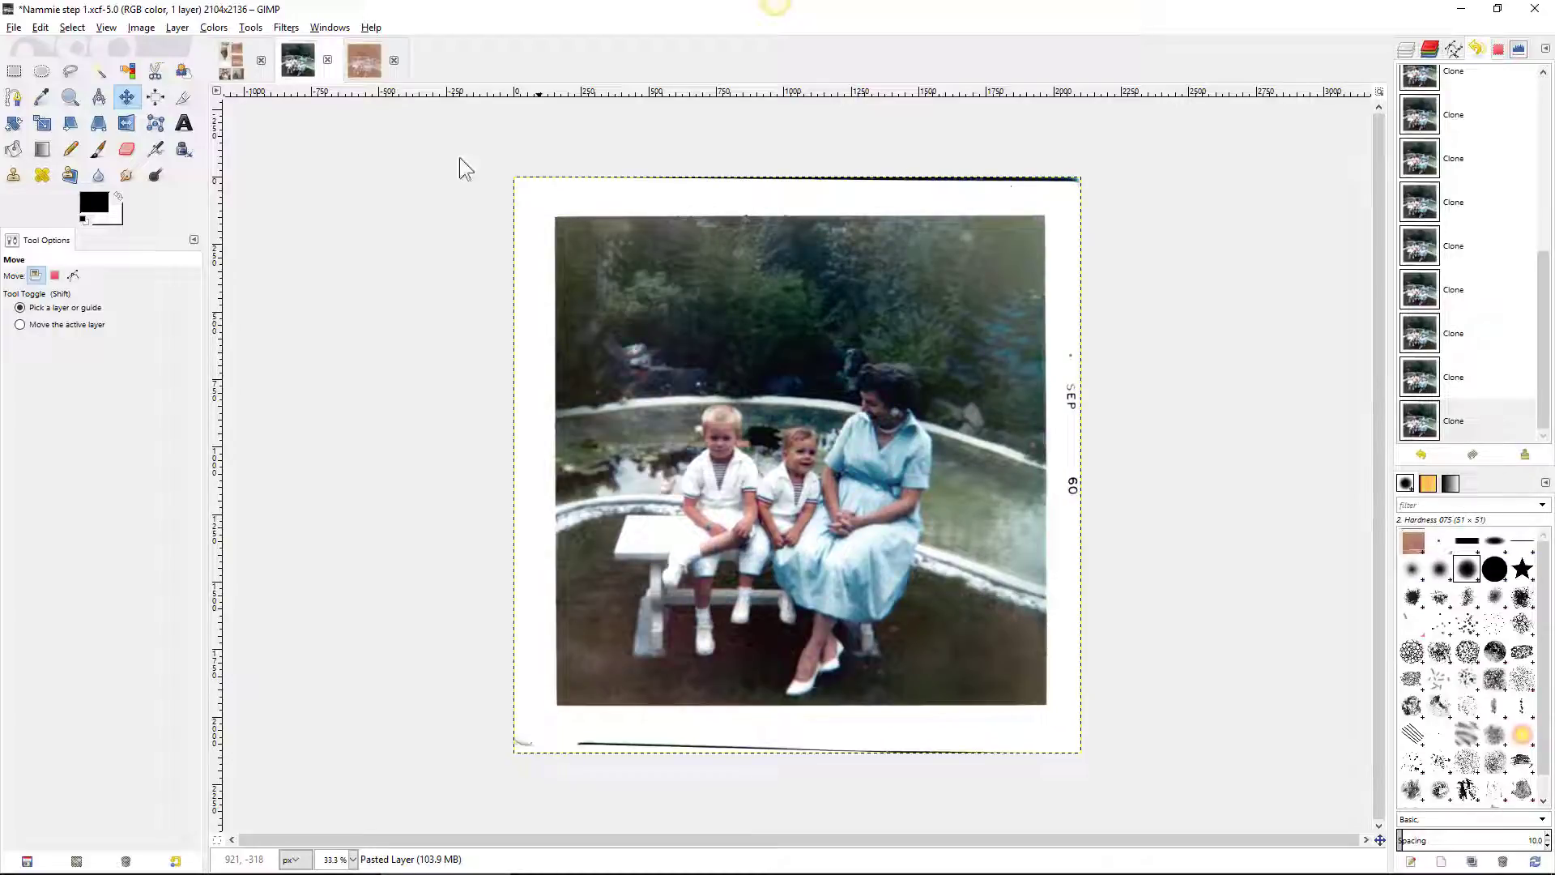
left_click(13, 175)
left_click(685, 197, "ctrl")
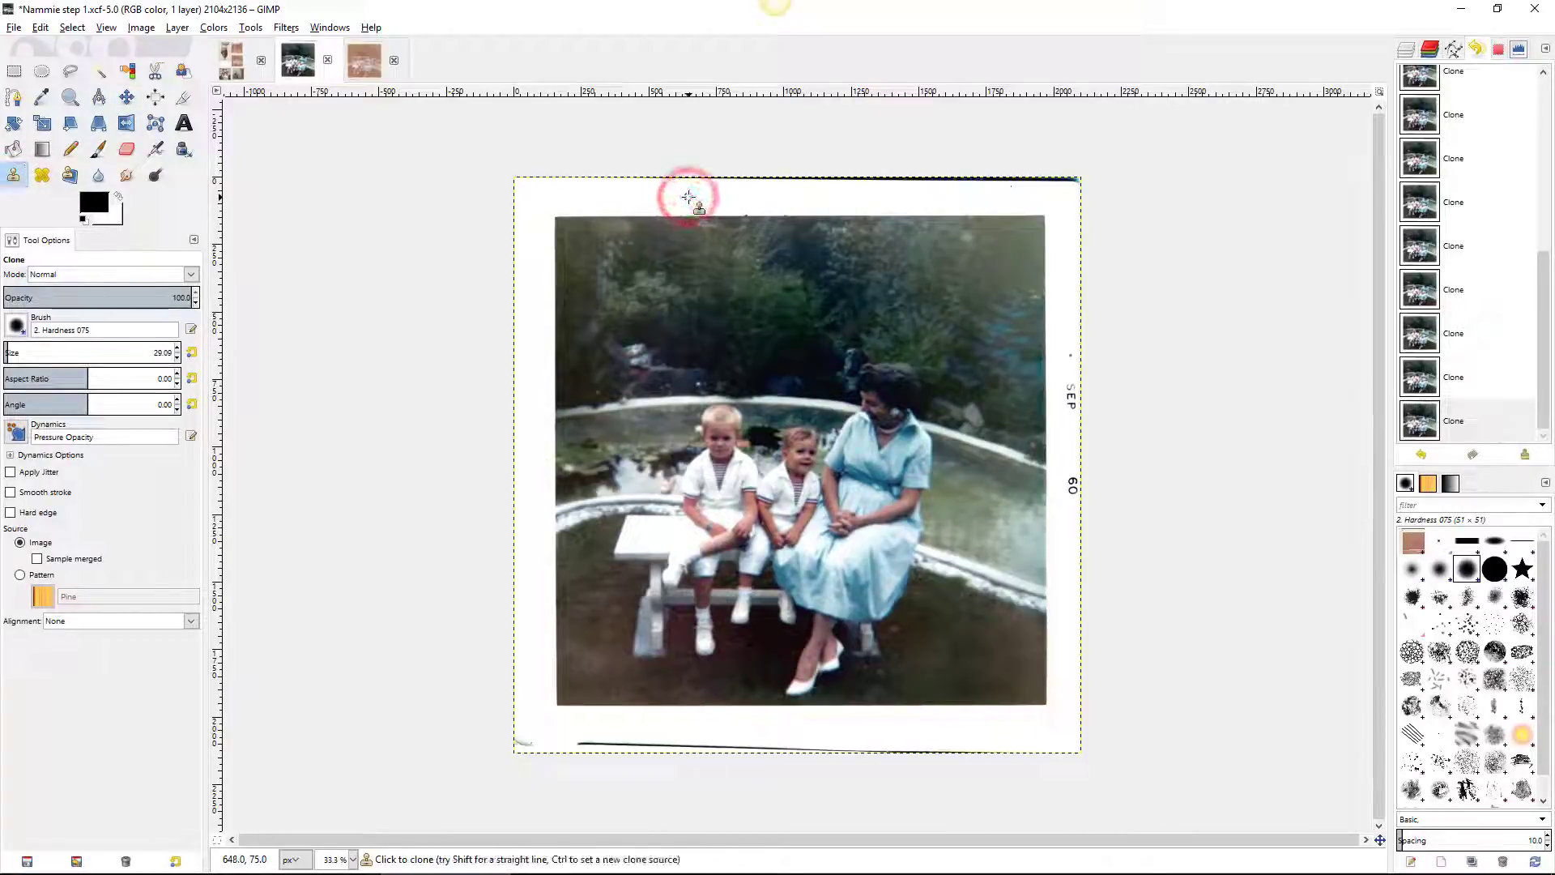
key("bracketright")
key("bracketright")
key("bracketright")
key("bracketright")
key("bracketright")
key("bracketright")
key("bracketright")
key("bracketright")
key("bracketright")
key("bracketright")
key("bracketright")
key("bracketright")
key("bracketright")
key("bracketright")
key("bracketright")
key("bracketright")
key("bracketright")
key("bracketright")
key("bracketright")
key("bracketright")
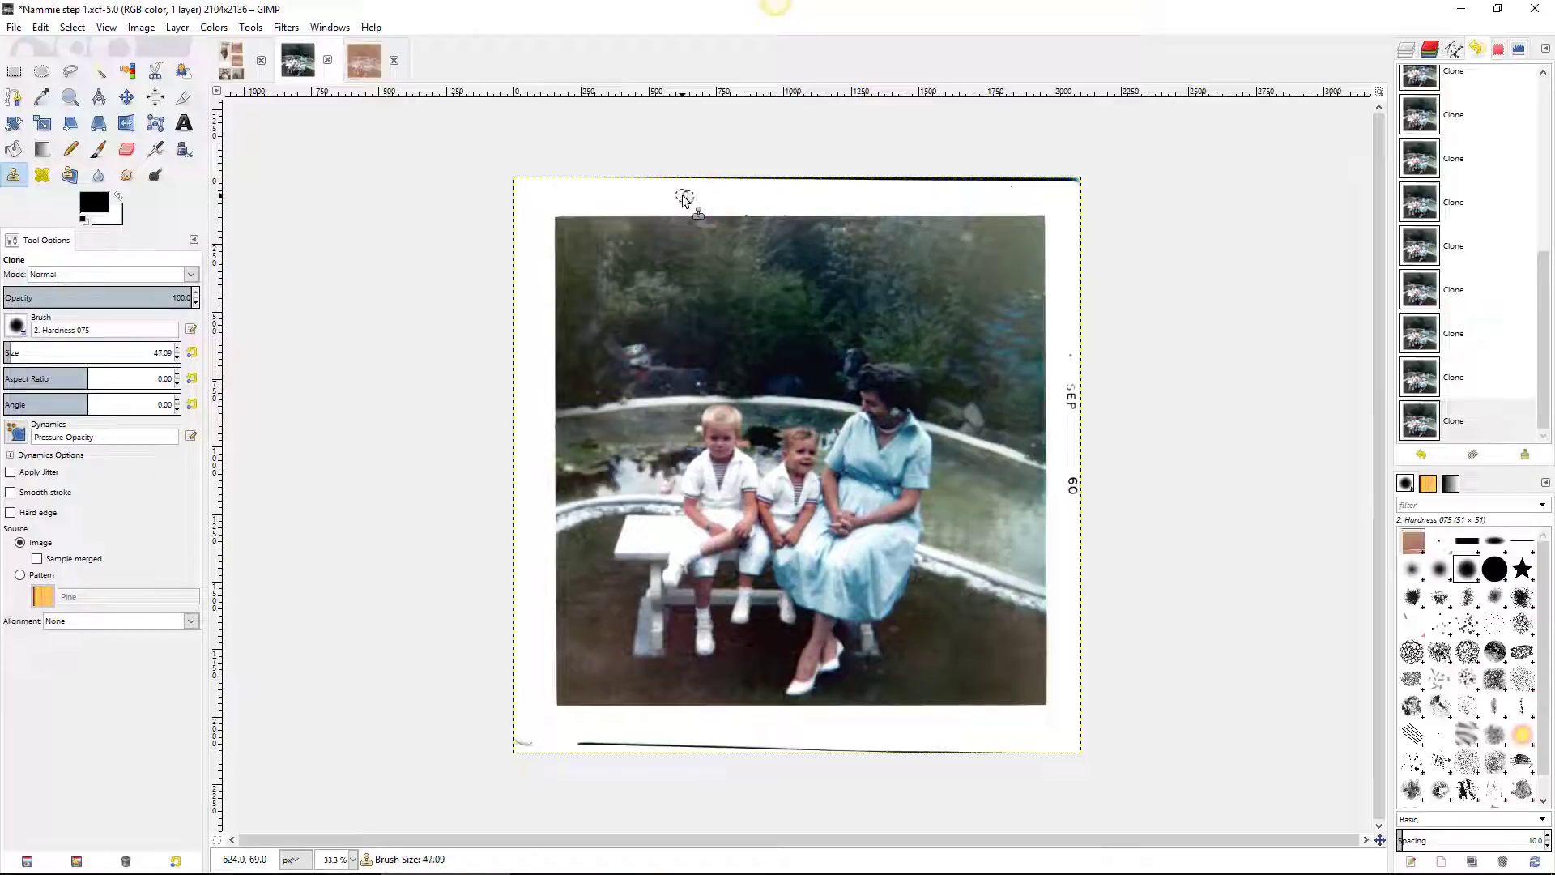
key("bracketright")
key("bracketright")
key("bracketright")
key("bracketright")
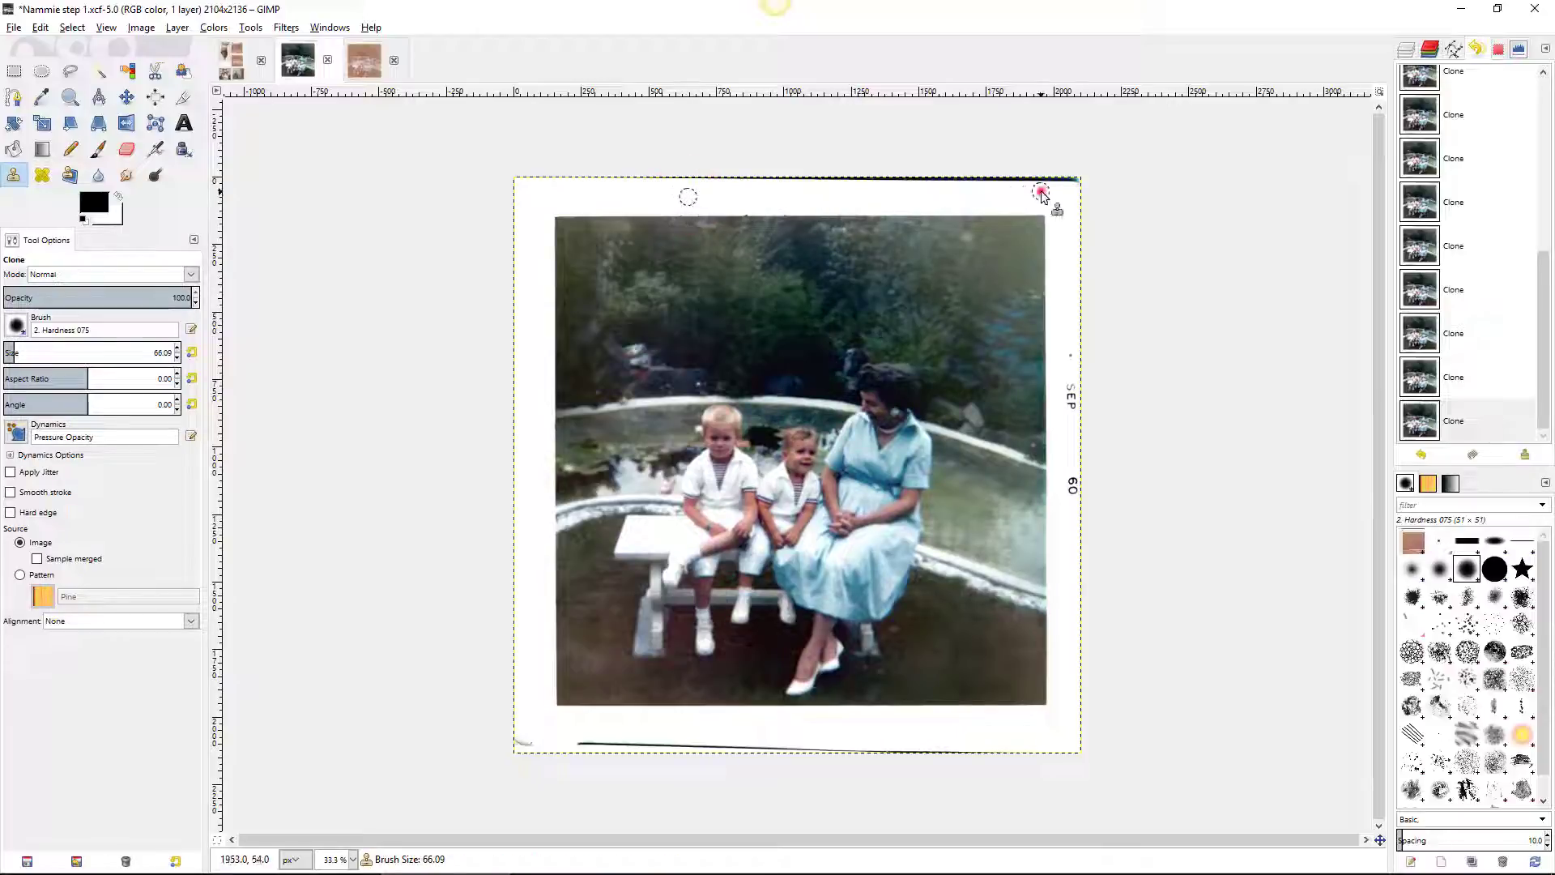
mouse_move(1041, 193)
left_mouse_down()
mouse_move(1073, 180)
mouse_move(1033, 178)
mouse_move(1078, 182)
mouse_move(894, 182)
mouse_move(861, 199)
mouse_move(895, 180)
mouse_move(639, 178)
mouse_move(791, 179)
mouse_move(717, 182)
left_mouse_up()
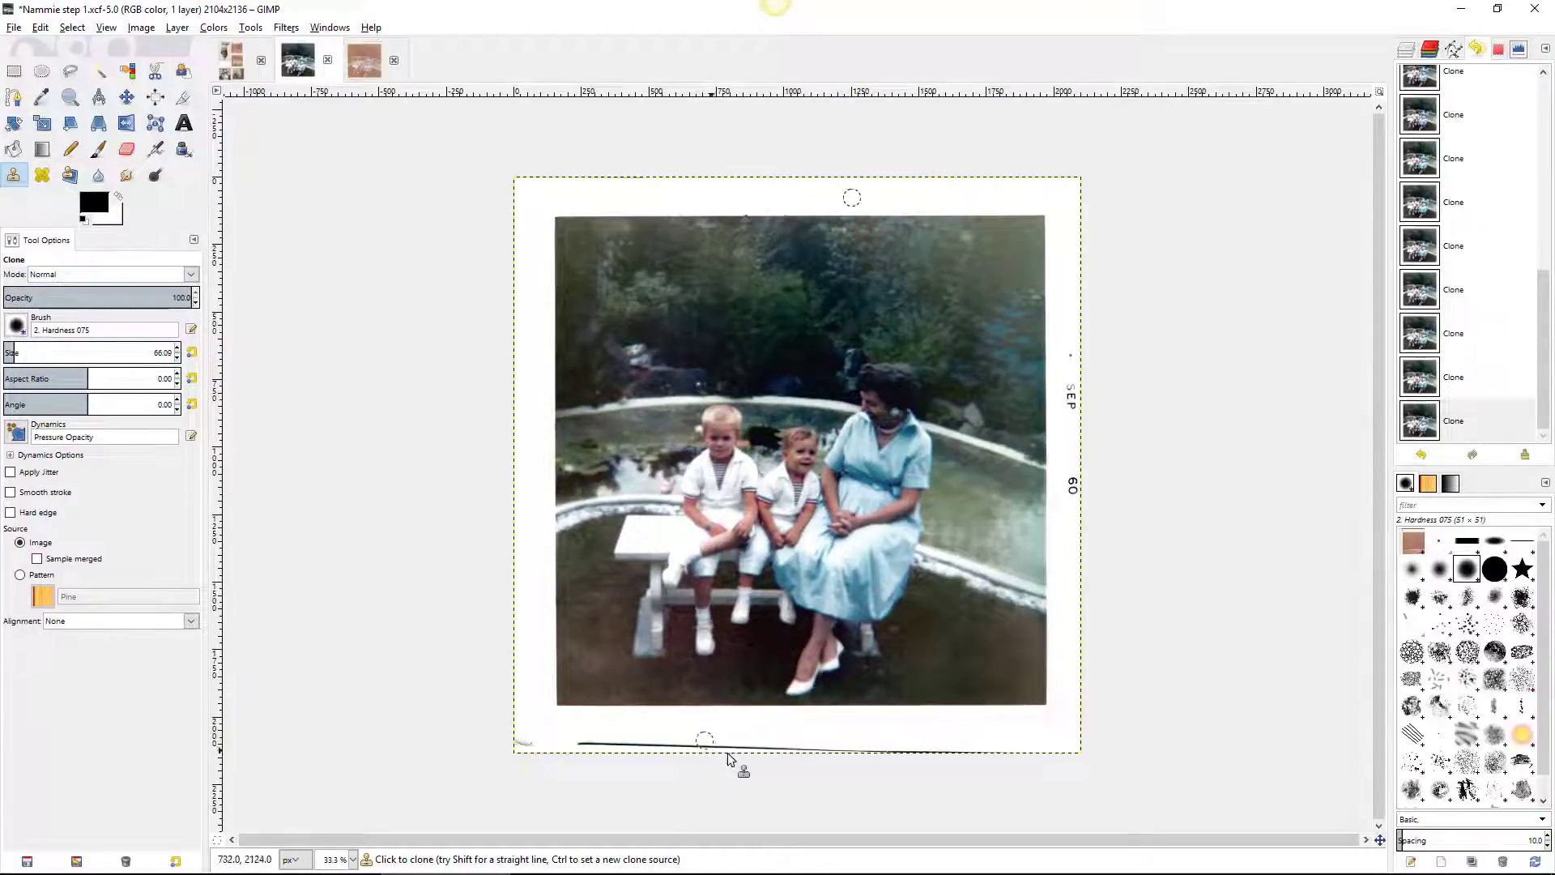
Step: Clone white paper over the black line and corner mark along the bottom border and the dot above the SEP date stamp
left_click(937, 721, "ctrl")
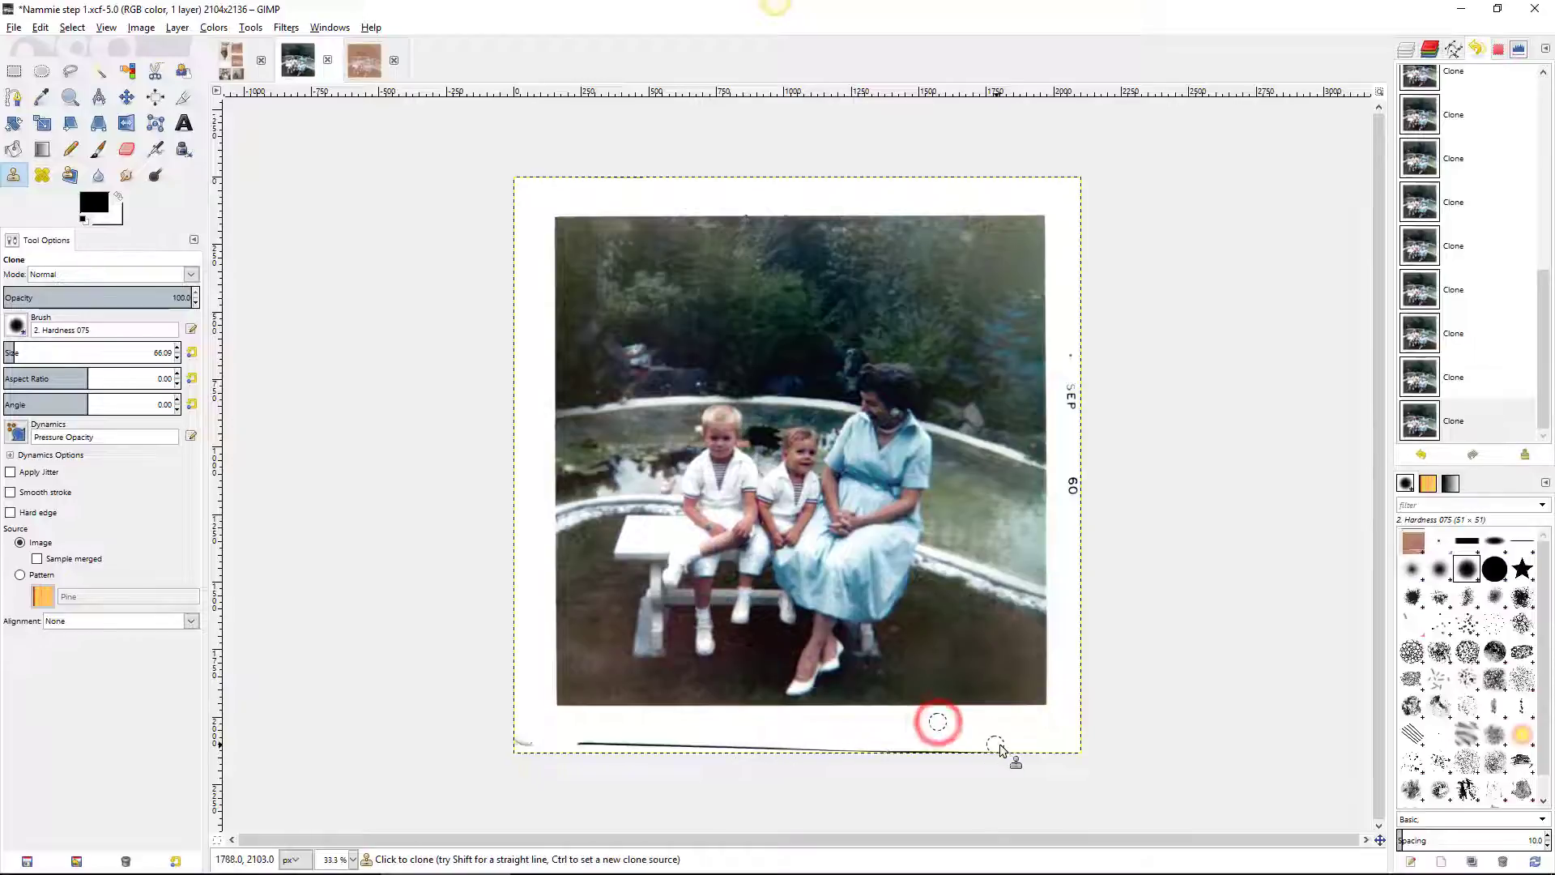
left_click_drag(1029, 750, 669, 745)
left_click(1015, 723, "ctrl")
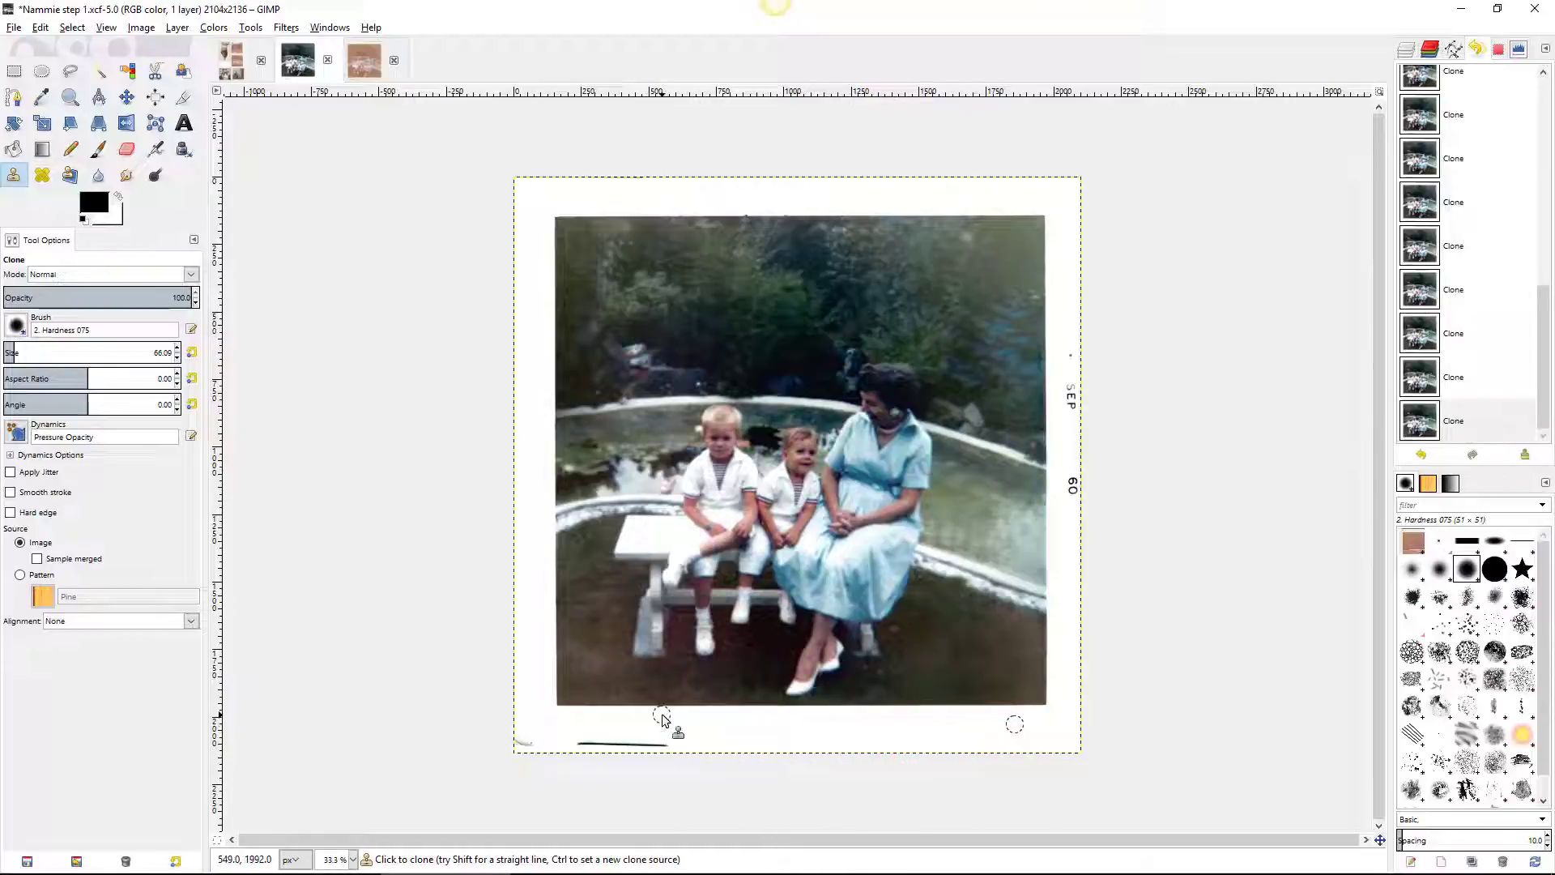
left_click(661, 716)
left_click(724, 733, "ctrl")
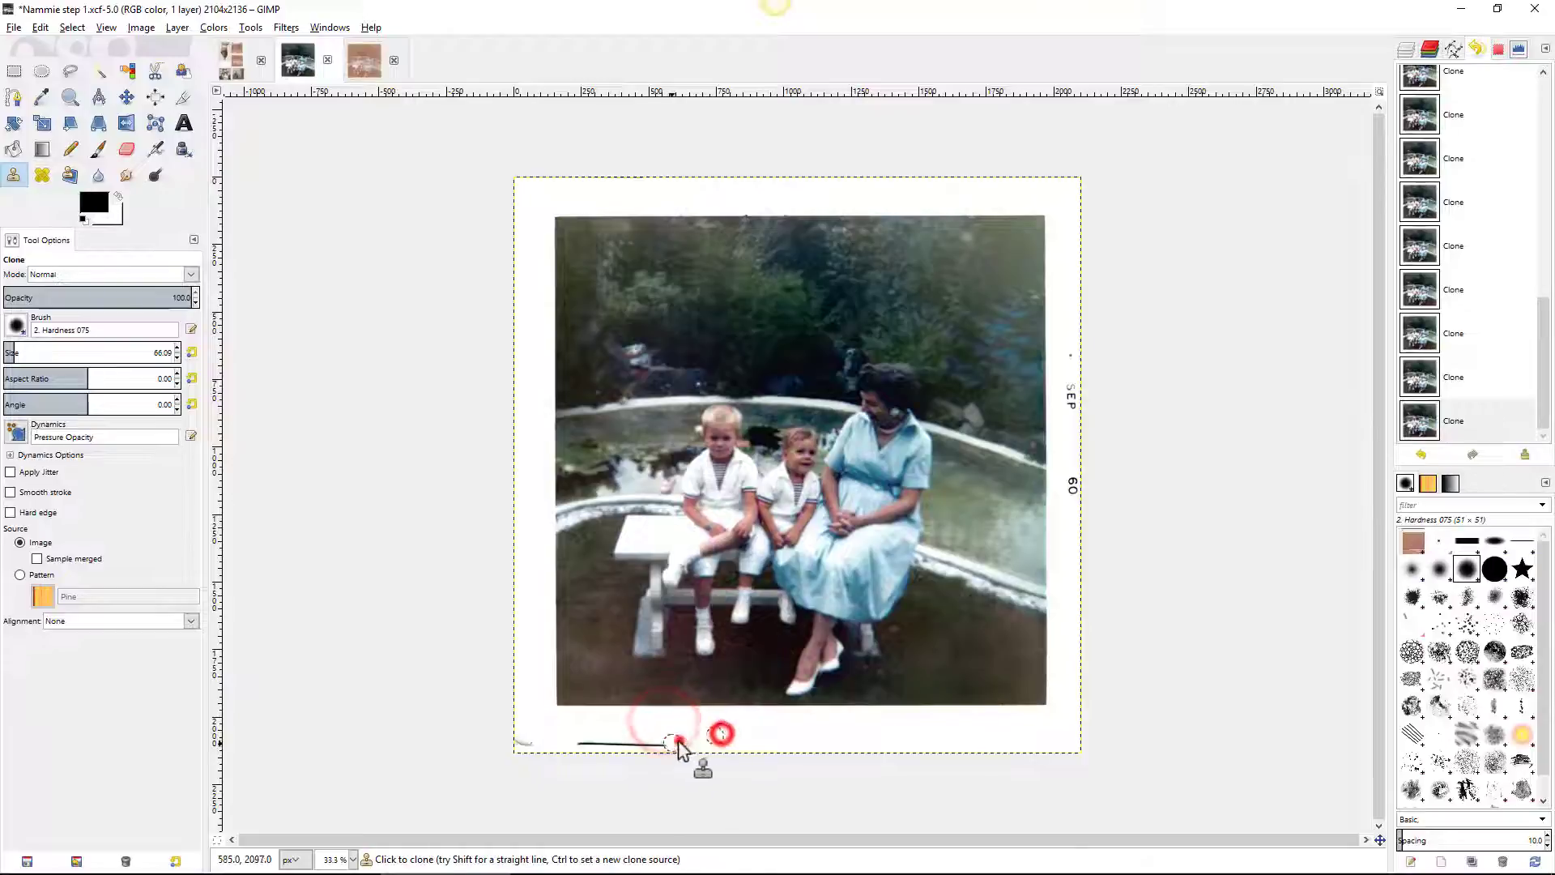
left_click_drag(678, 739, 519, 750)
left_click(627, 732, "ctrl")
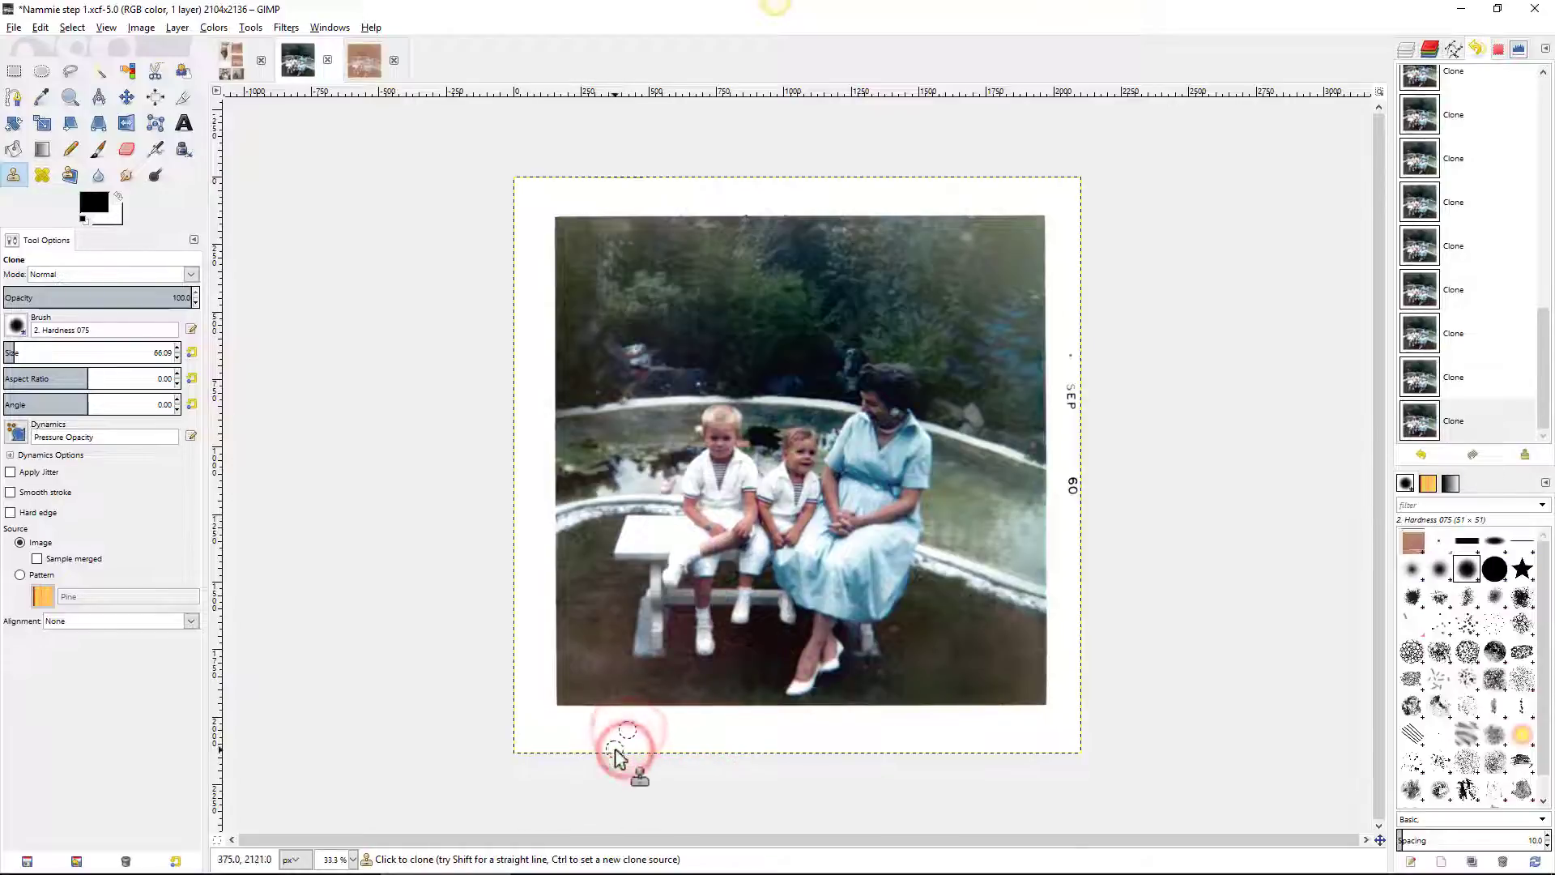
left_click(1061, 318, "ctrl")
left_click(1066, 348)
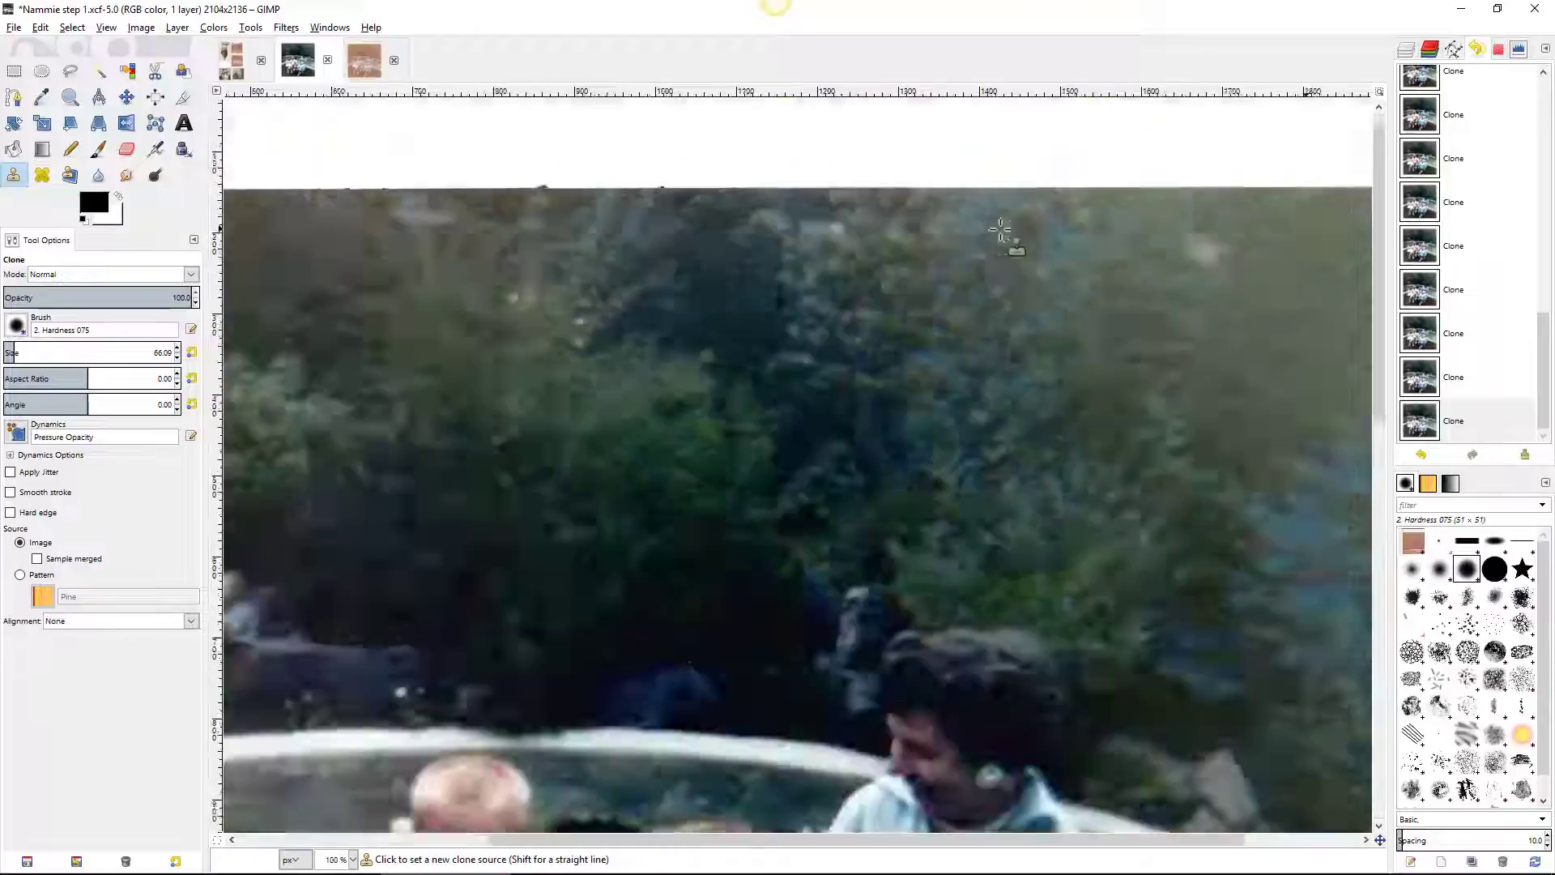
Step: Clone nearby foliage over the two pale spots in the background at the photo's upper right
scroll(1162, 322, "up", 4)
left_click_drag(1154, 271, 637, 270)
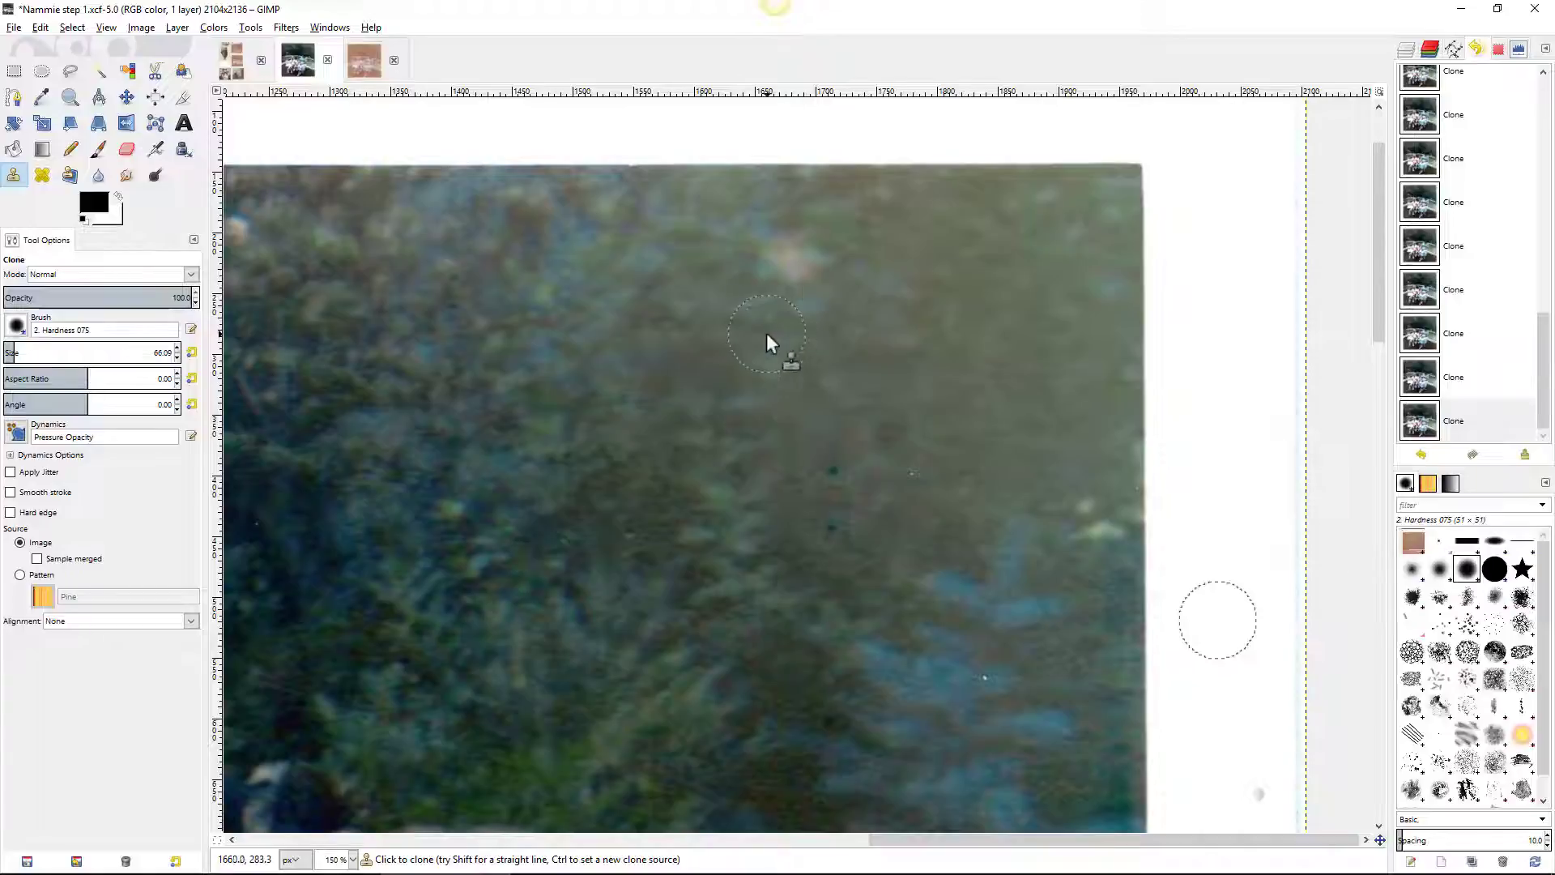
left_click(662, 258, "ctrl")
left_click(784, 257)
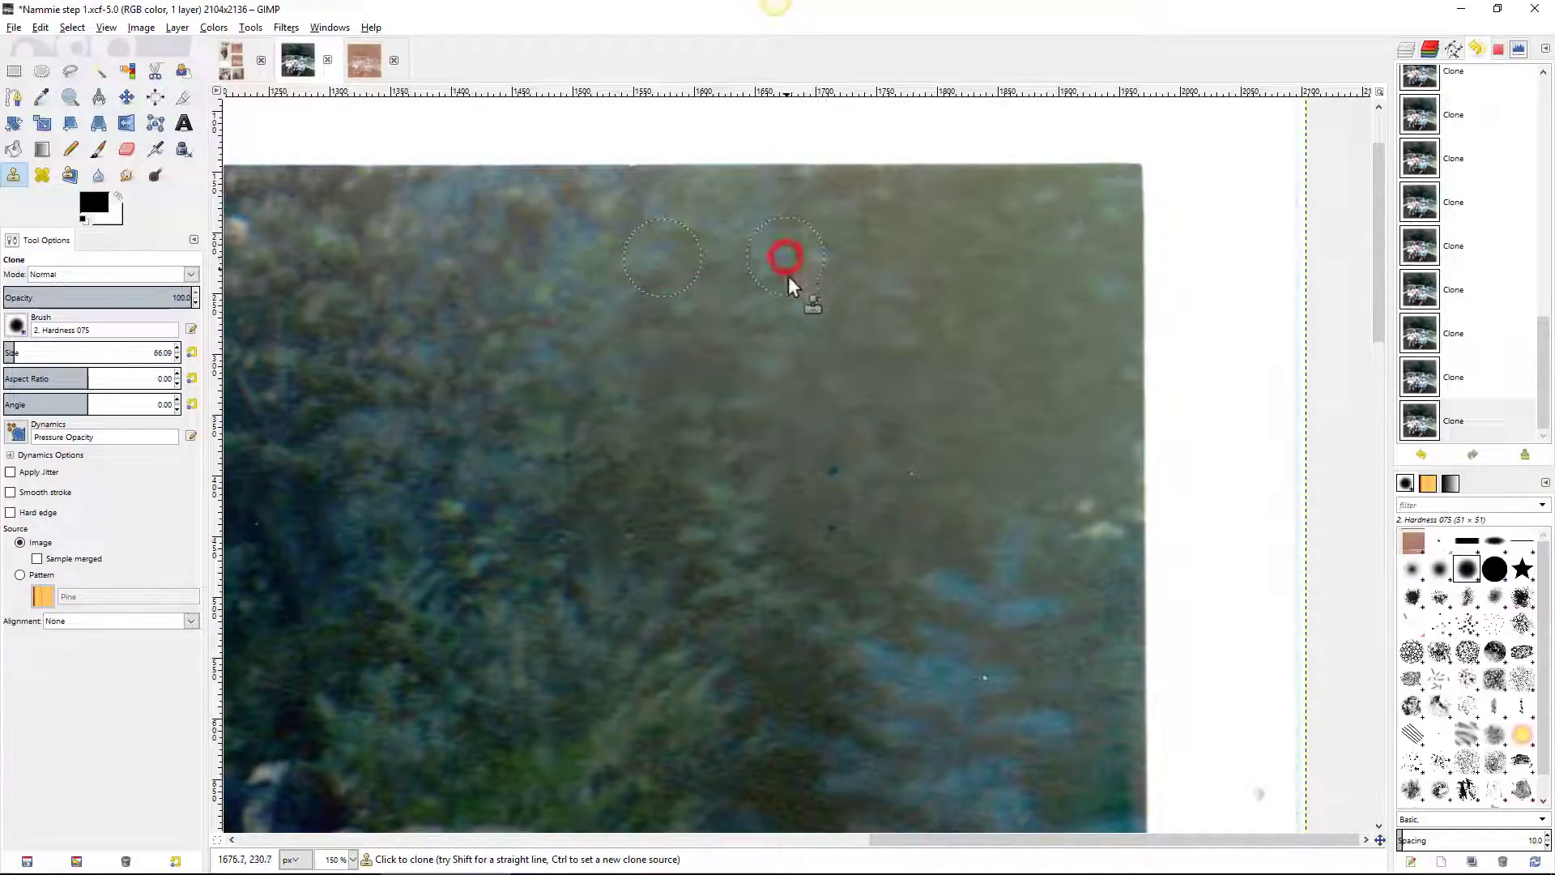
left_click(1022, 415, "ctrl")
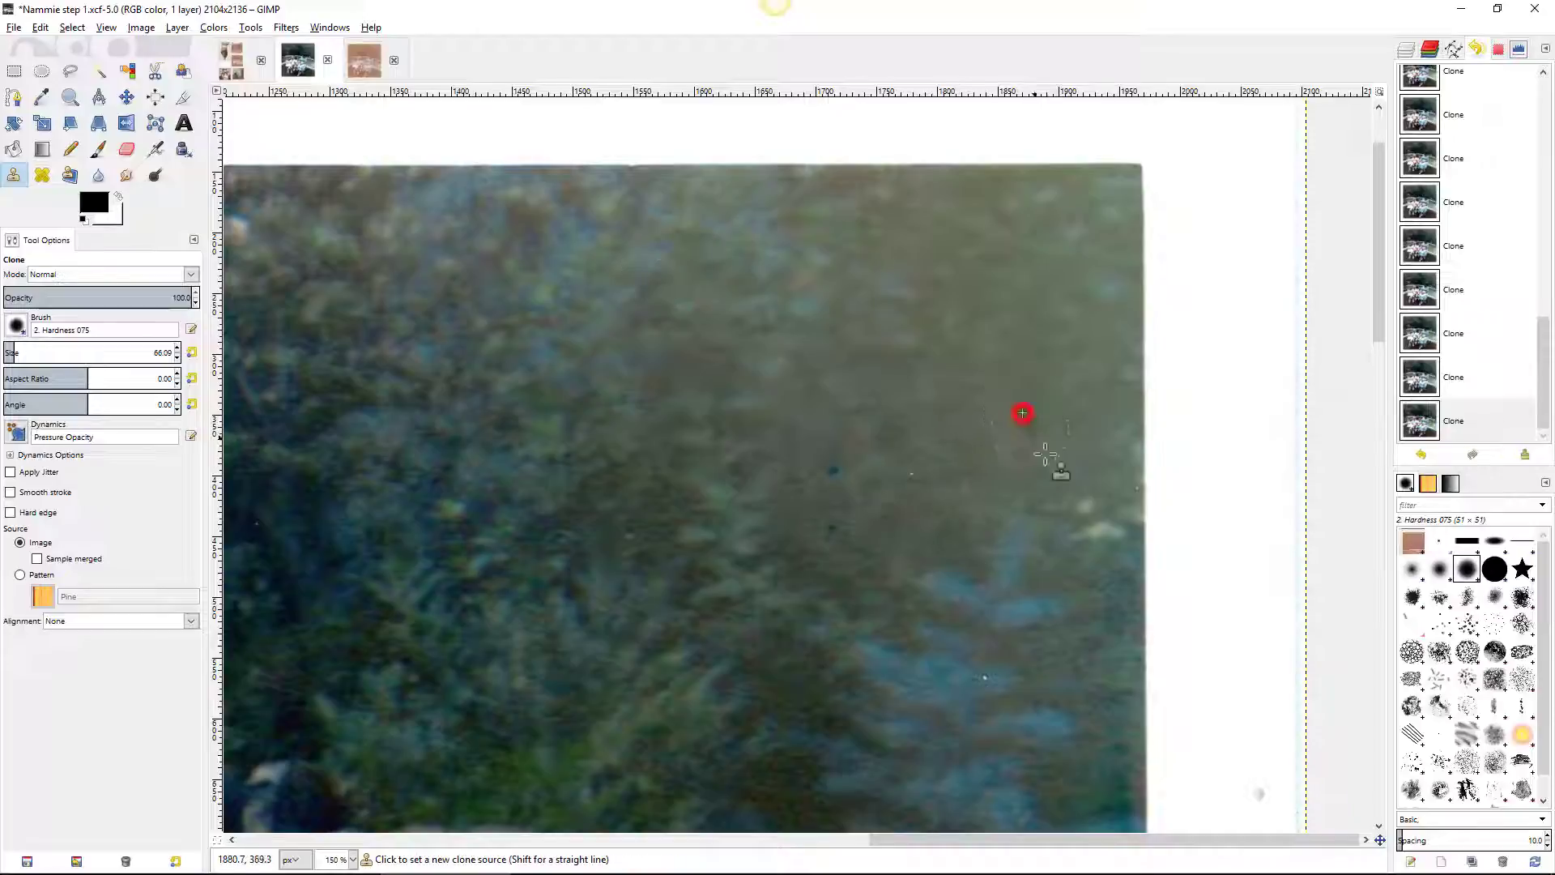
left_click(1099, 523)
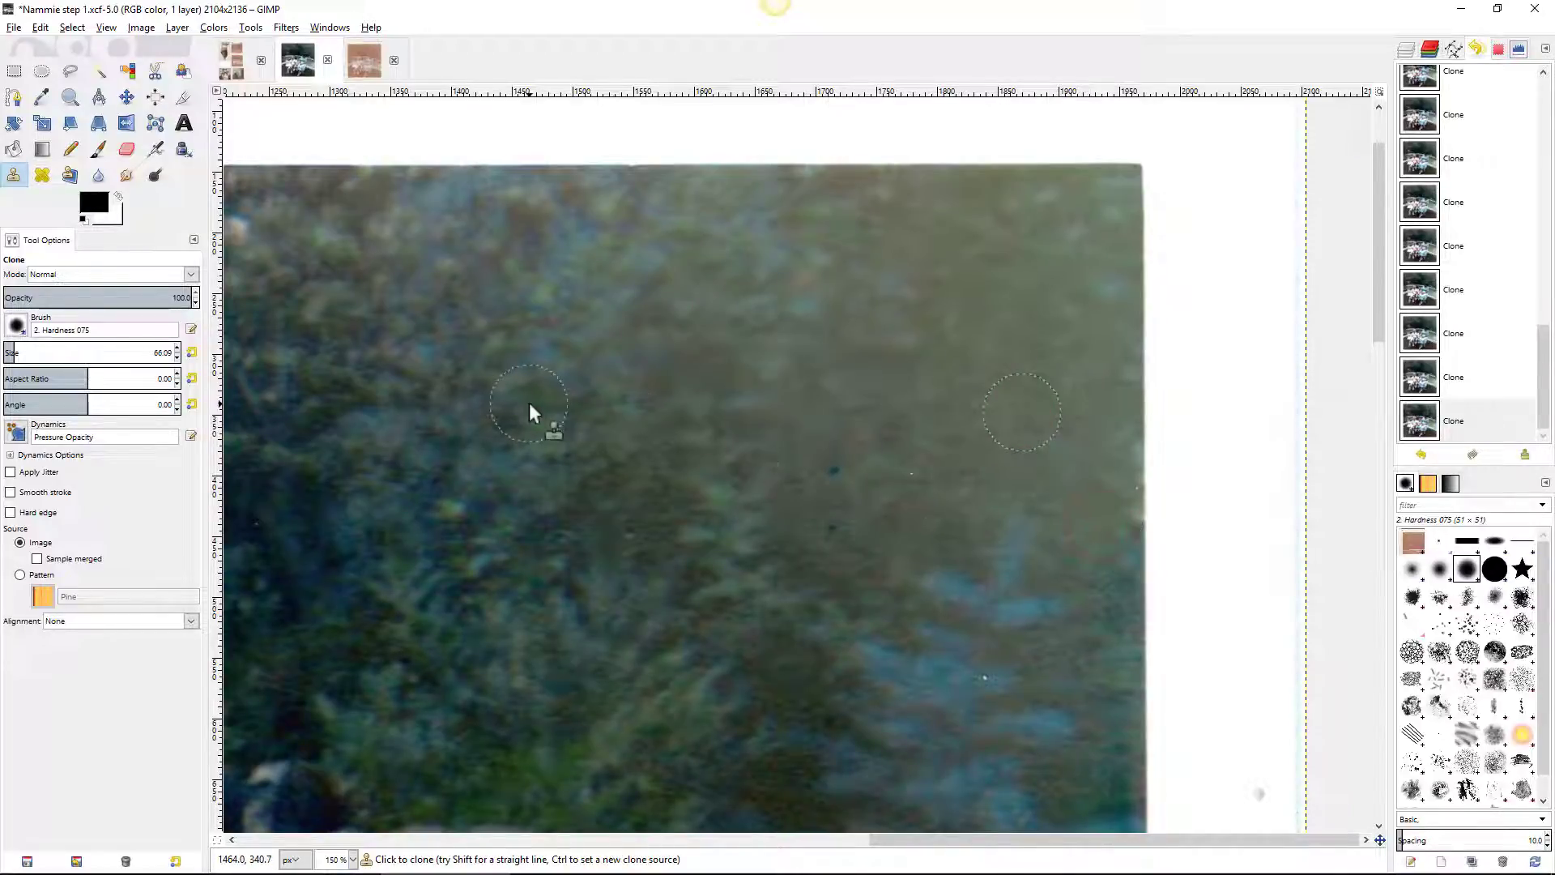
Step: Fit the whole photo in view and compare the restored image with the faded original
key("ctrl+shift+j")
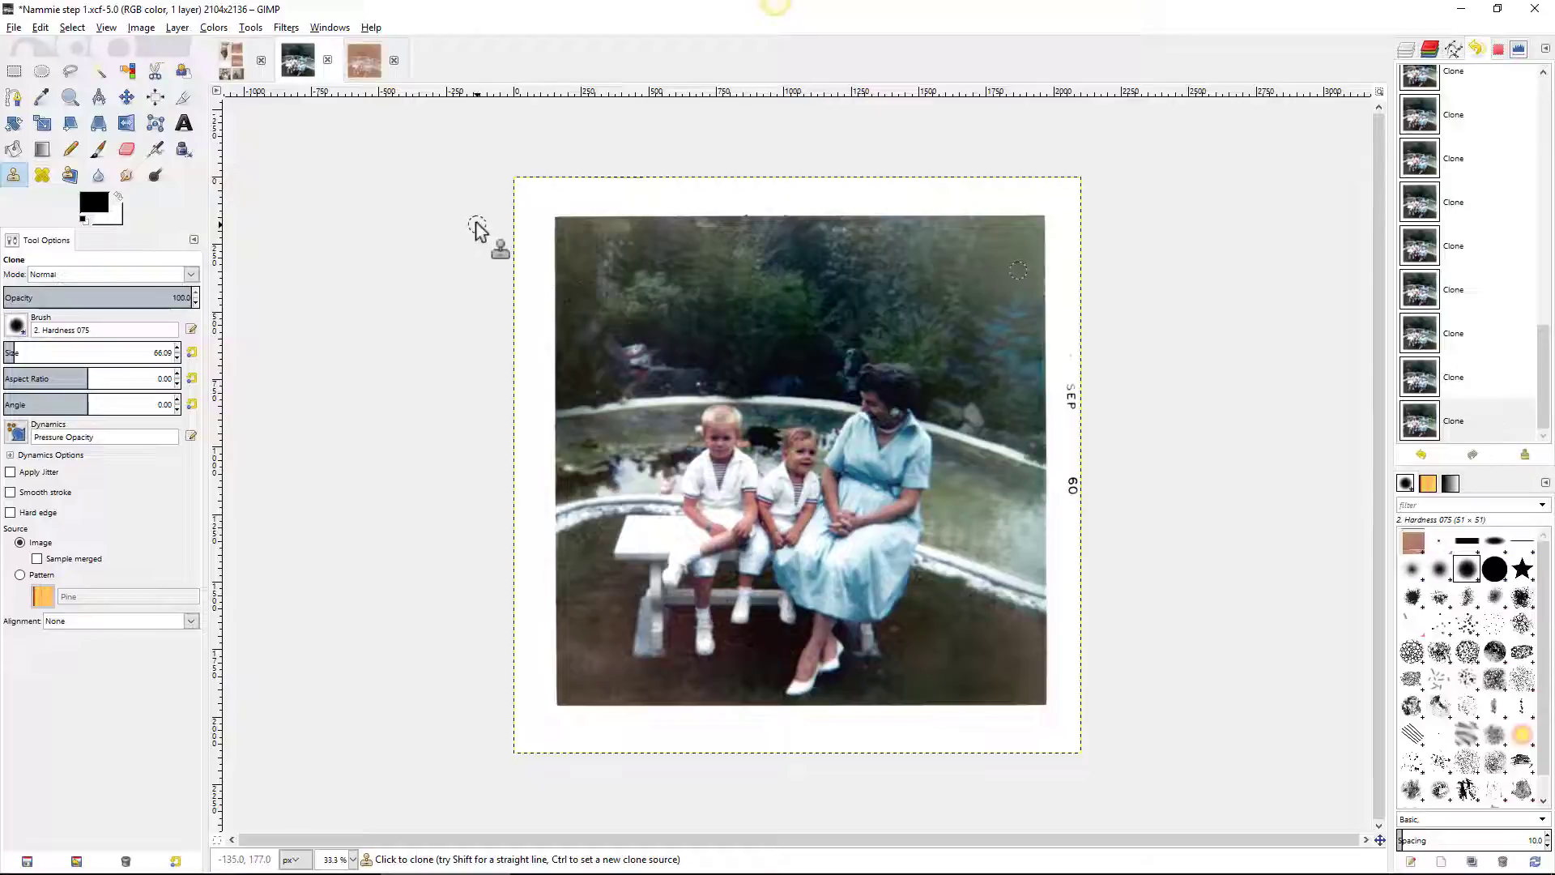
left_click(366, 63)
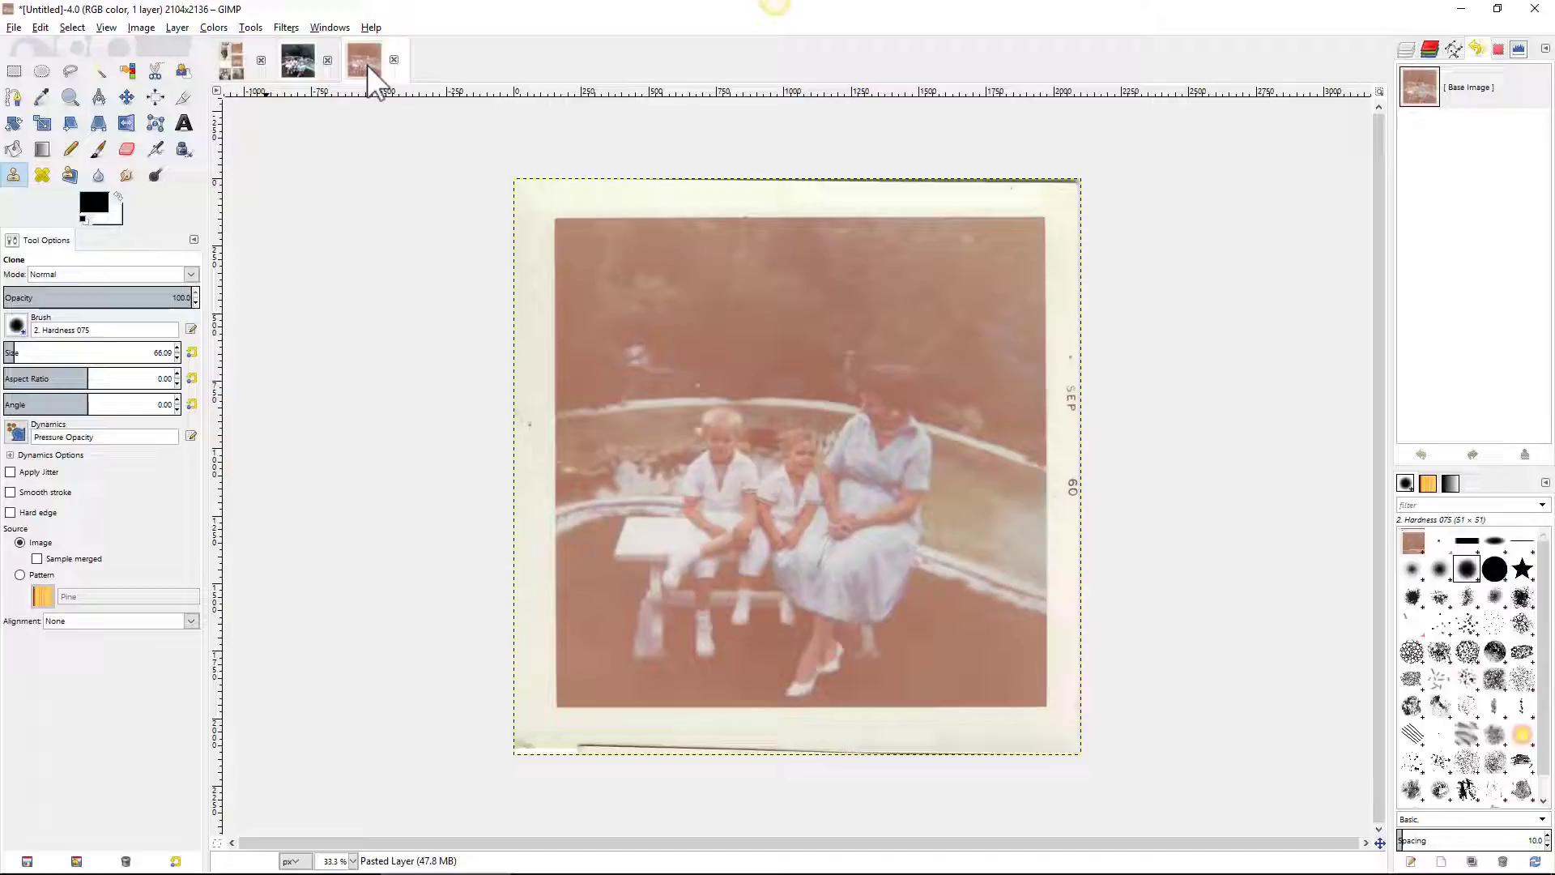
left_click(300, 61)
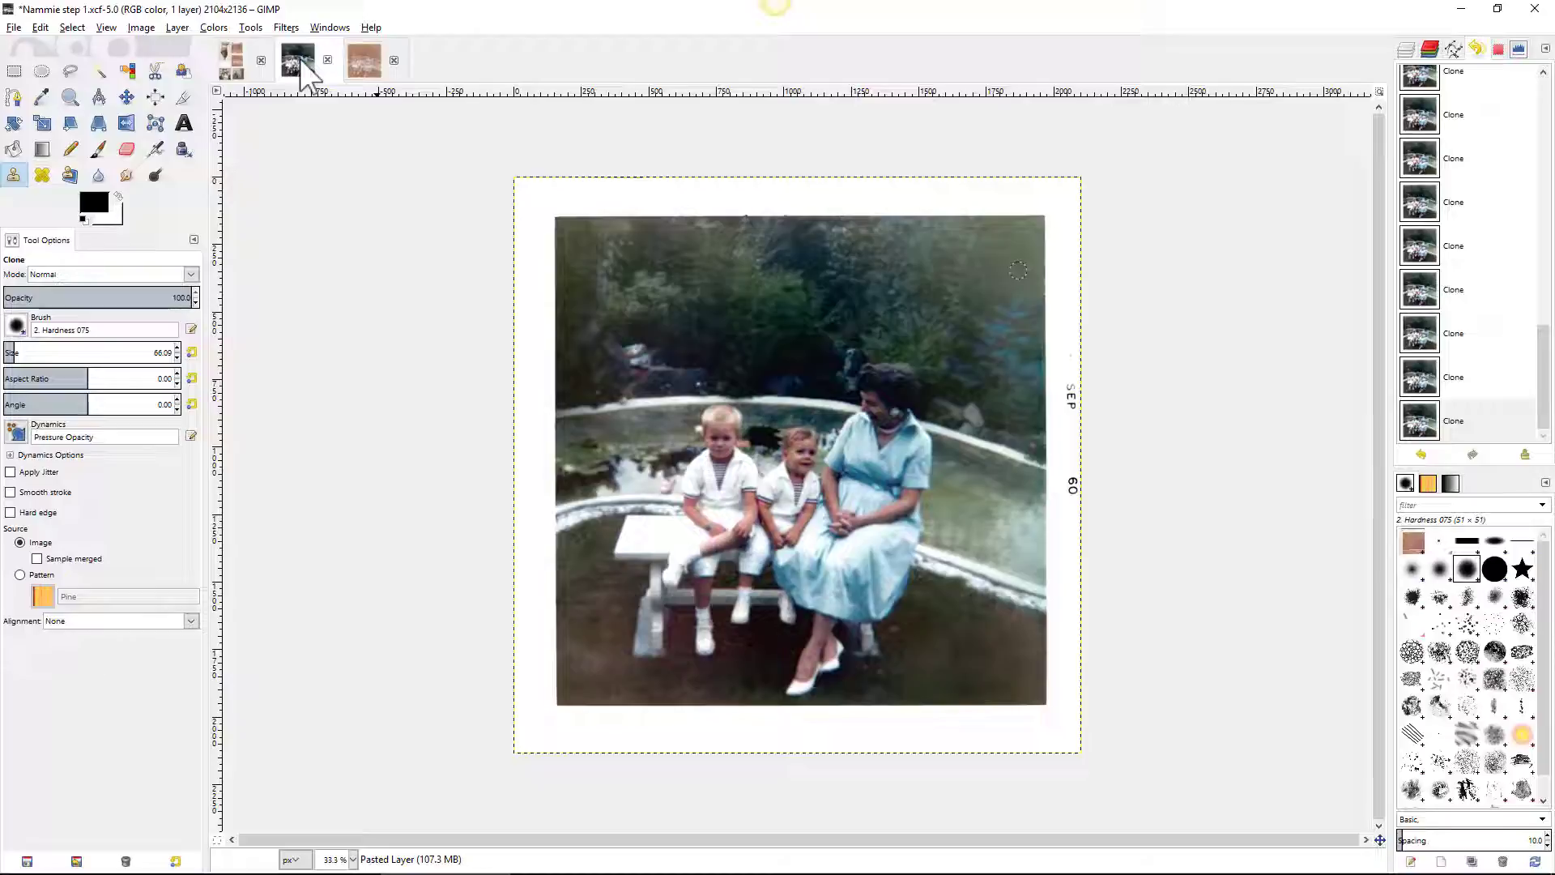
left_click(354, 57)
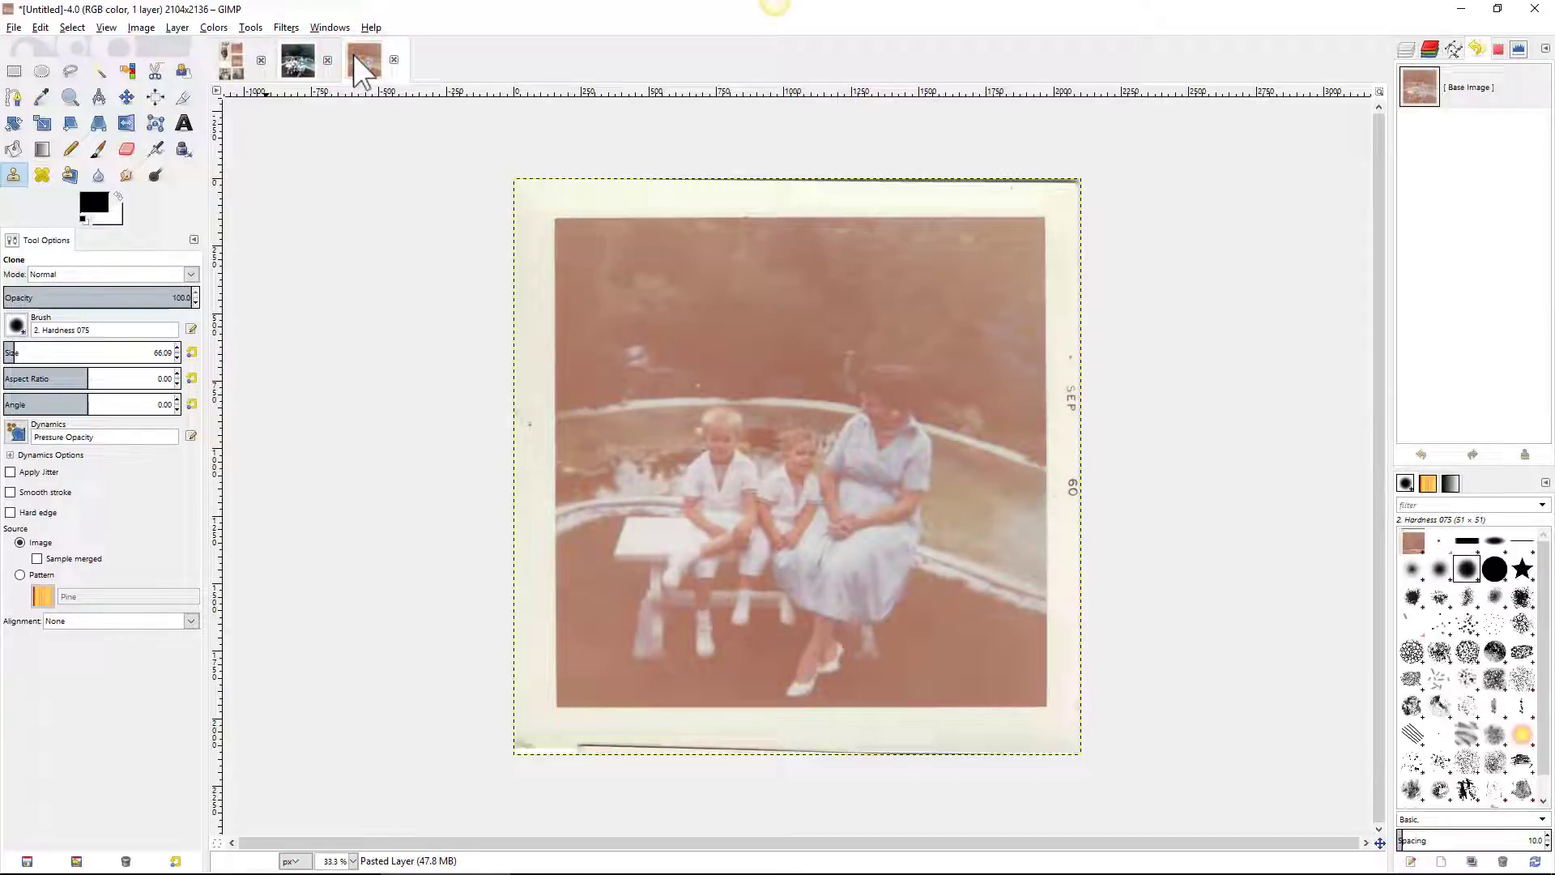
left_click(300, 59)
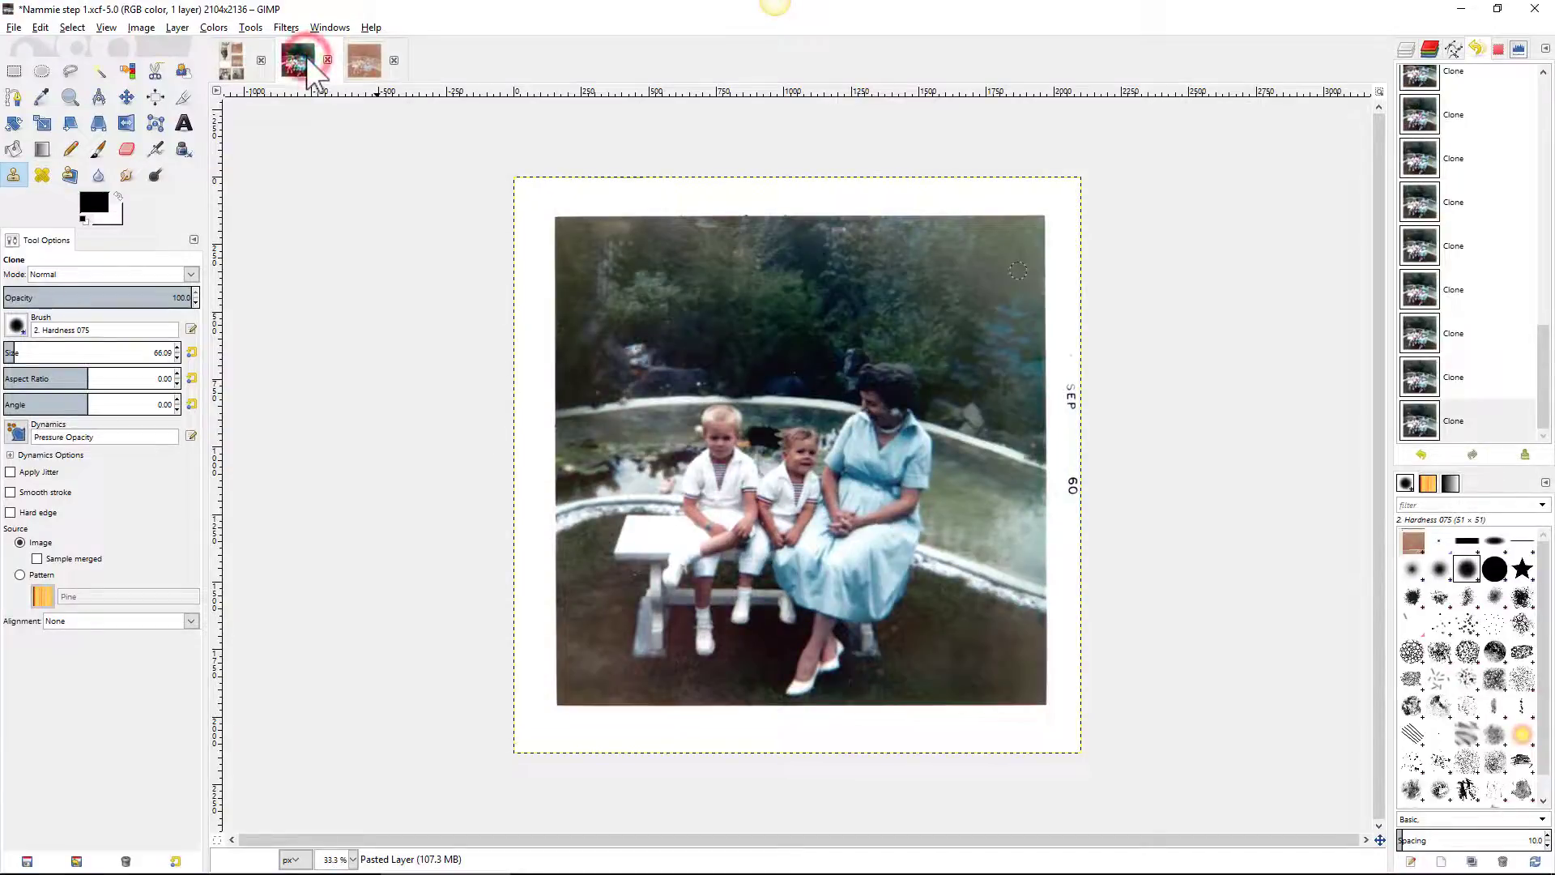